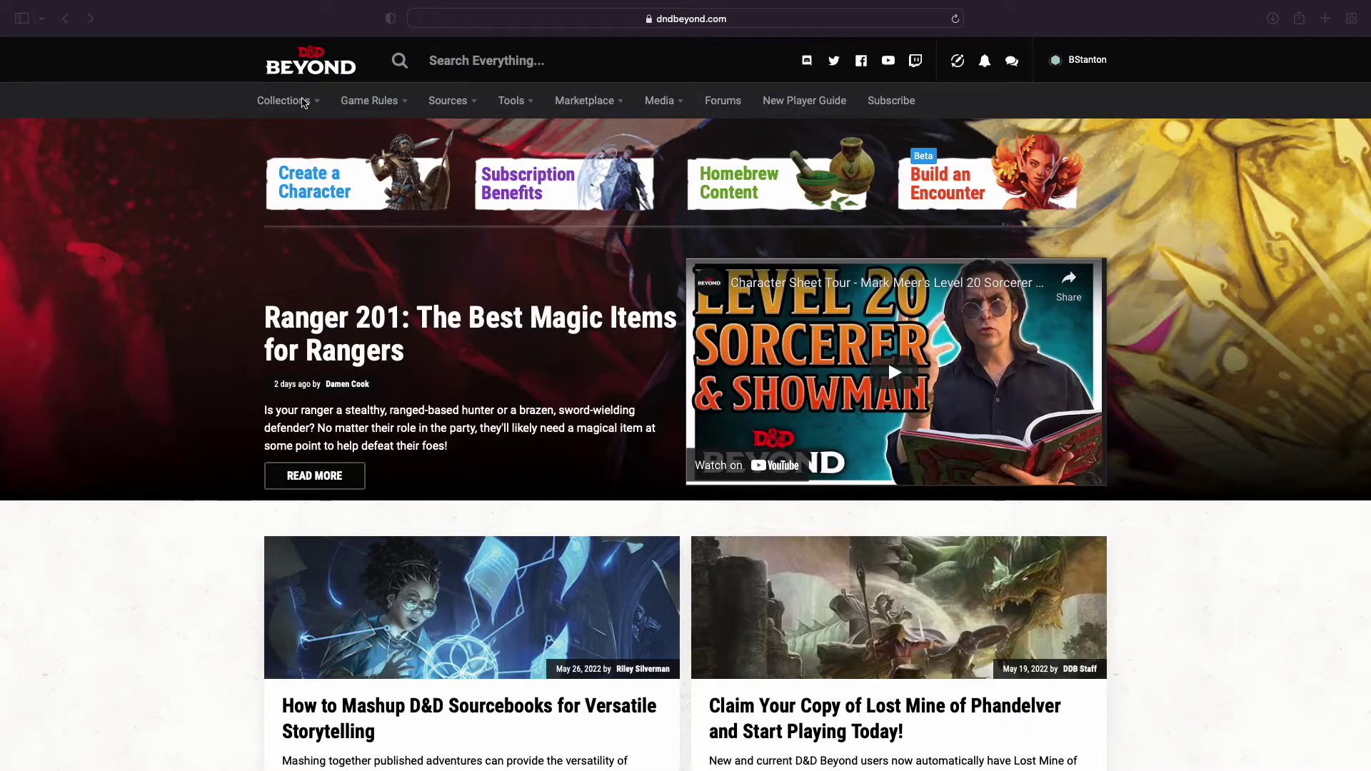
# View D&D Beyond's list of sourcebooks and adventures and look through the Ventas | Relics of the Ancients campaign page
pyautogui.moveTo(311, 104)
pyautogui.moveTo(466, 112)
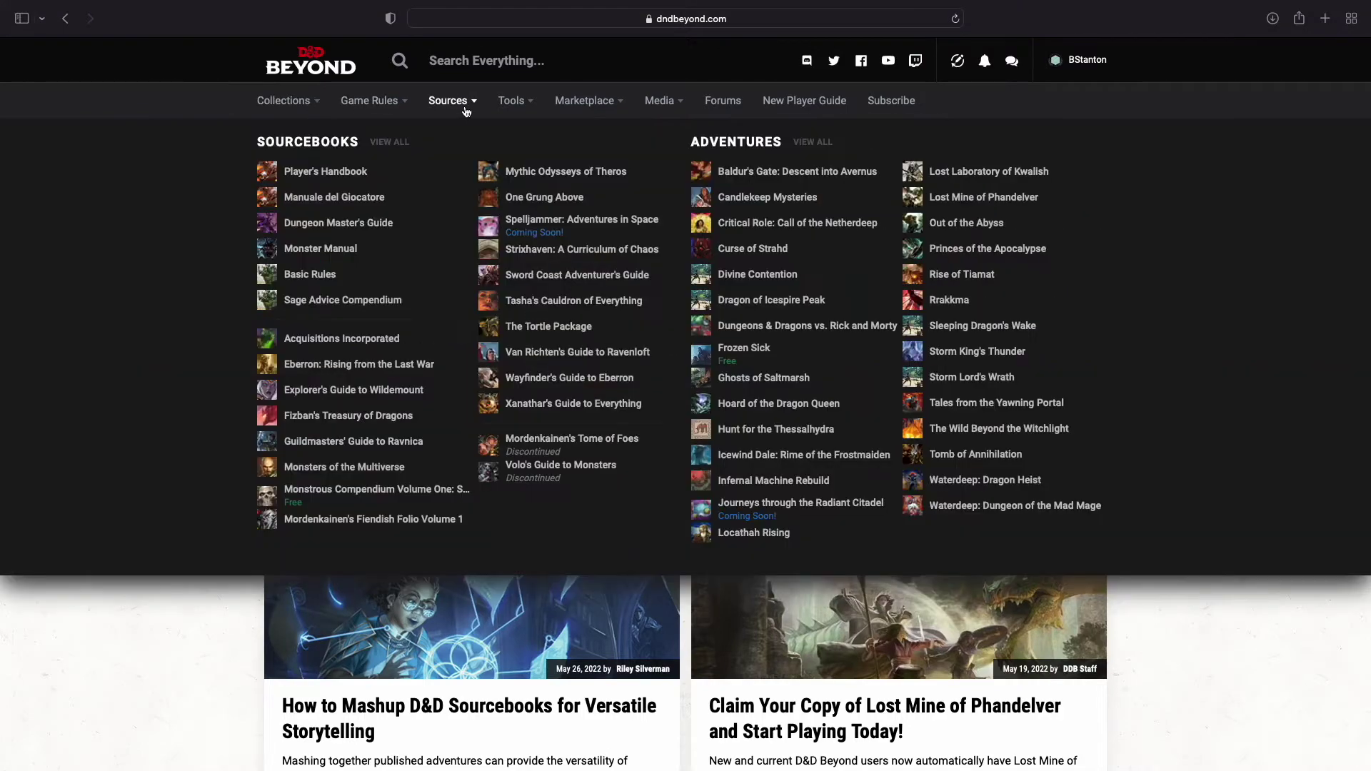
pyautogui.moveTo(397, 103)
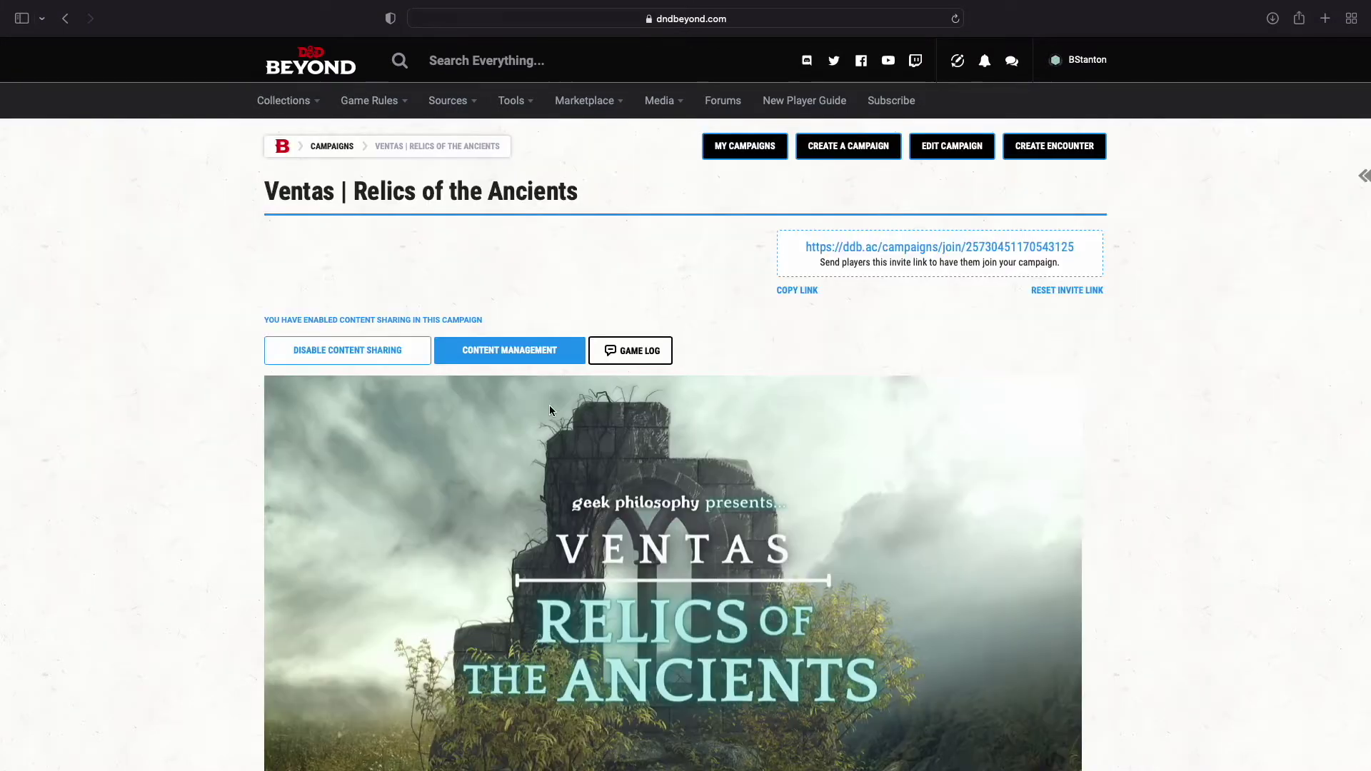
pyautogui.scroll(-10, 551, 411)
pyautogui.scroll(-5, 552, 410)
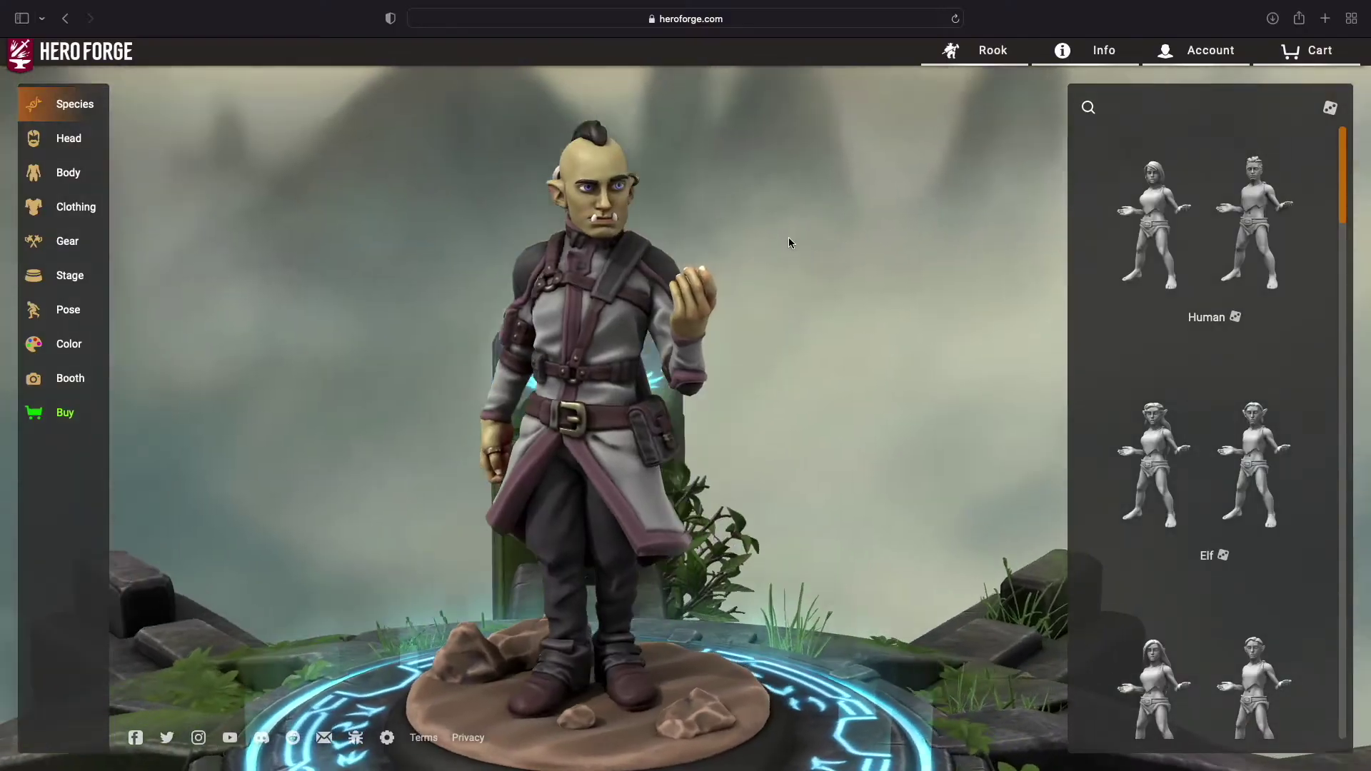
# In Hero Forge, show the half-orc miniature as a token in the photo booth and apply the dark teal Portrait preset
pyautogui.moveTo(788, 237); pyautogui.dragTo(509, 221)
pyautogui.moveTo(243, 244); pyautogui.dragTo(220, 311)
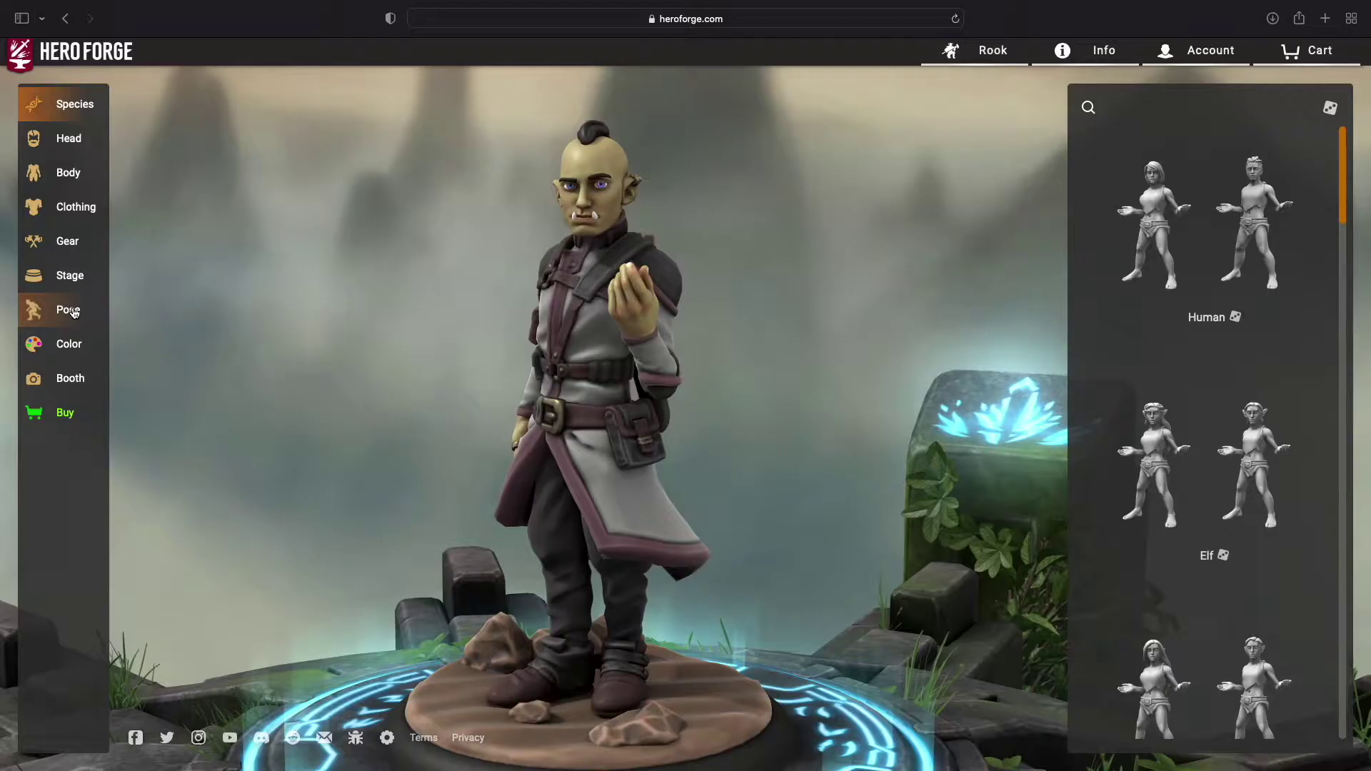
pyautogui.click(71, 379)
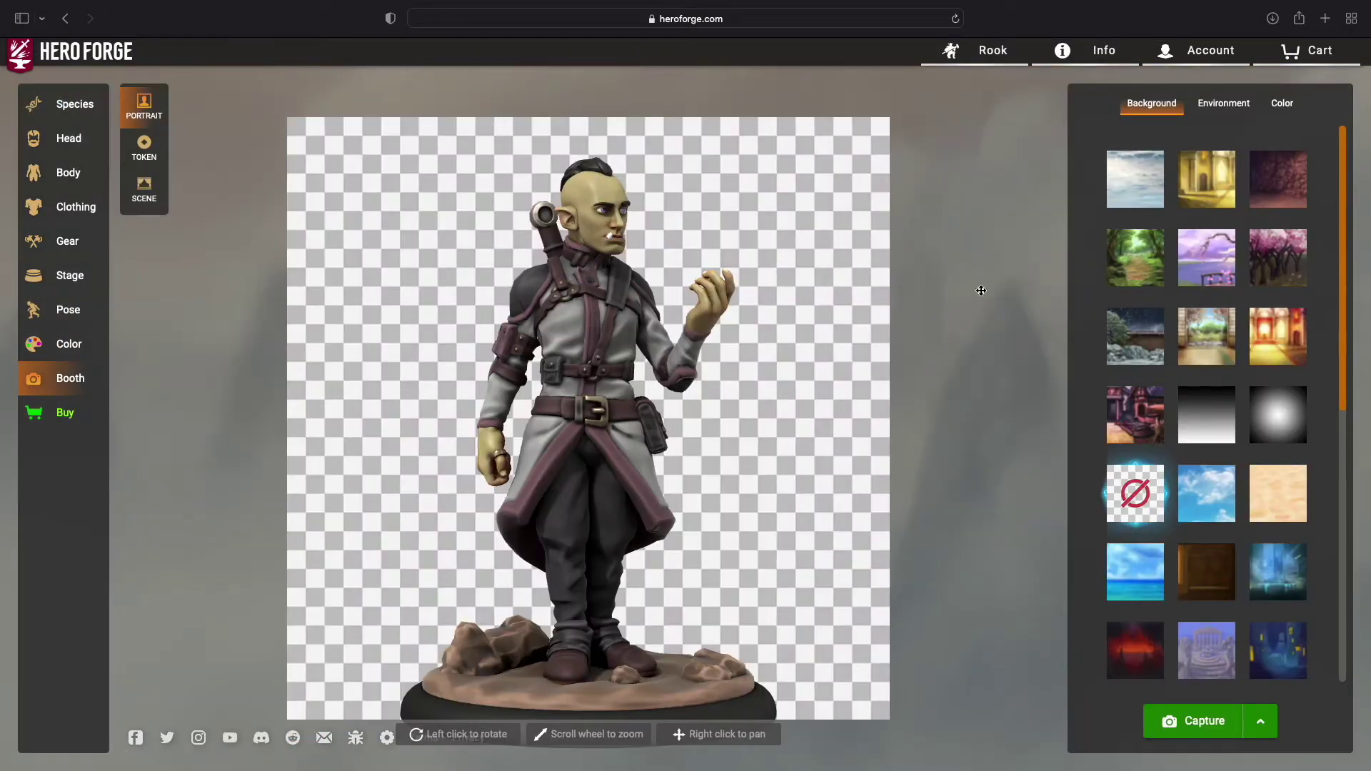
pyautogui.click(144, 146)
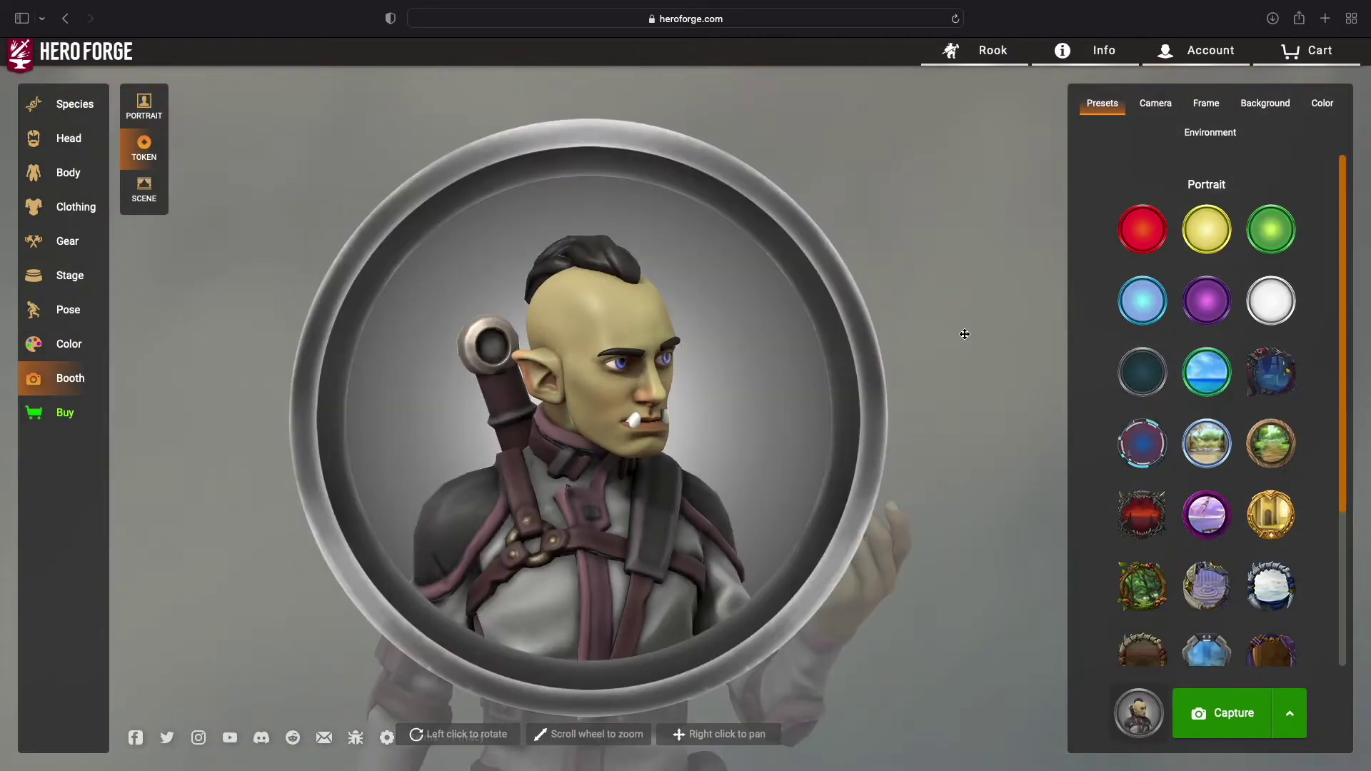
pyautogui.click(1142, 371)
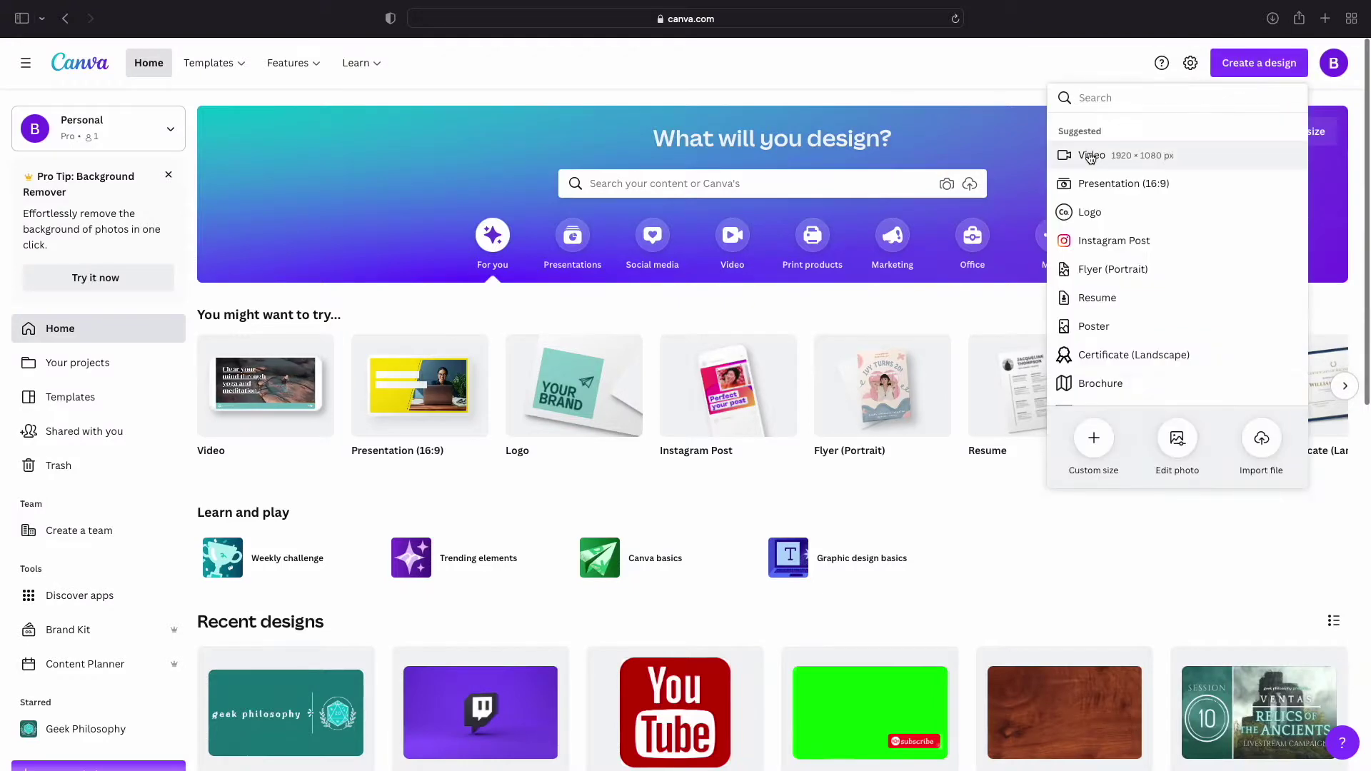
# In Canva, create a Video design and add the 21-second moonlit night clip from a video search for "dragon"
pyautogui.click(1142, 152)
pyautogui.click(169, 123)
pyautogui.write('dragon')
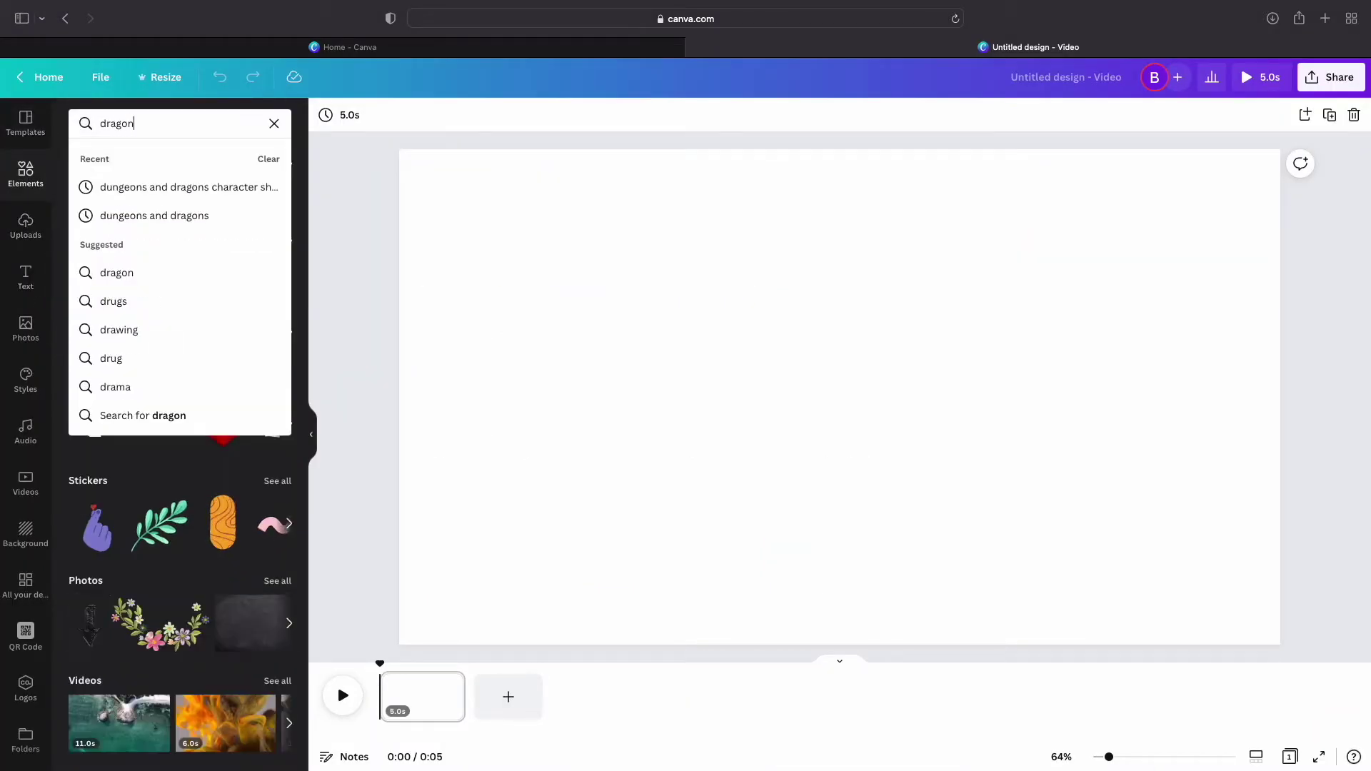
pyautogui.press('Return')
pyautogui.click(225, 158)
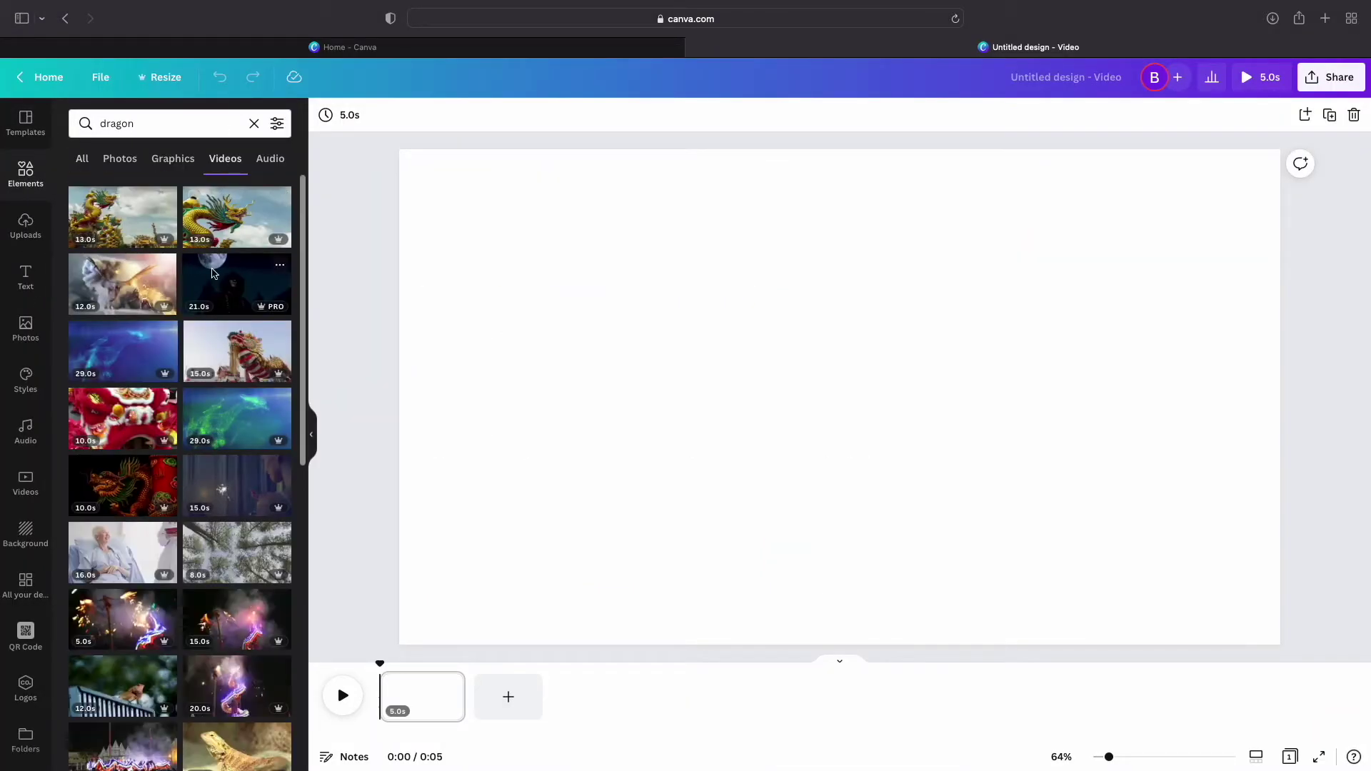
pyautogui.click(237, 283)
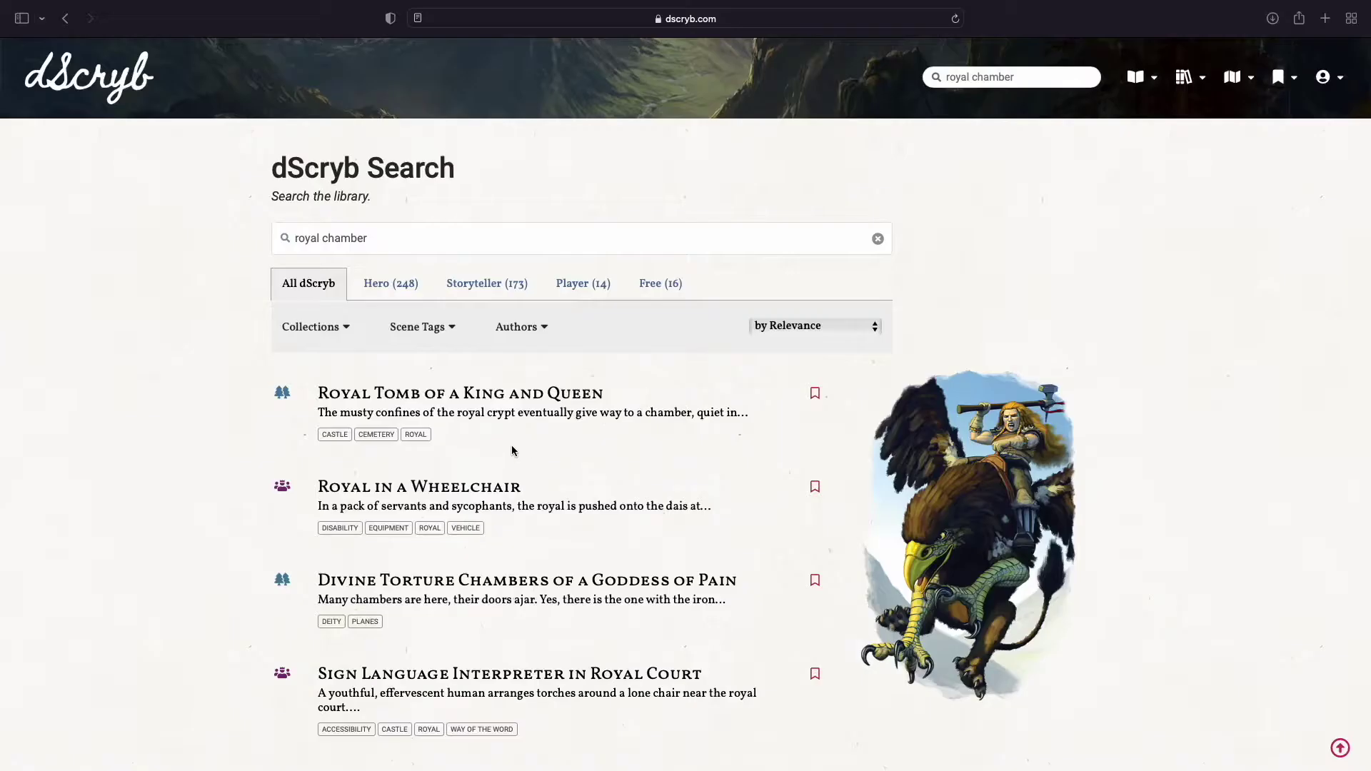
# Look through the dScryb library's search results for "royal chamber"
pyautogui.scroll(-10, 514, 447)
pyautogui.scroll(-10, 517, 448)
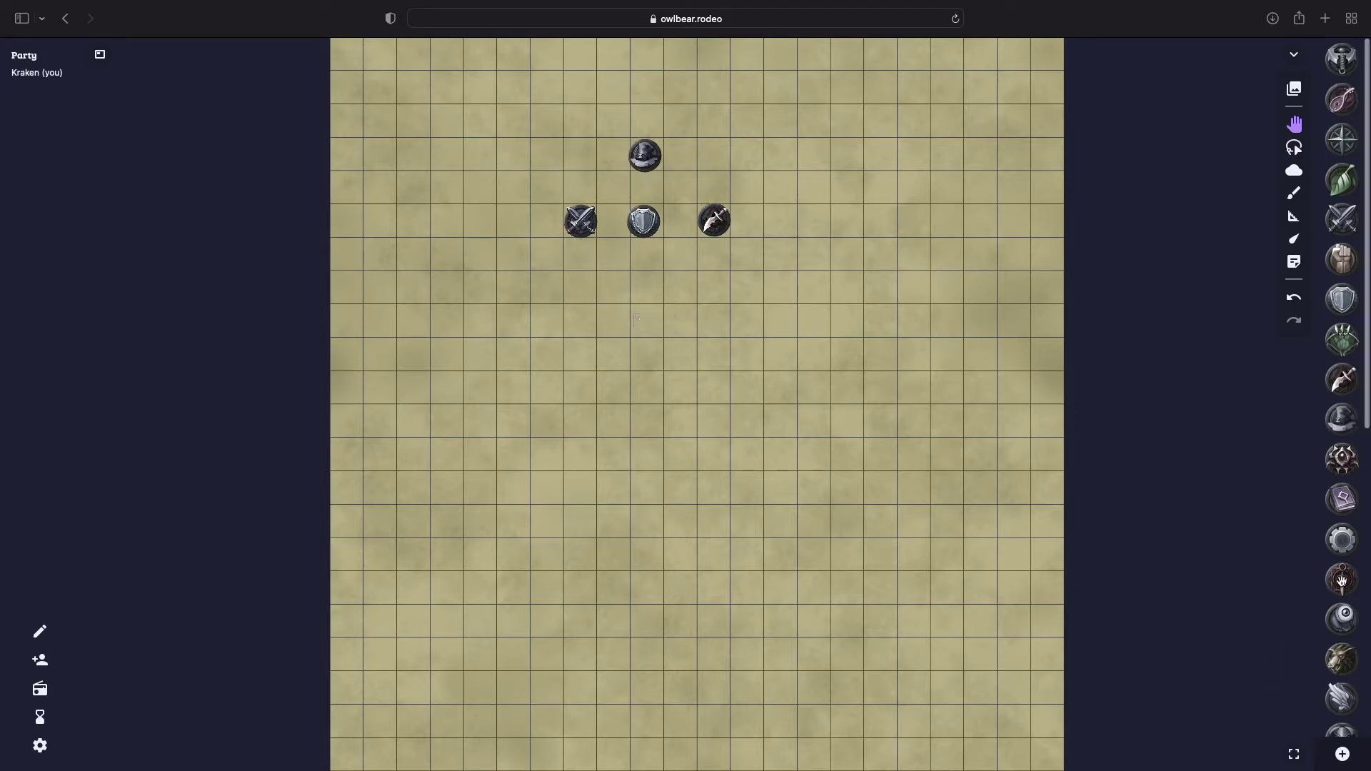
# In Owlbear Rodeo, load the Sand map and place character tokens on its grid
pyautogui.scroll(-8, 1348, 674)
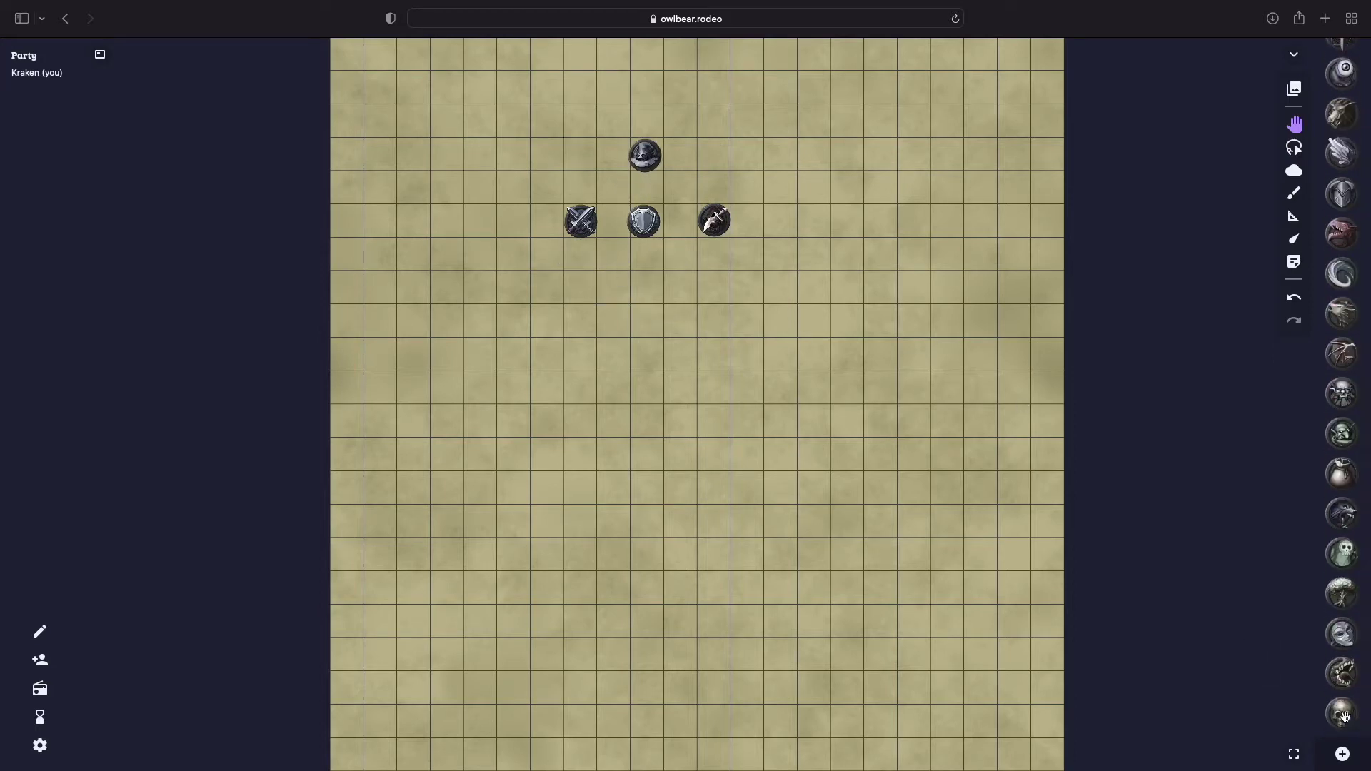
pyautogui.moveTo(648, 313); pyautogui.dragTo(675, 310)
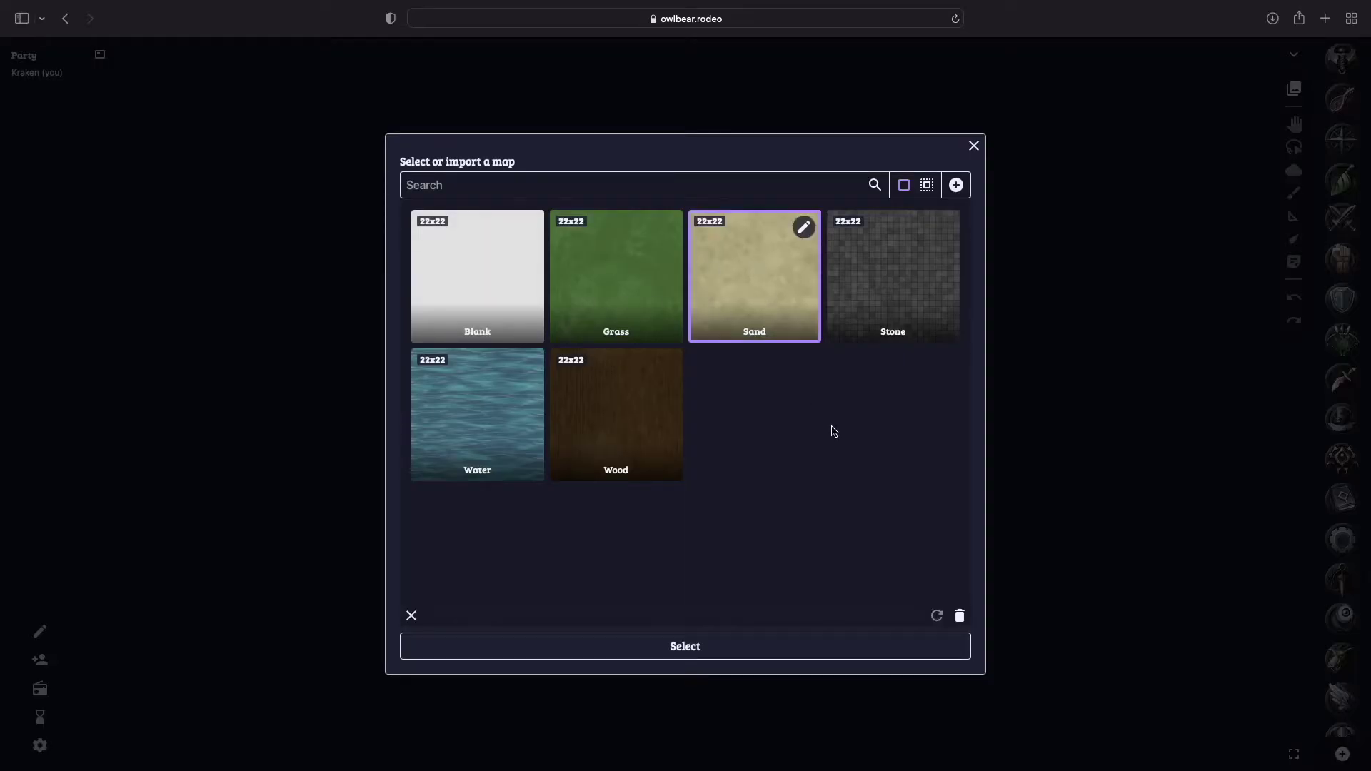
pyautogui.click(744, 648)
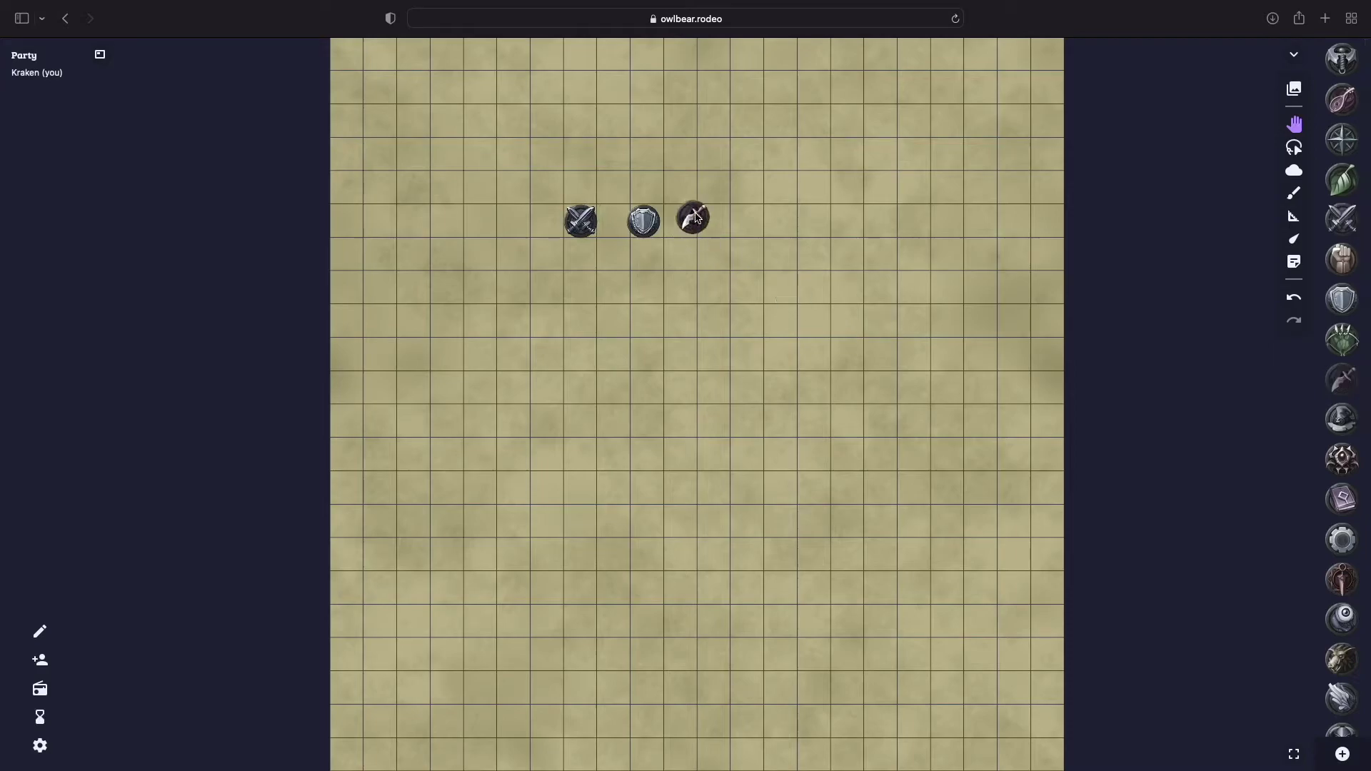
pyautogui.moveTo(1150, 358); pyautogui.dragTo(587, 253)
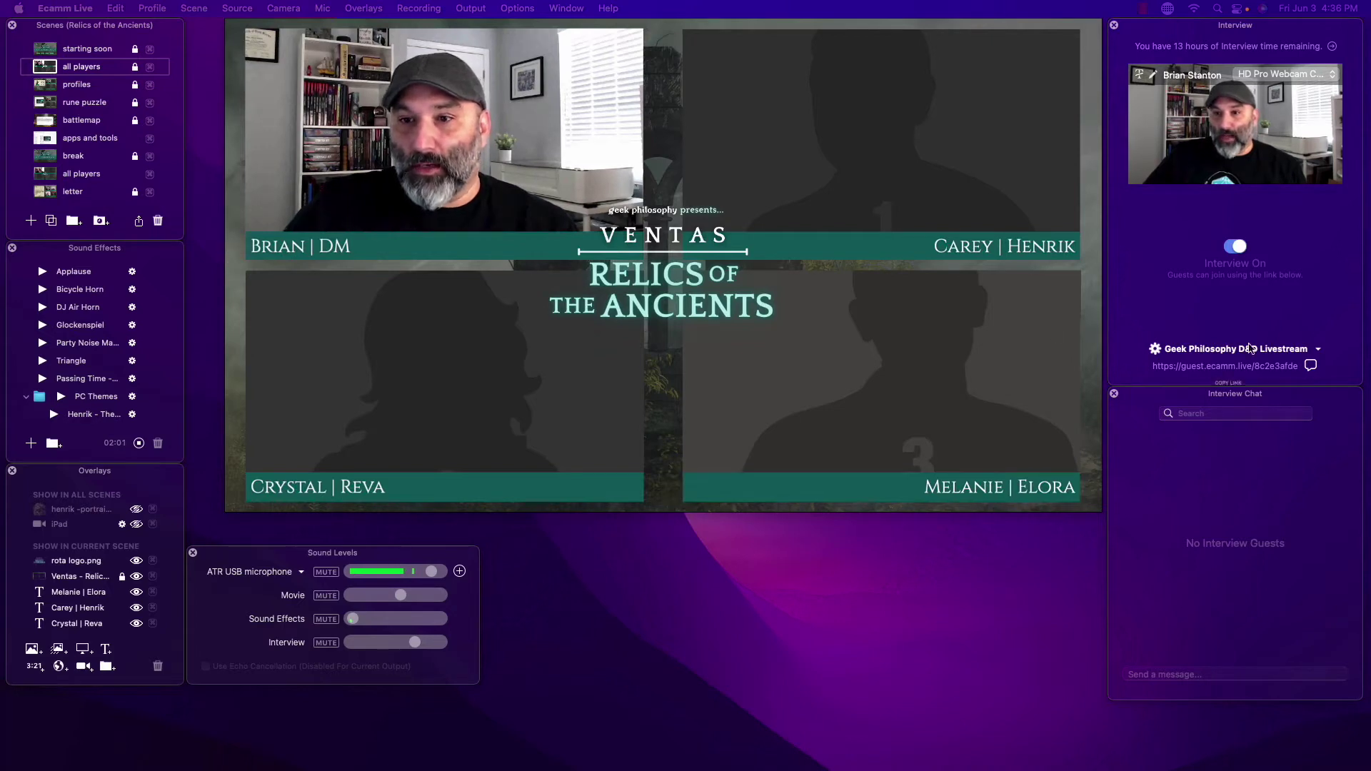
# In Ecamm Live, nudge the Interview Chat and Sound Levels panels and view the list of profiles
pyautogui.moveTo(1189, 400)
pyautogui.mouseDown()
pyautogui.moveTo(929, 442)
pyautogui.moveTo(1192, 410)
pyautogui.mouseUp()
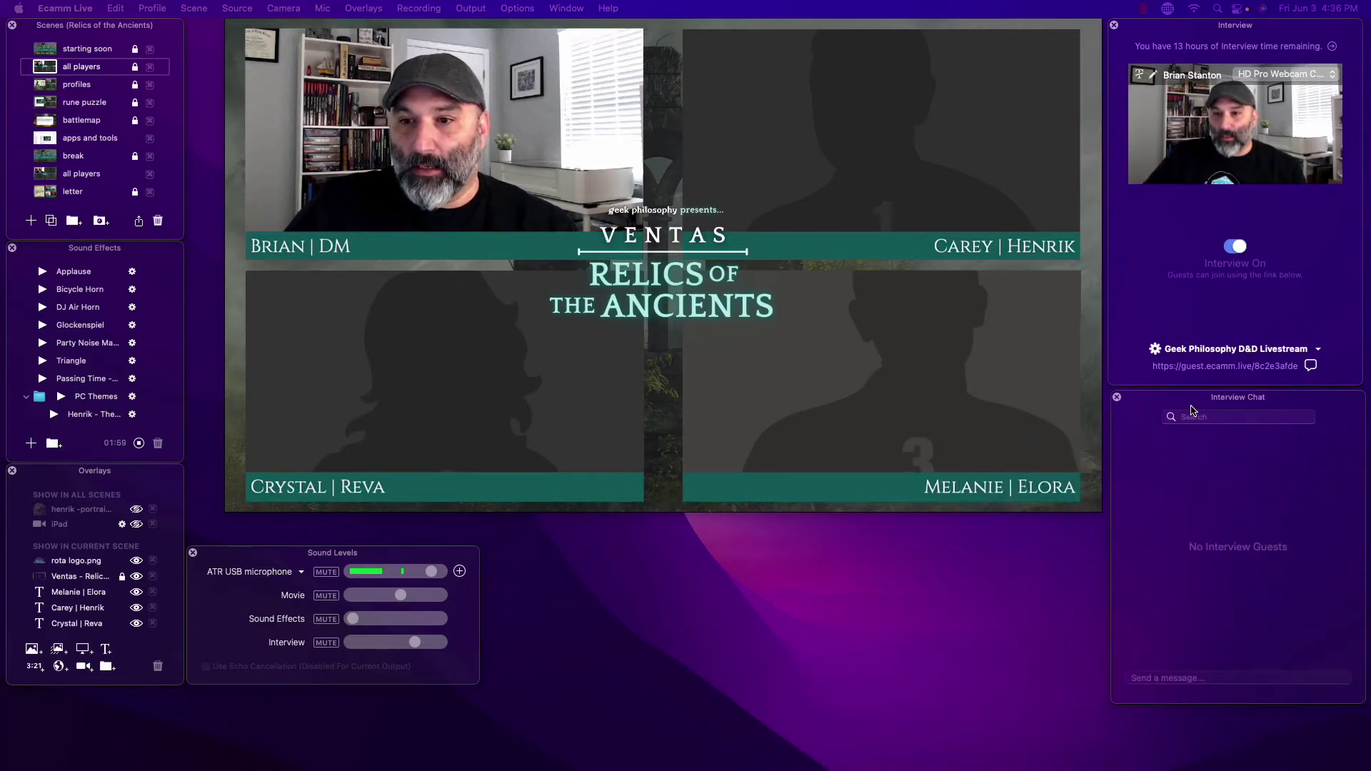
pyautogui.moveTo(256, 557)
pyautogui.mouseDown()
pyautogui.moveTo(287, 565)
pyautogui.moveTo(256, 557)
pyautogui.mouseUp()
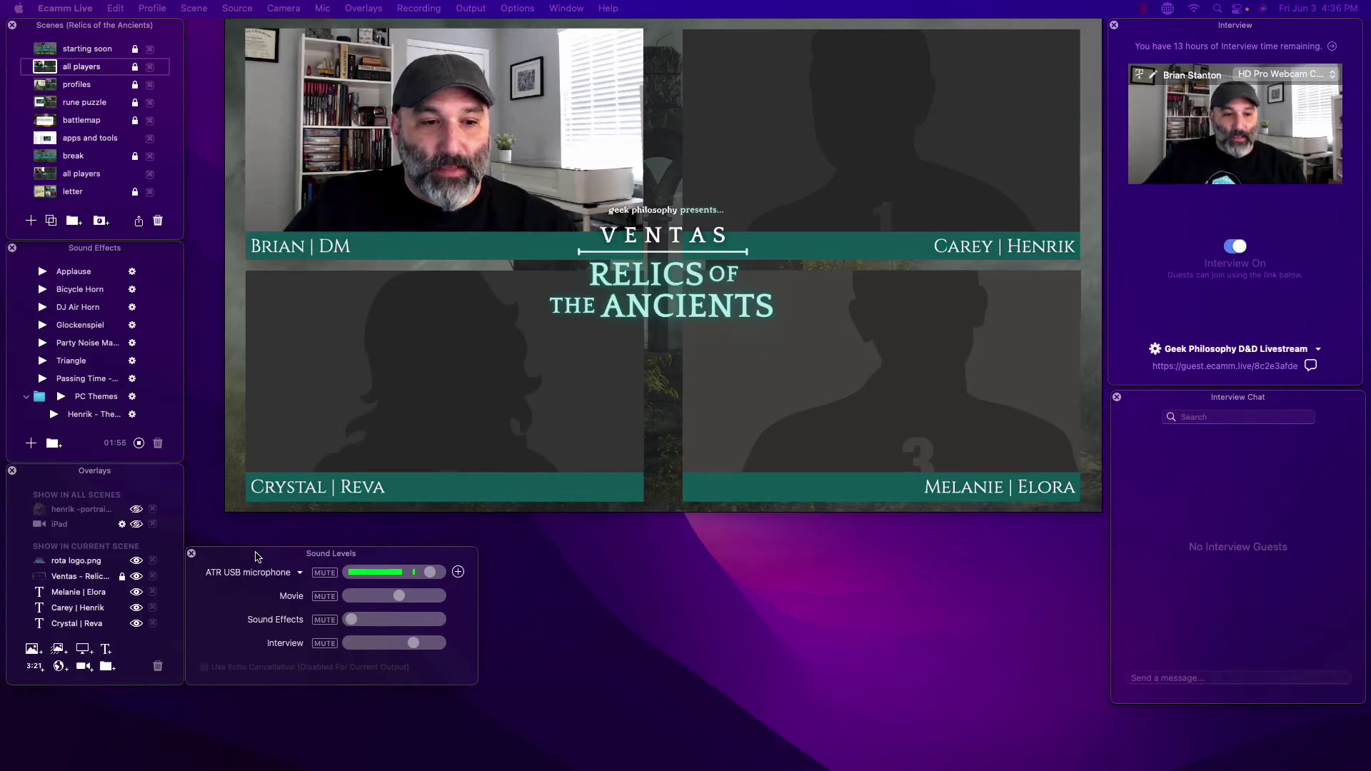
pyautogui.click(155, 9)
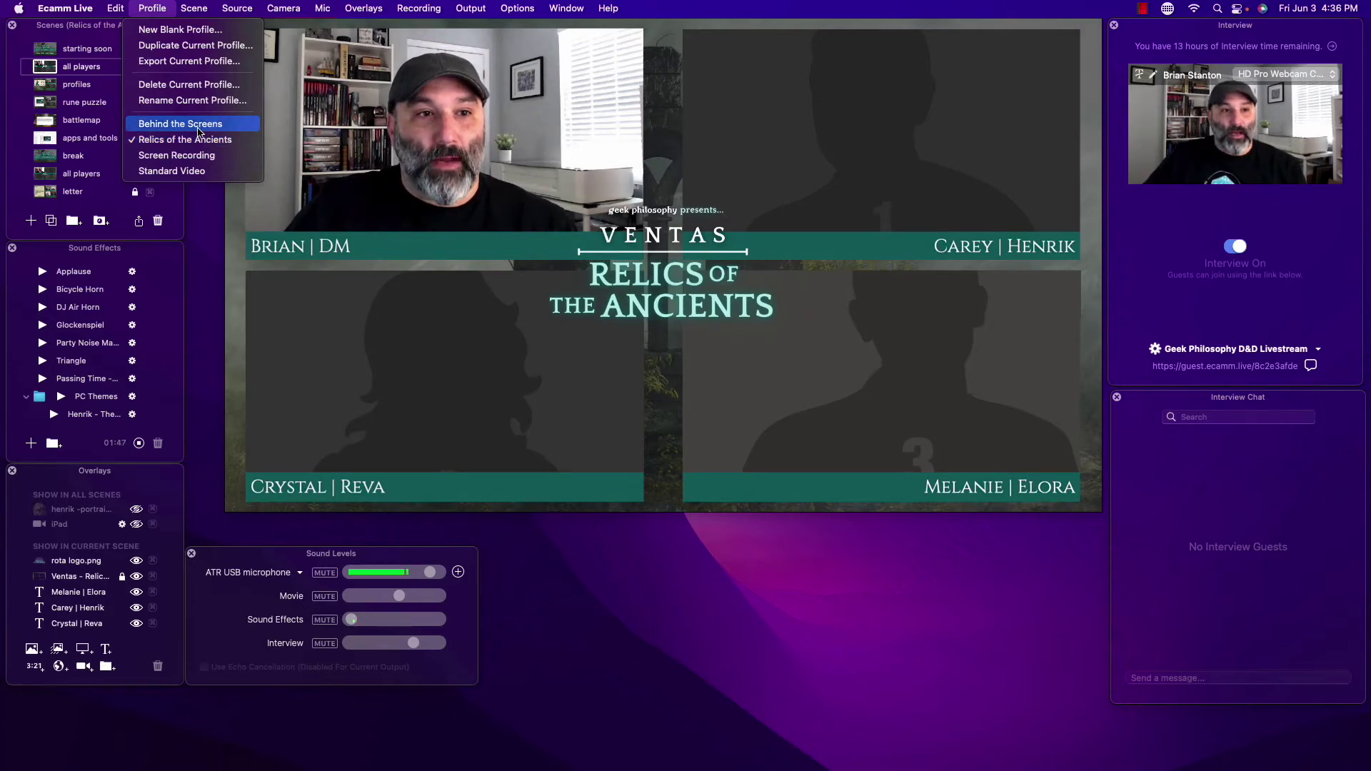
pyautogui.click(896, 575)
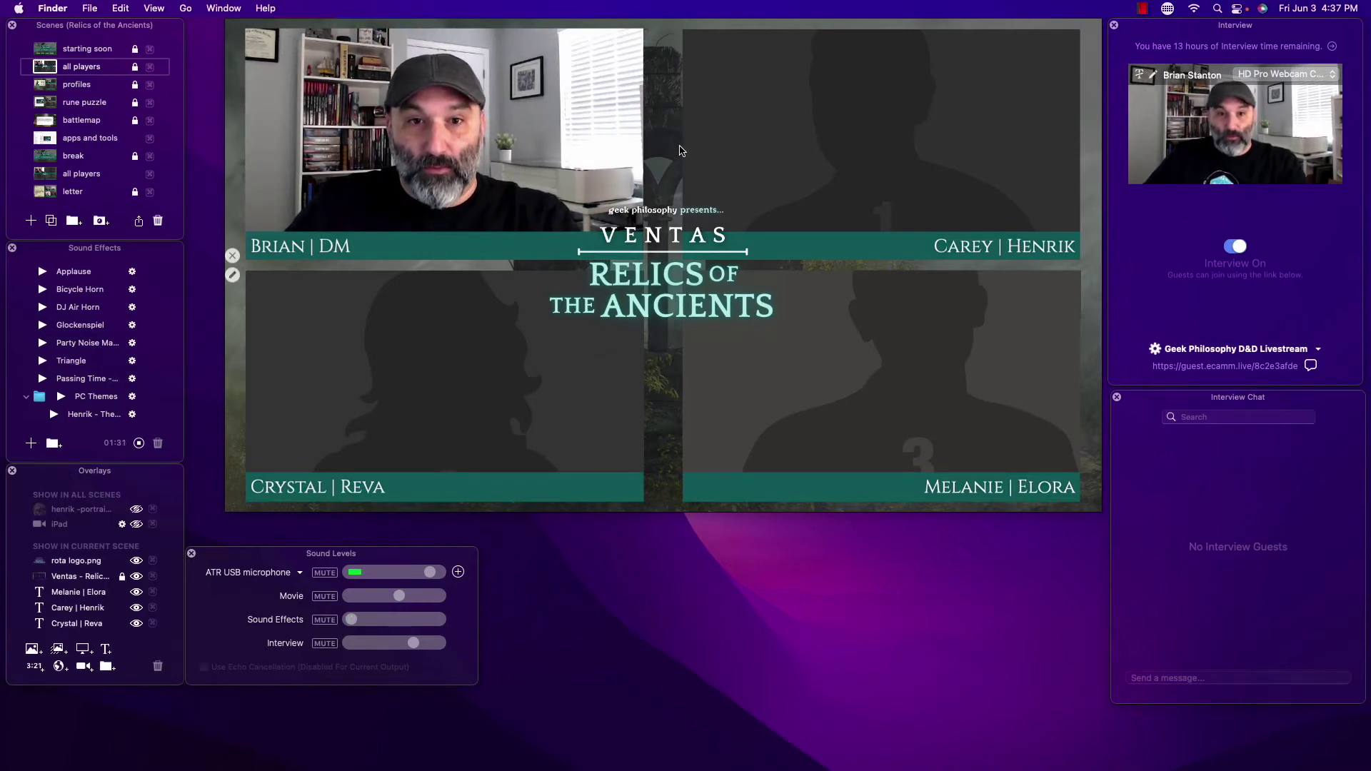
# Switch to the profiles scene and raise the Sound Effects level slightly
pyautogui.click(582, 252)
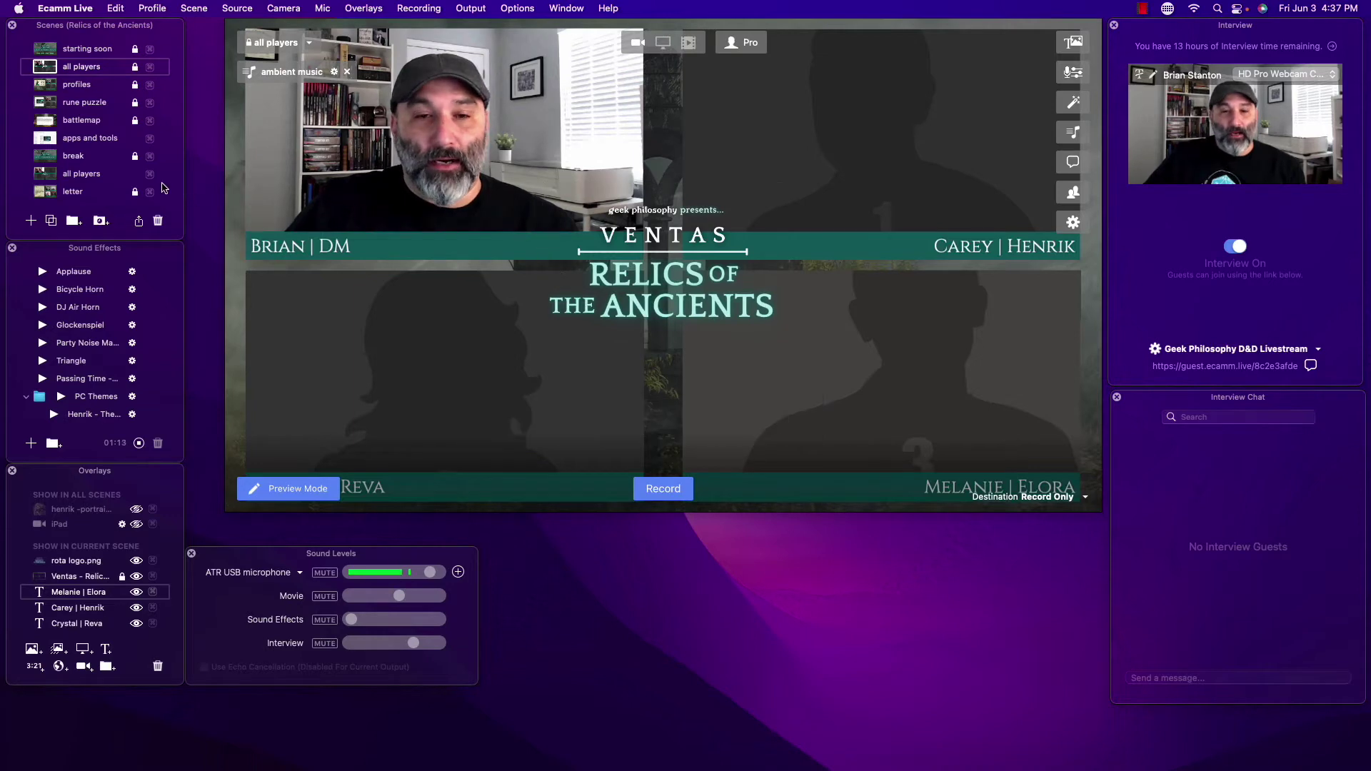
pyautogui.click(76, 85)
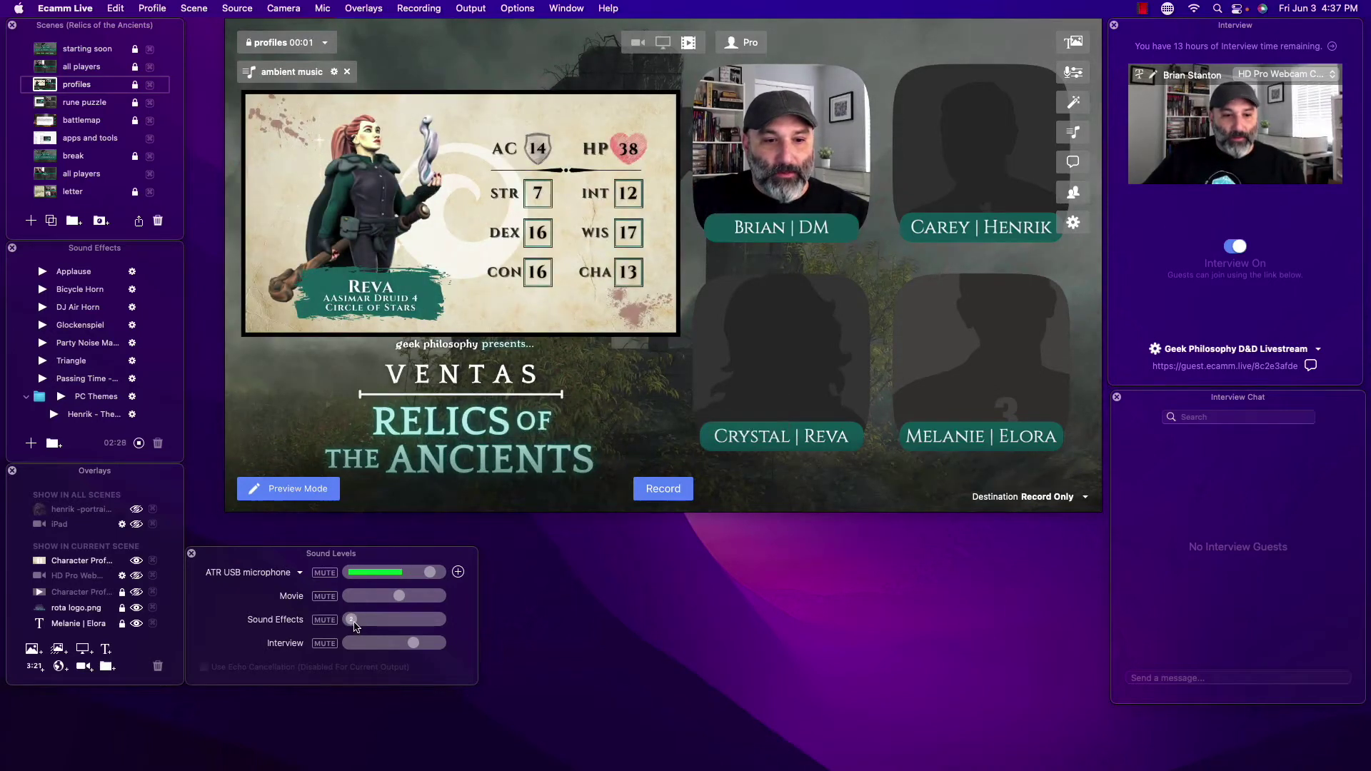
pyautogui.moveTo(355, 626); pyautogui.dragTo(362, 625)
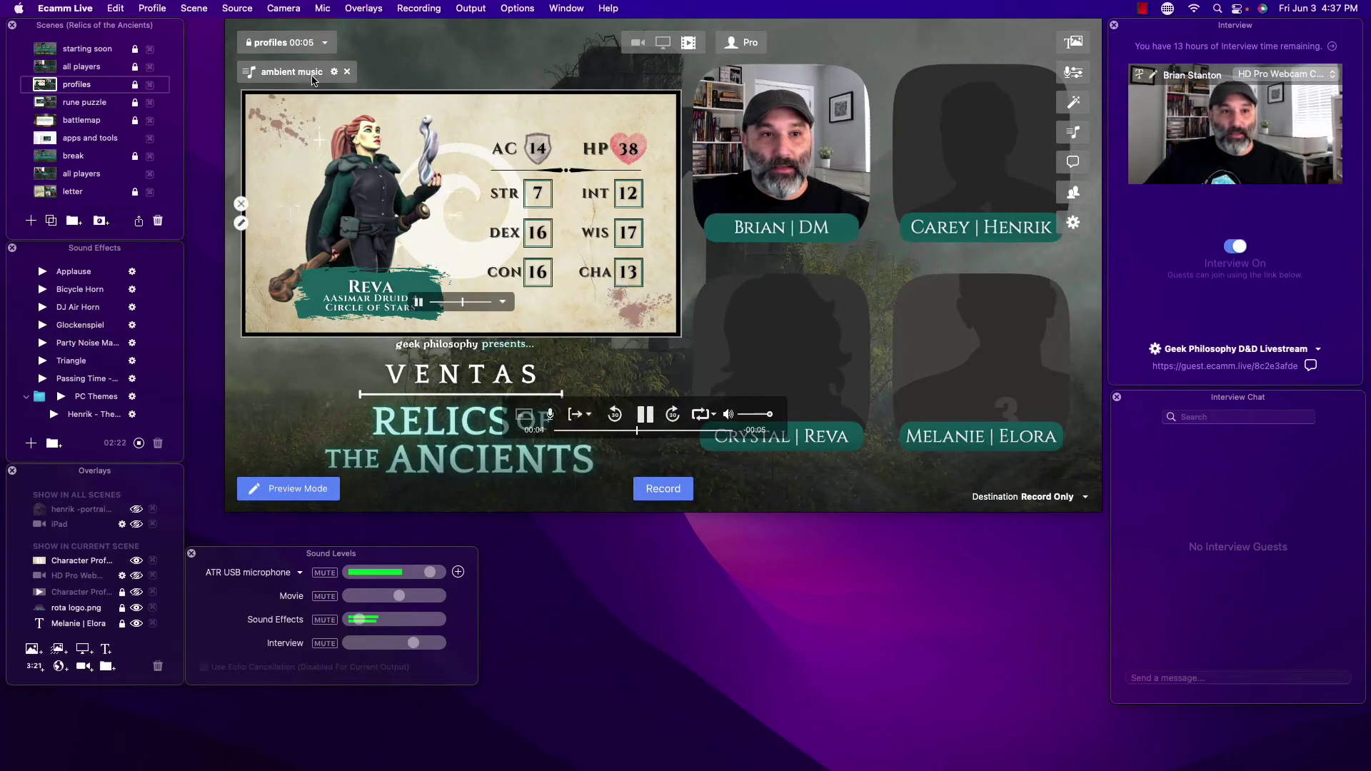
# Turn the ambient music's Stop When Scene Ends option off and back on in the profiles scene
pyautogui.click(334, 71)
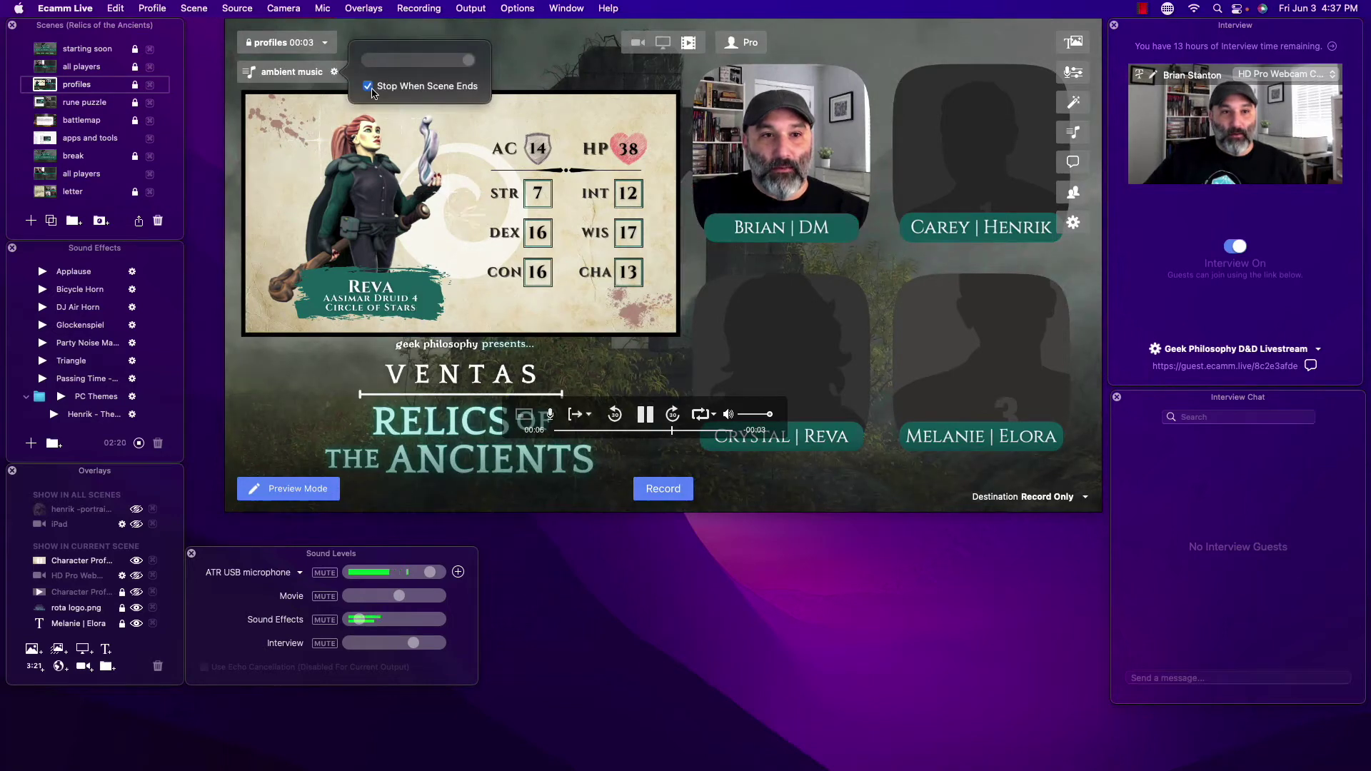
pyautogui.click(370, 87)
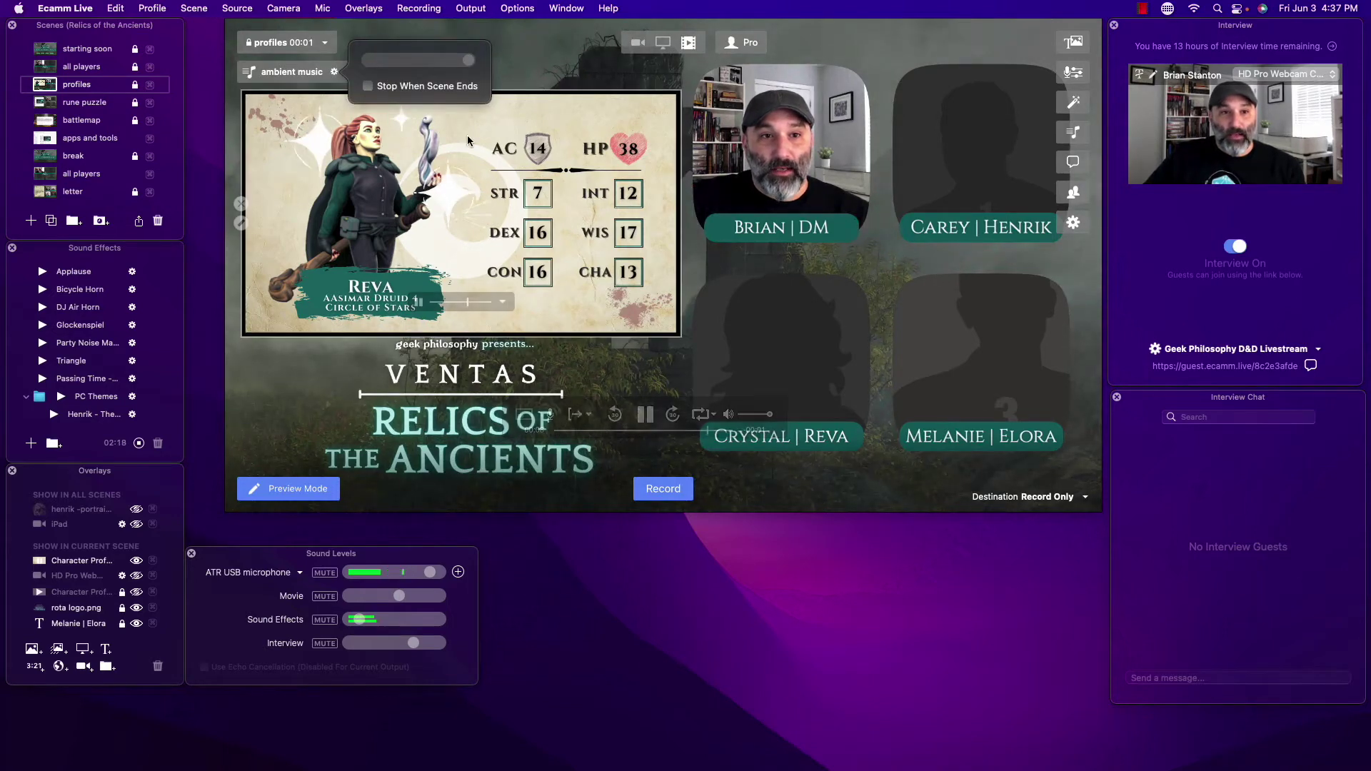
pyautogui.click(441, 88)
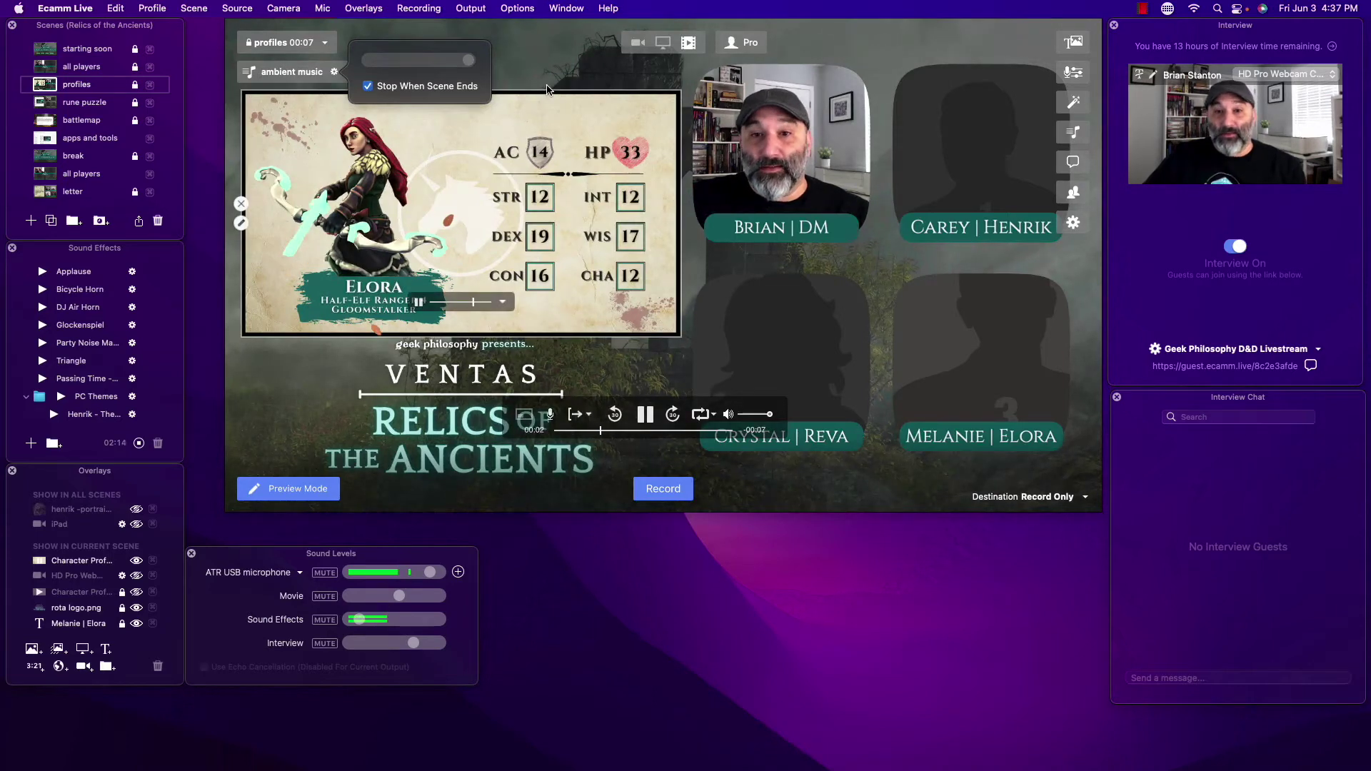
pyautogui.click(560, 62)
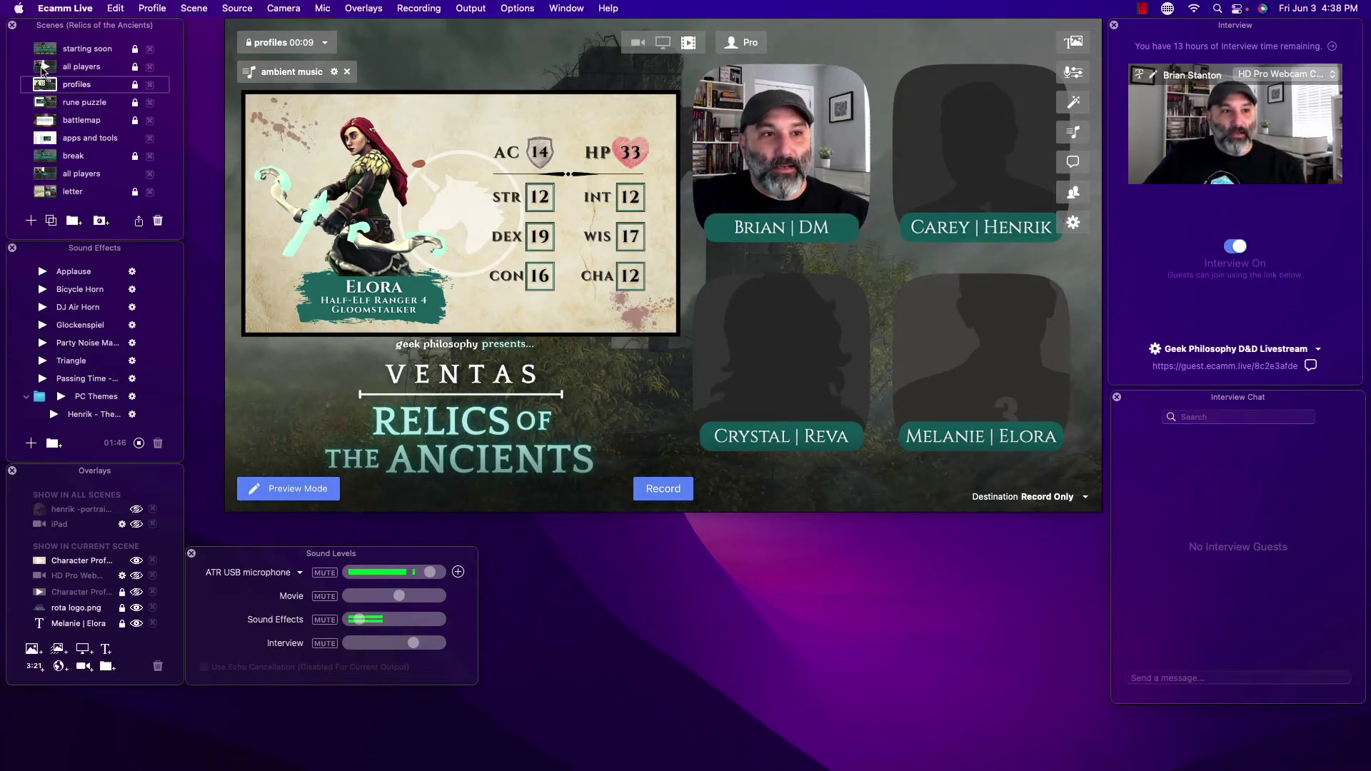
# Switch to the locked all players scene to compare its layout, and return to the profiles scene
pyautogui.click(43, 70)
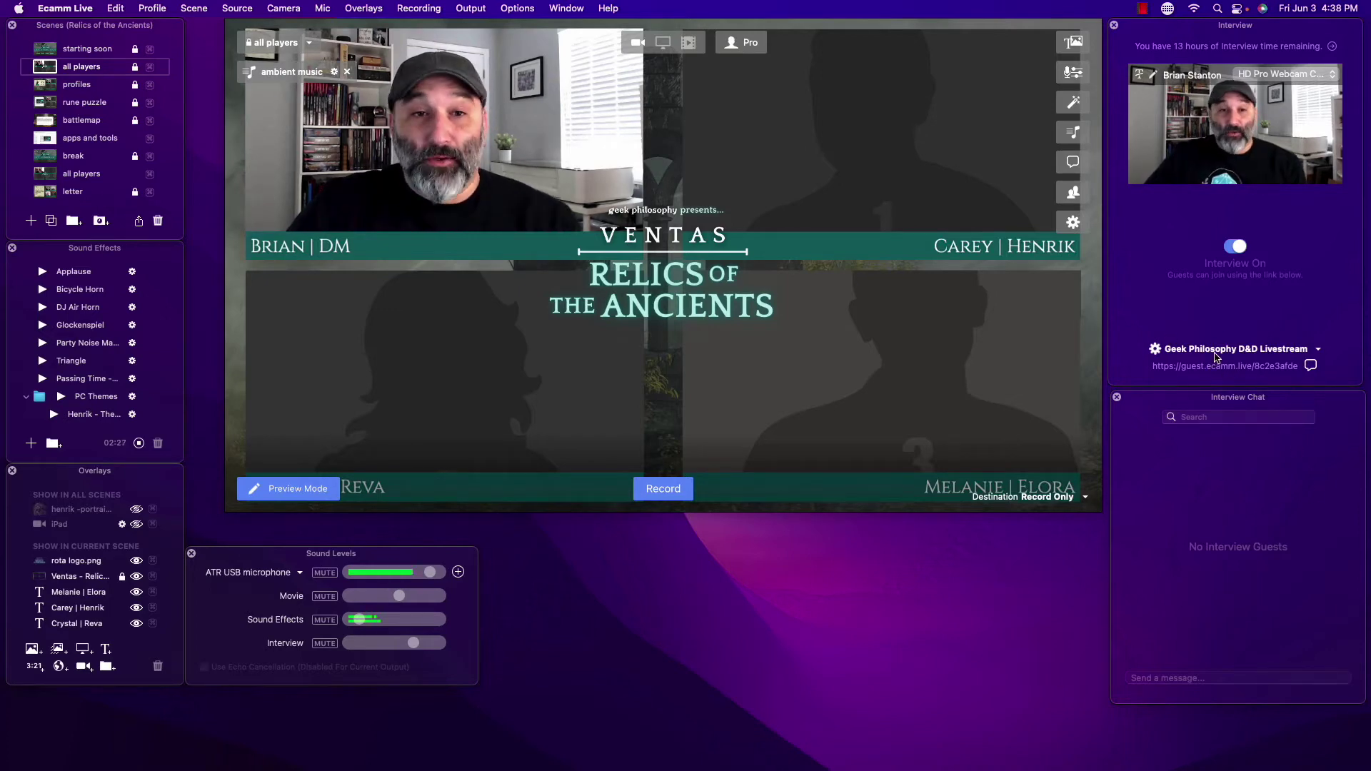
pyautogui.moveTo(905, 372)
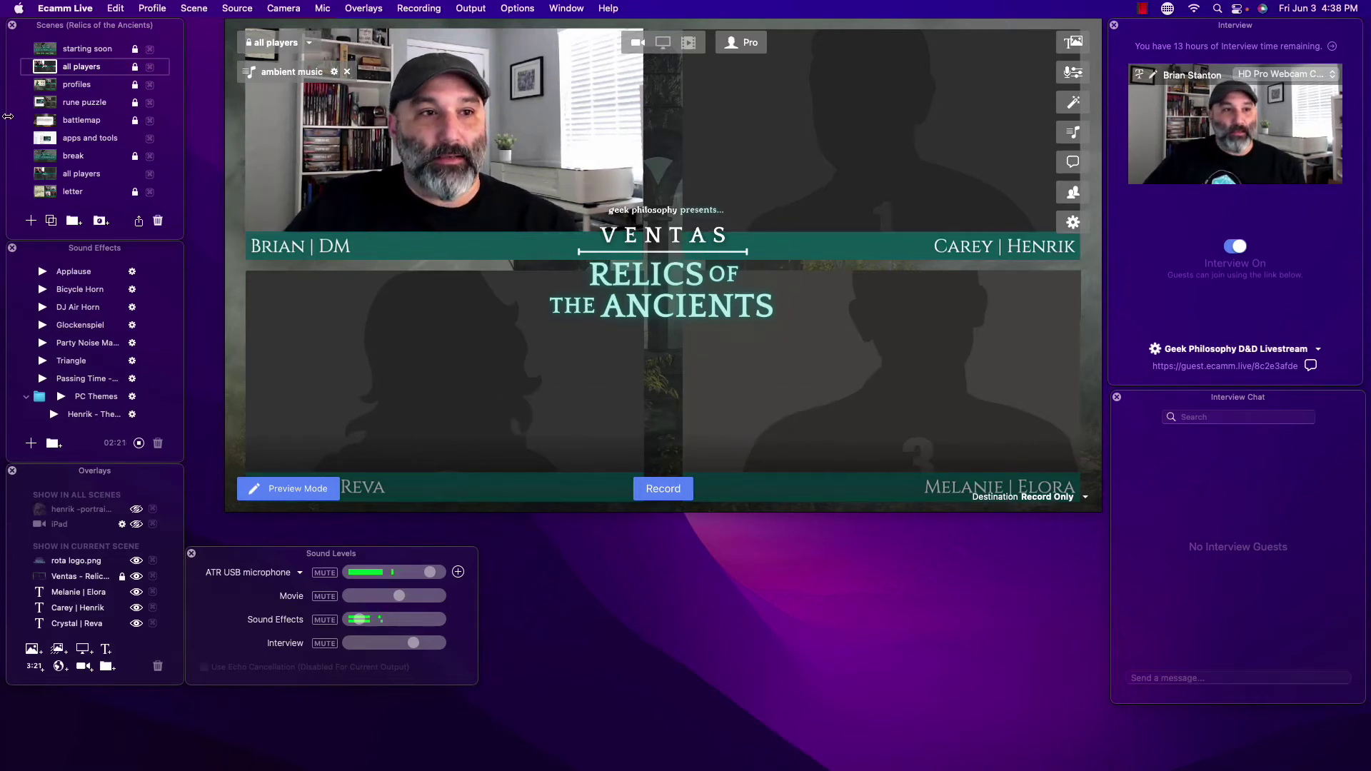
pyautogui.click(50, 86)
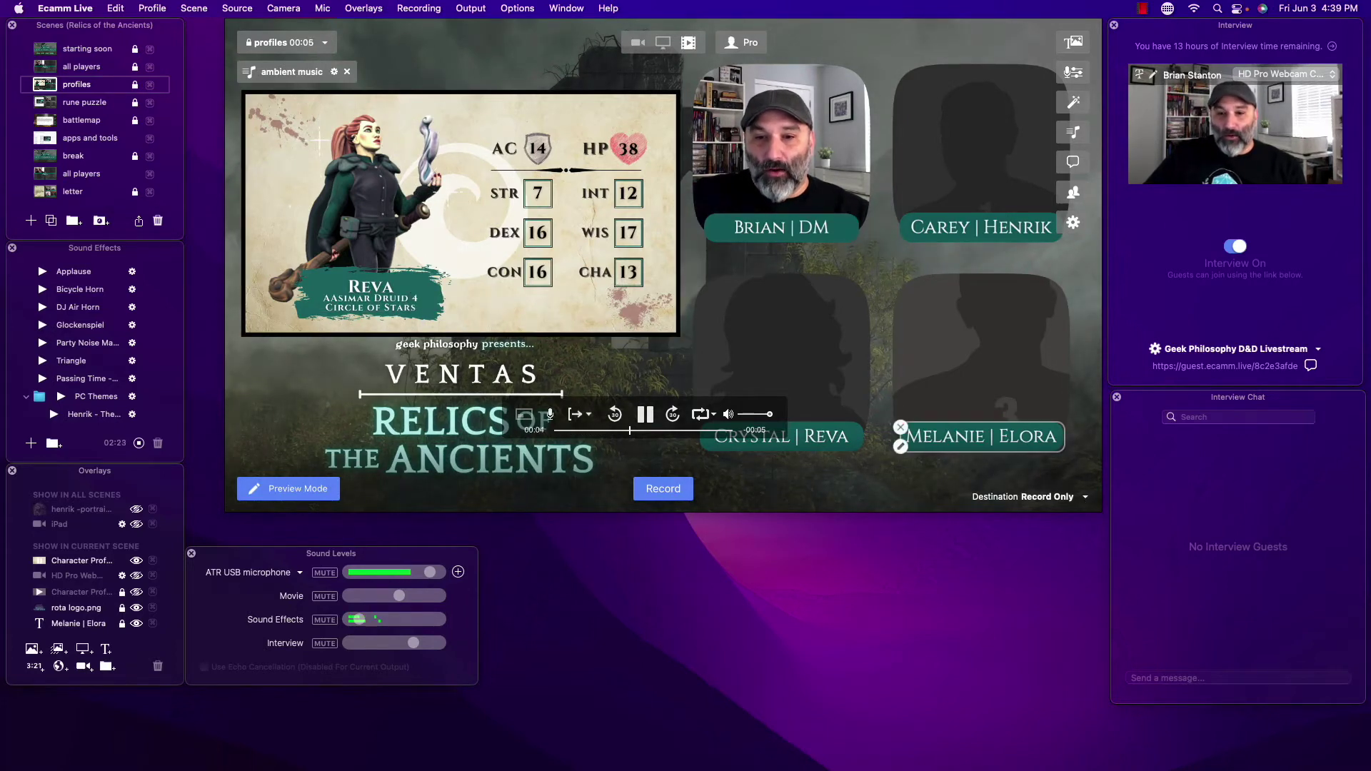
# View the available streaming destinations, leaving Record Only selected
pyautogui.click(1050, 496)
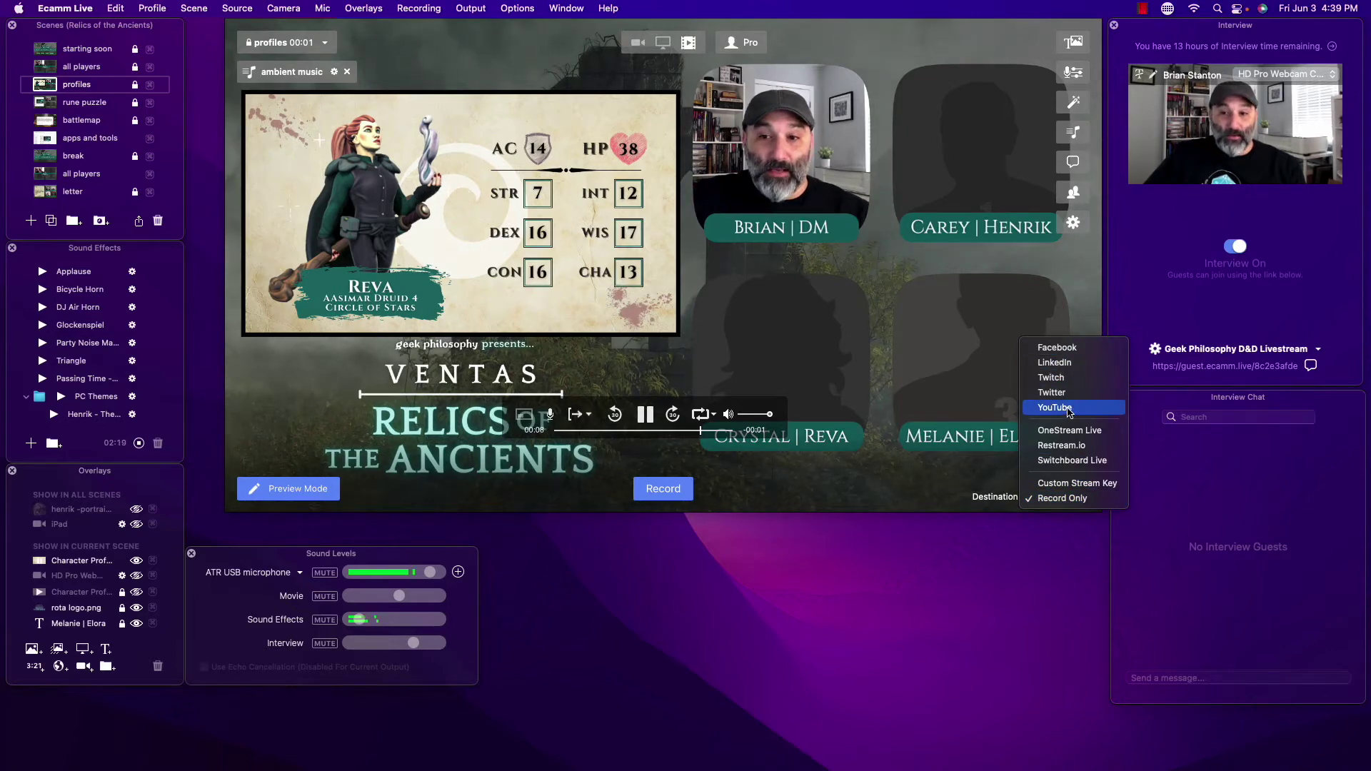
pyautogui.click(630, 493)
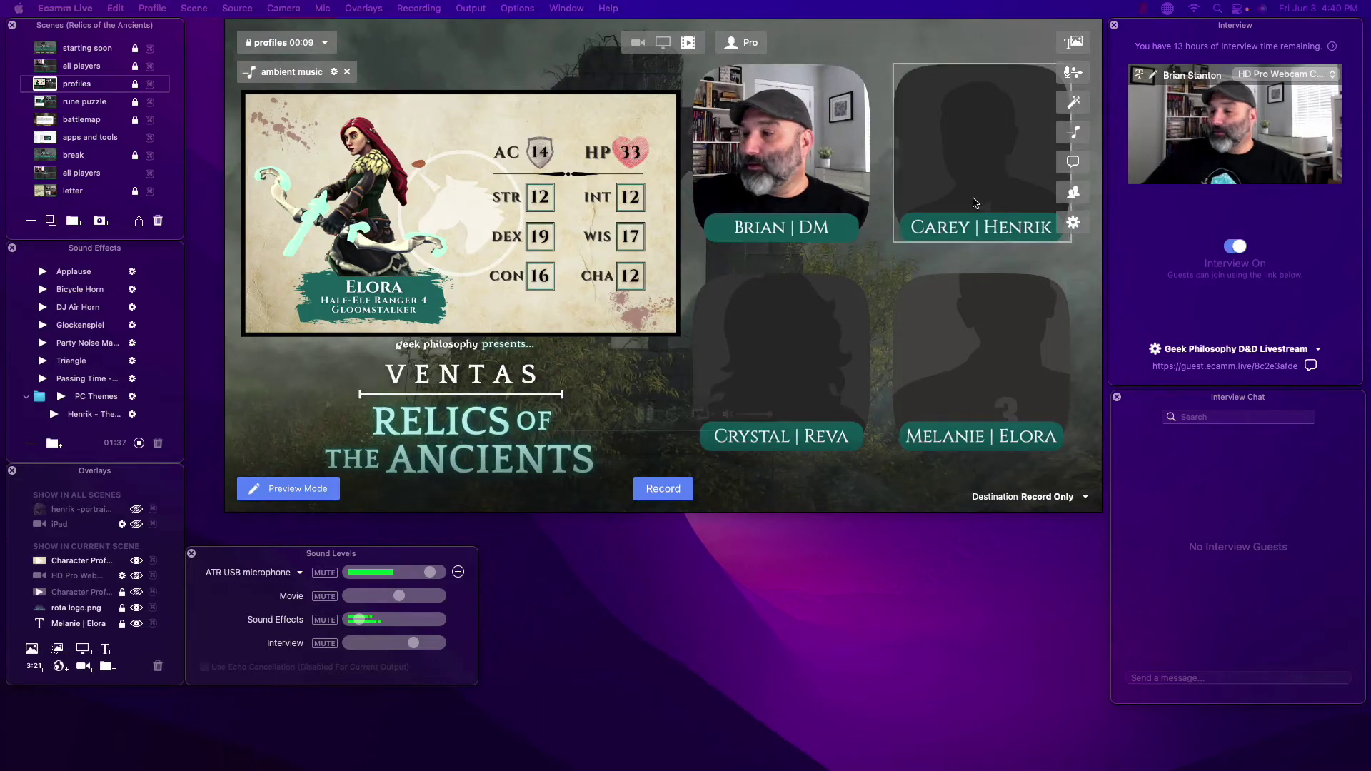
# Show the battlemap scene and the break scene in turn, ending on the second, unlocked all players scene
pyautogui.click(45, 119)
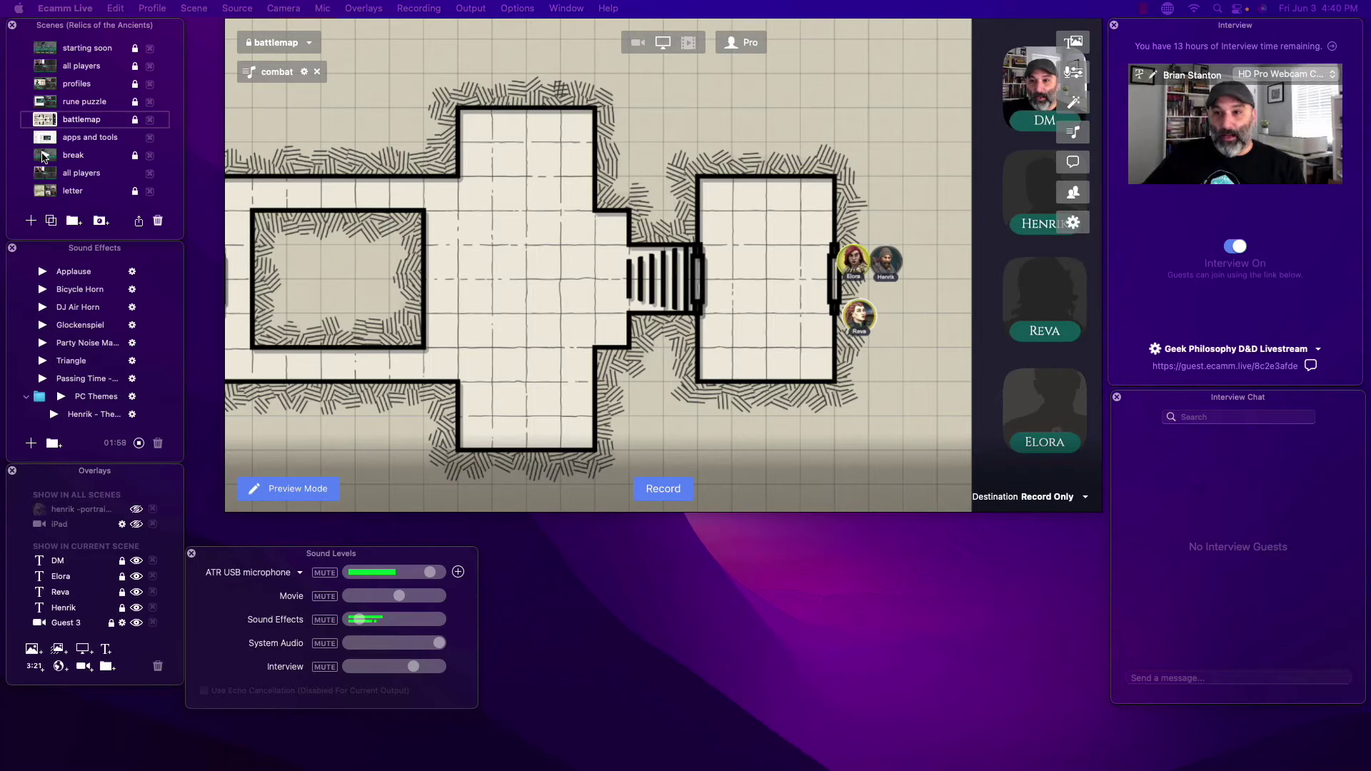
pyautogui.click(43, 156)
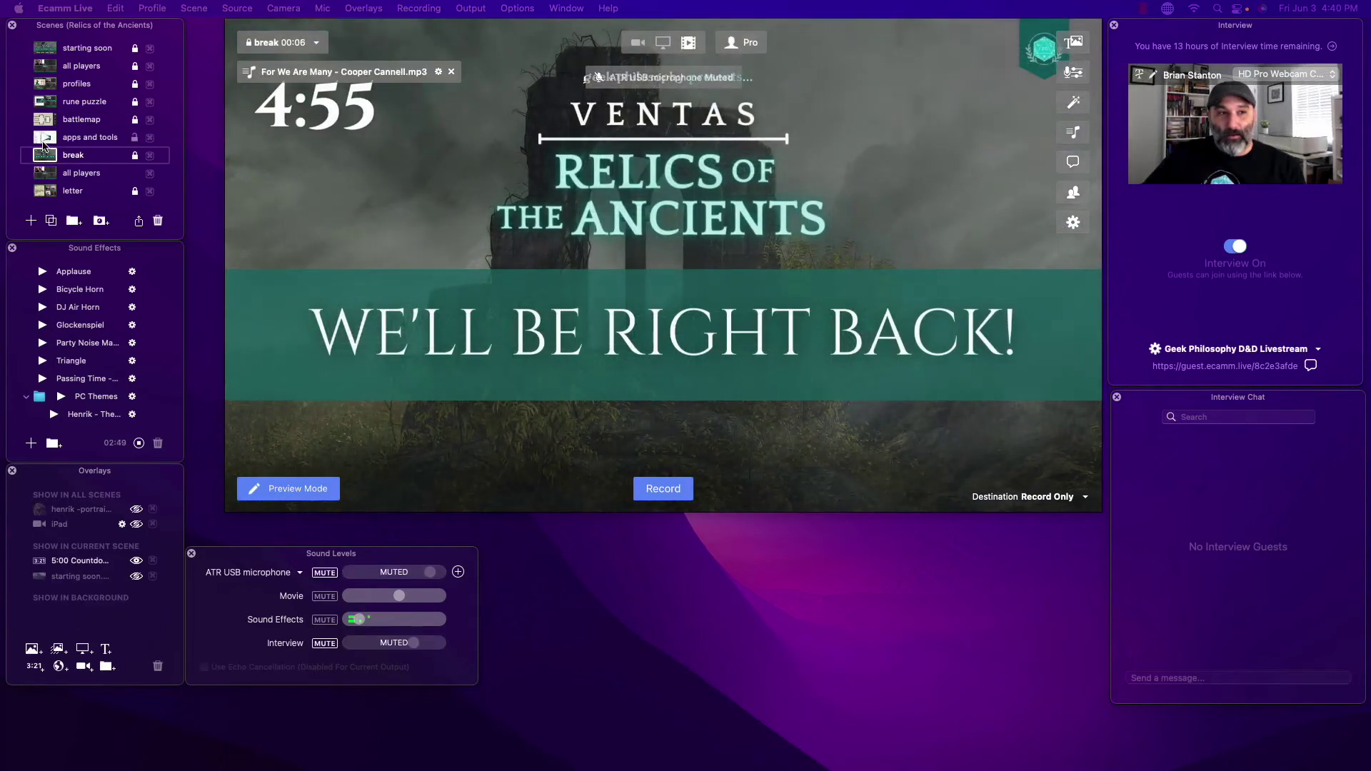
pyautogui.click(44, 172)
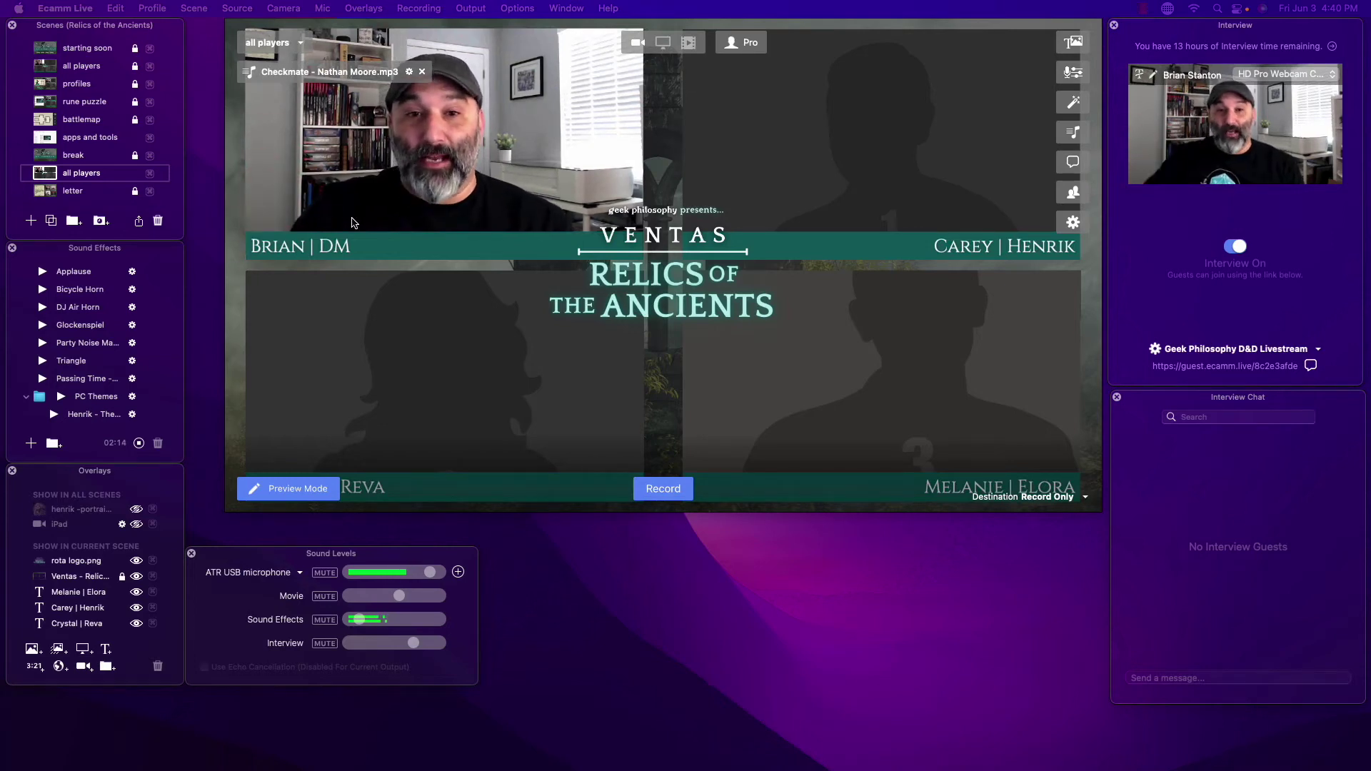
pyautogui.moveTo(354, 218)
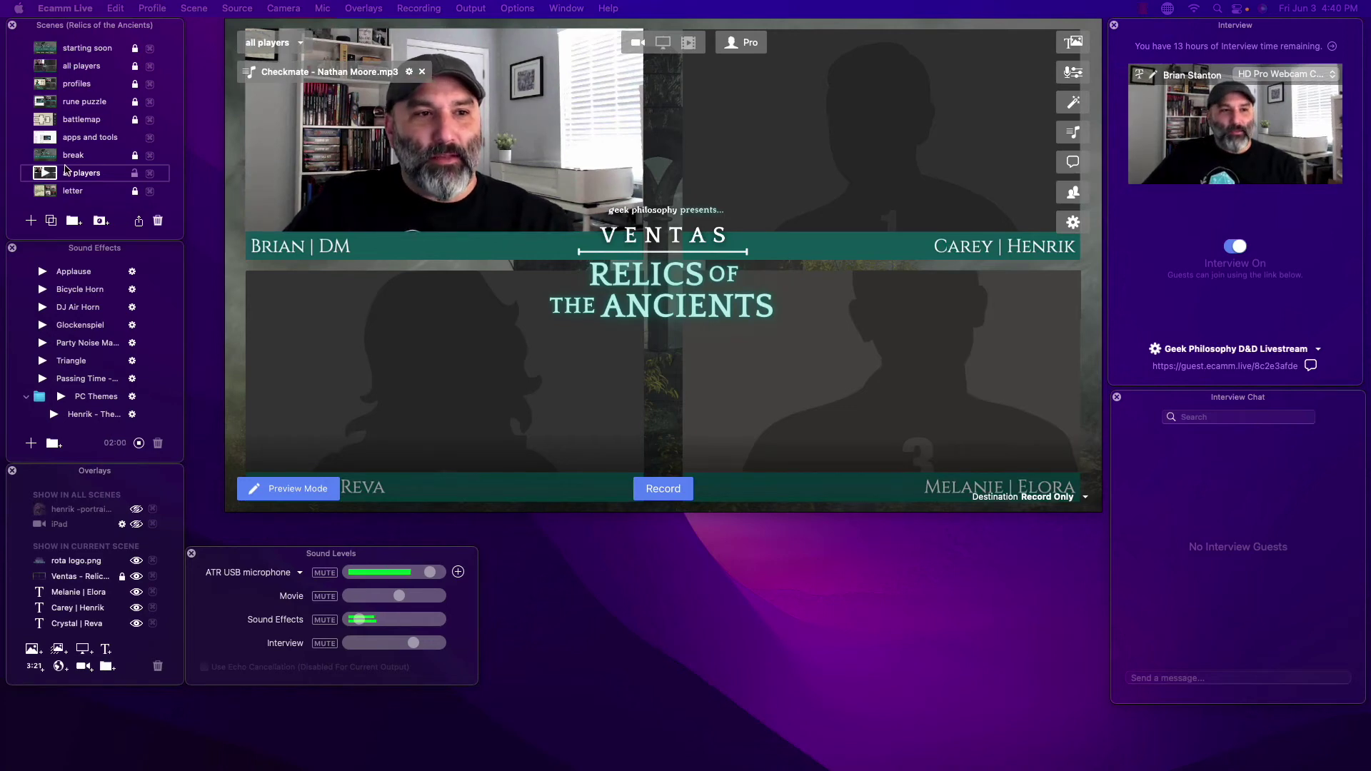
# Nudge the Interview Chat window slightly so it lines up beneath the Interview window
pyautogui.moveTo(805, 159)
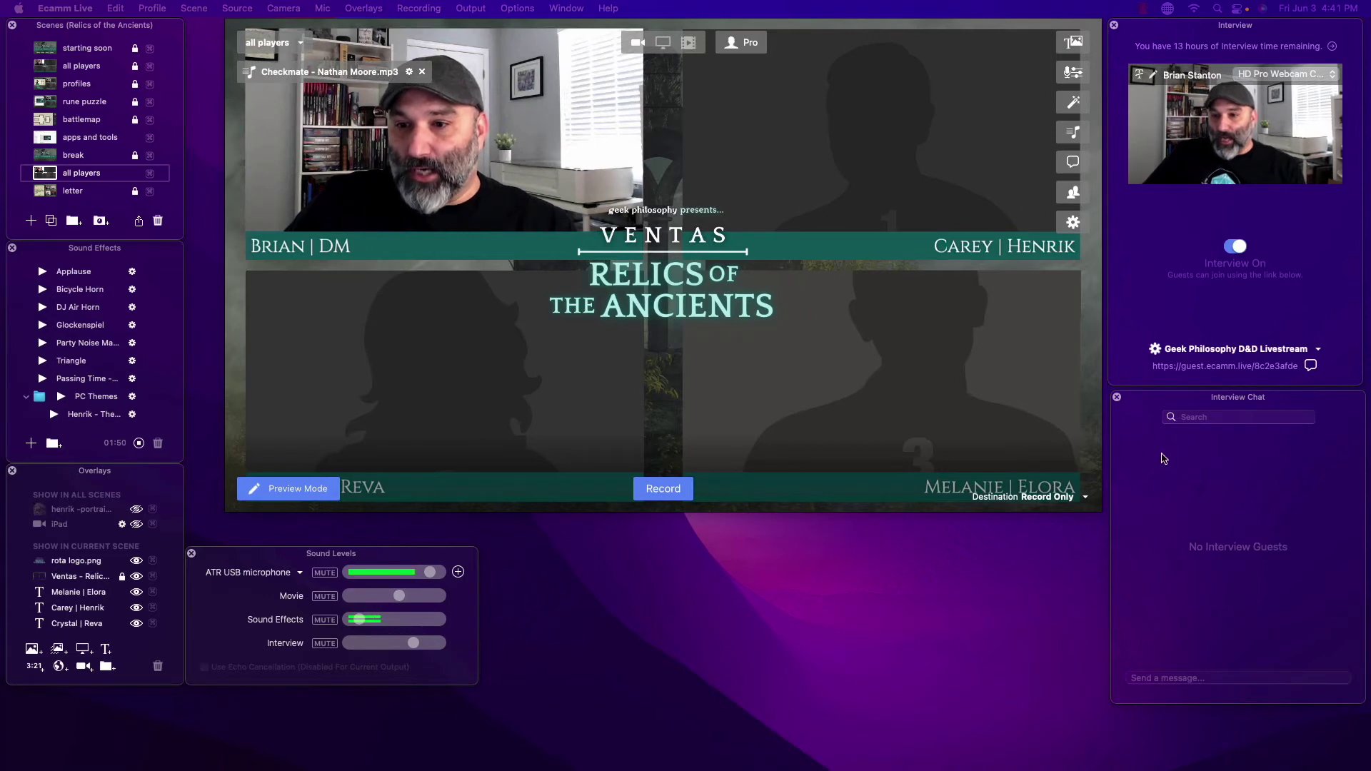
pyautogui.moveTo(1178, 408); pyautogui.dragTo(1175, 405)
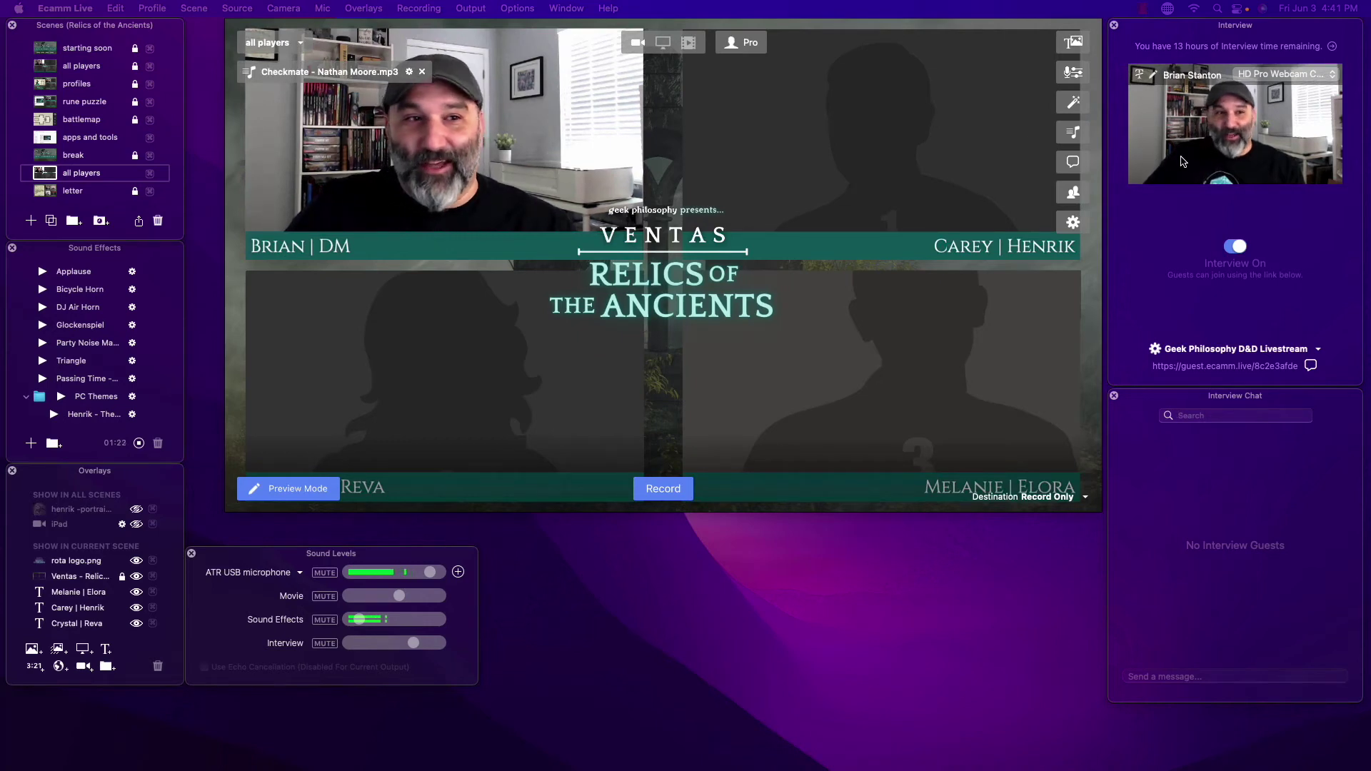
pyautogui.moveTo(518, 110)
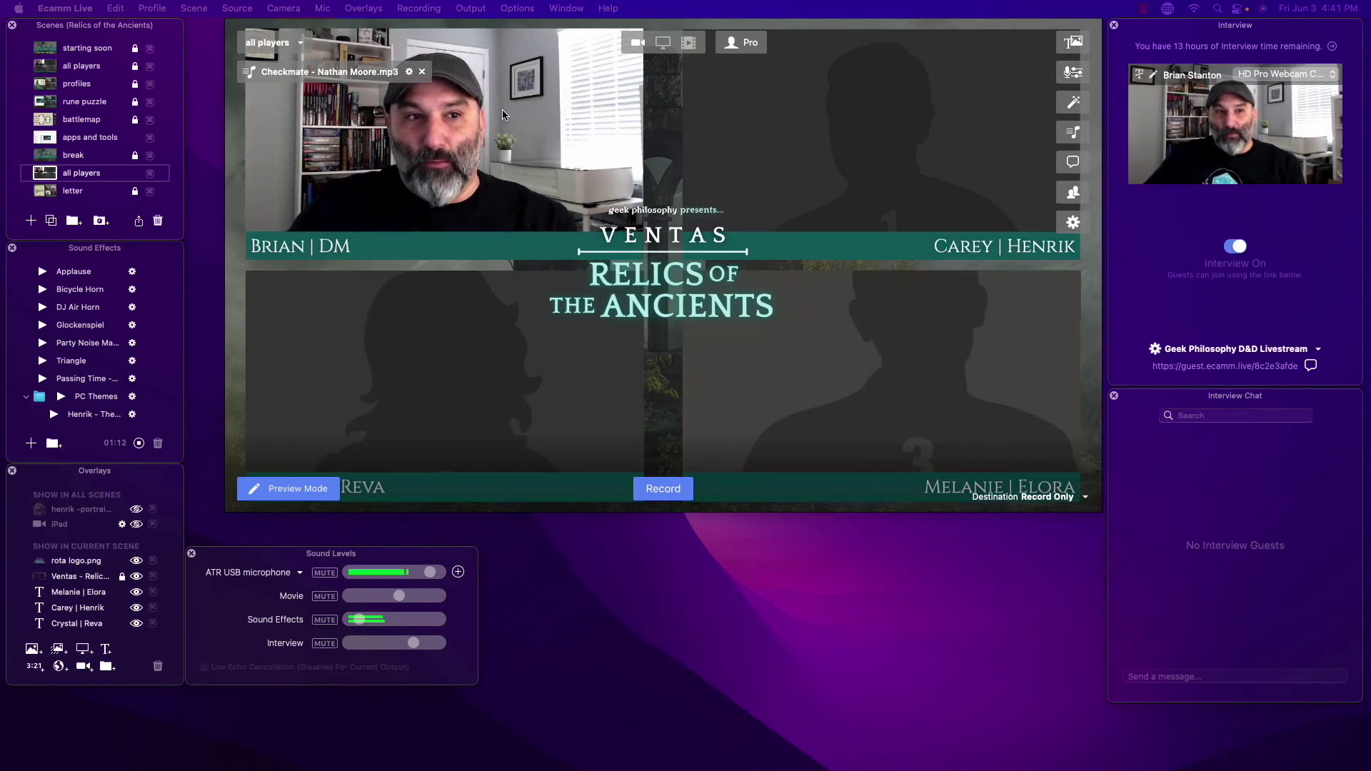
# Switch to the DM Campaign Notes document in the browser and review the Gemstone Puzzle encounter in Session 03: Into the Ruins
pyautogui.click(50, 86)
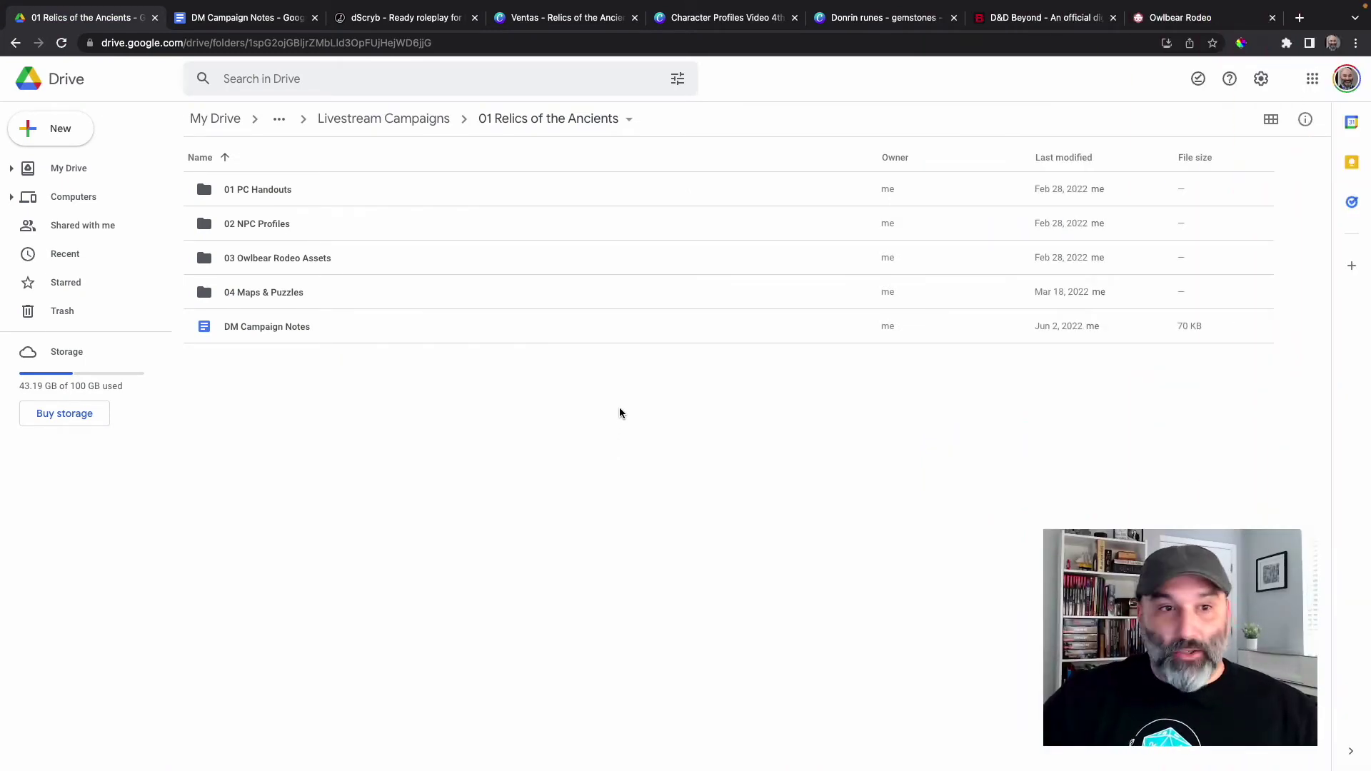
pyautogui.click(231, 22)
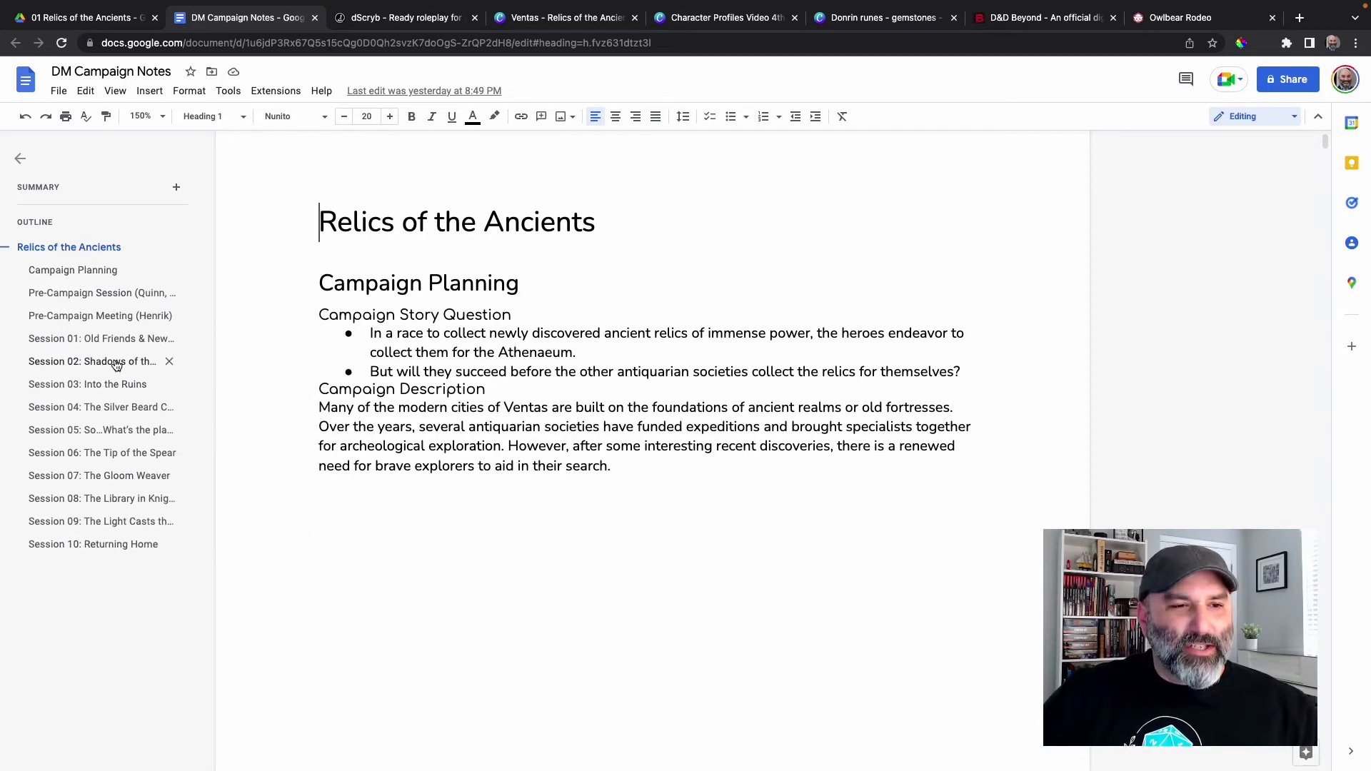
pyautogui.click(93, 388)
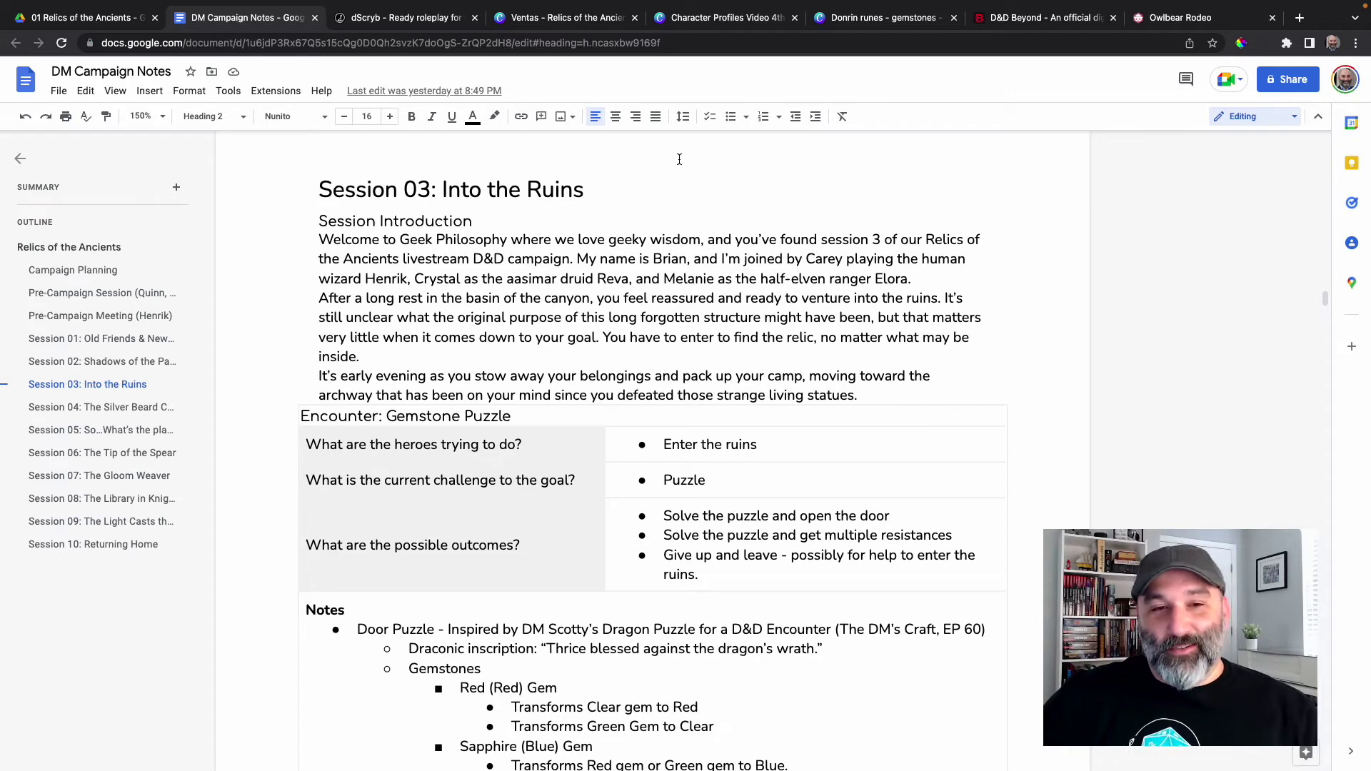
pyautogui.scroll(-4, 779, 286)
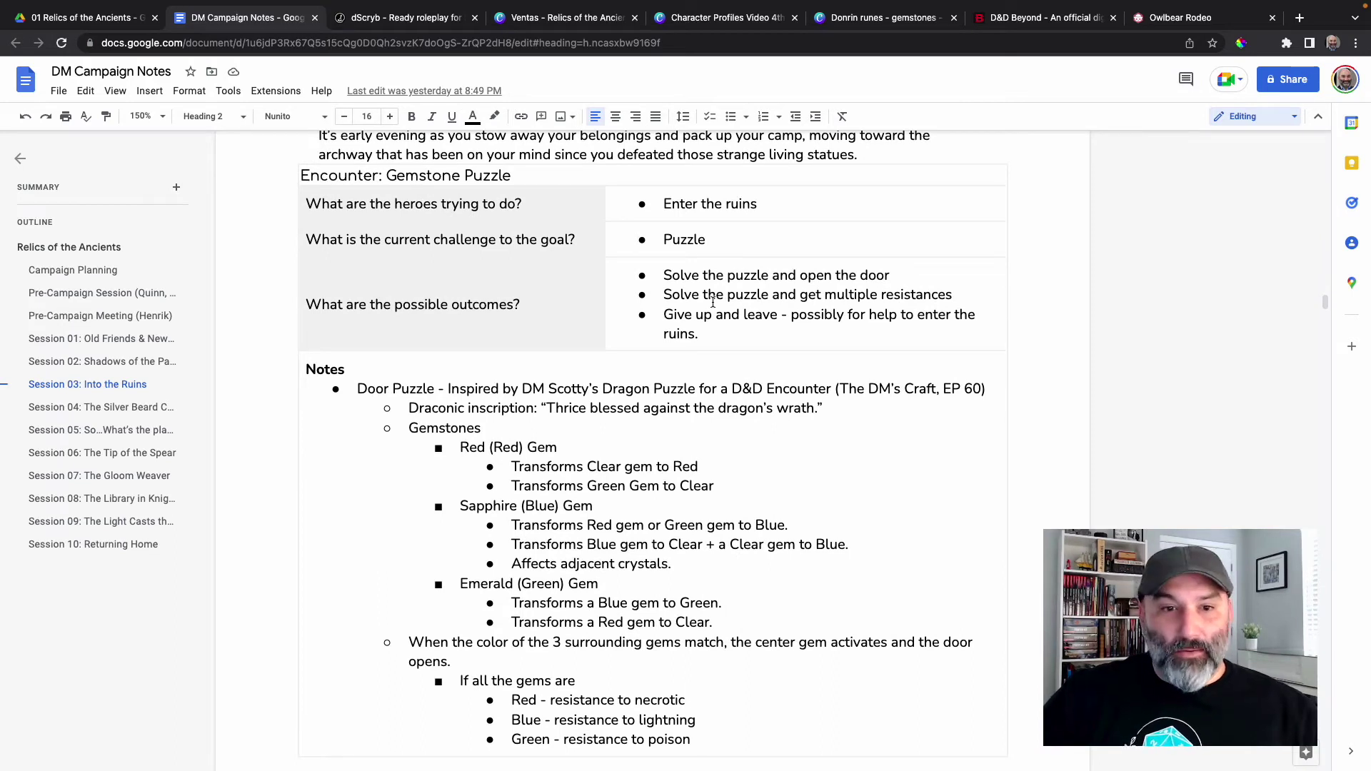
pyautogui.scroll(-2, 635, 289)
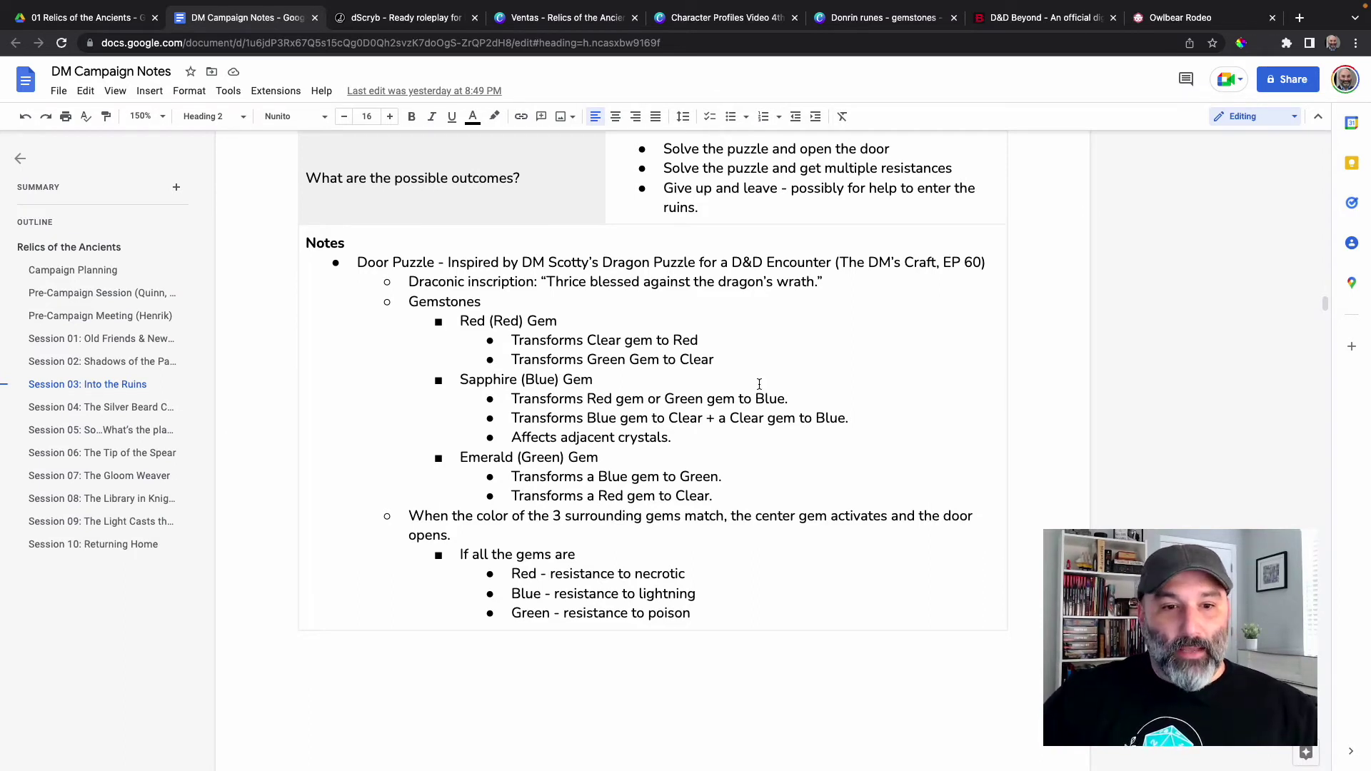
# Review the Entering the Ruins encounter and the first Map Locations descriptions in the Session 03 notes
pyautogui.scroll(-10, 759, 383)
pyautogui.scroll(-7, 767, 385)
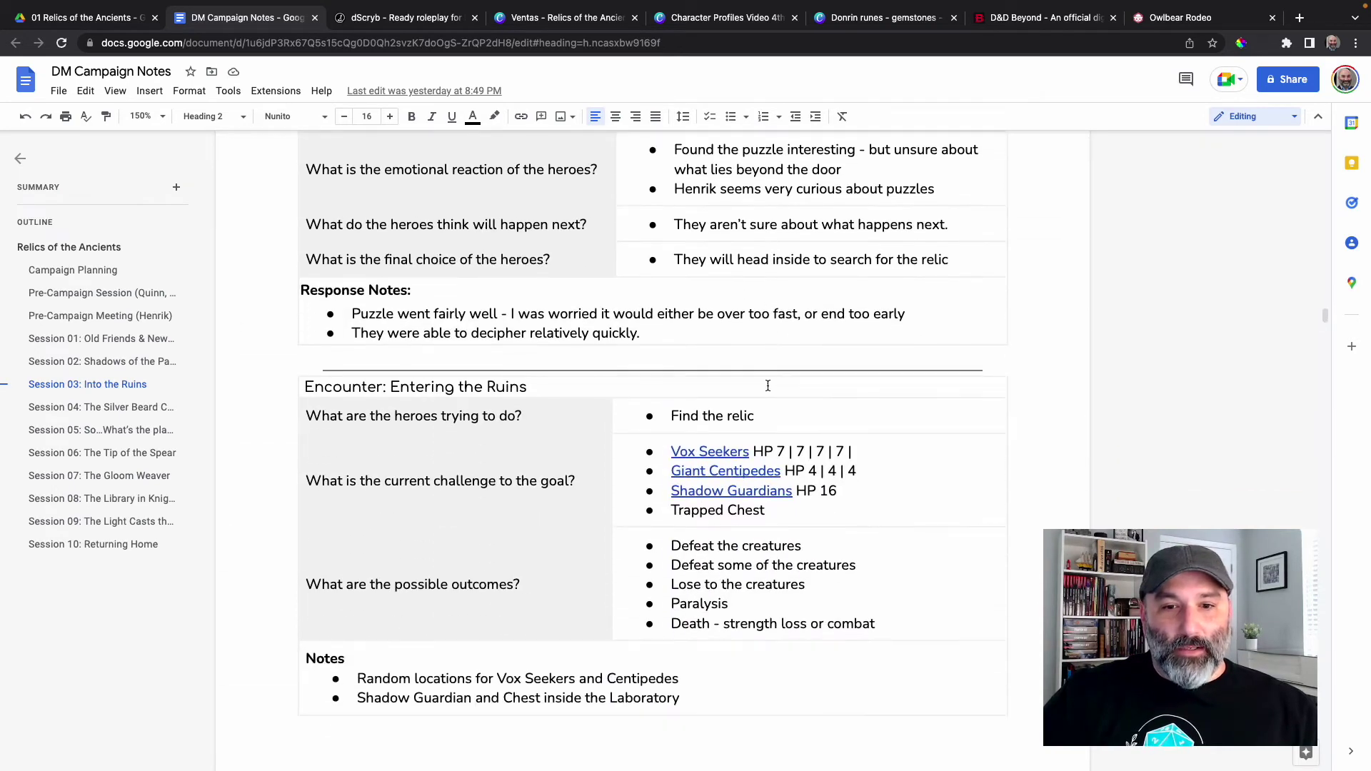
pyautogui.scroll(-10, 770, 385)
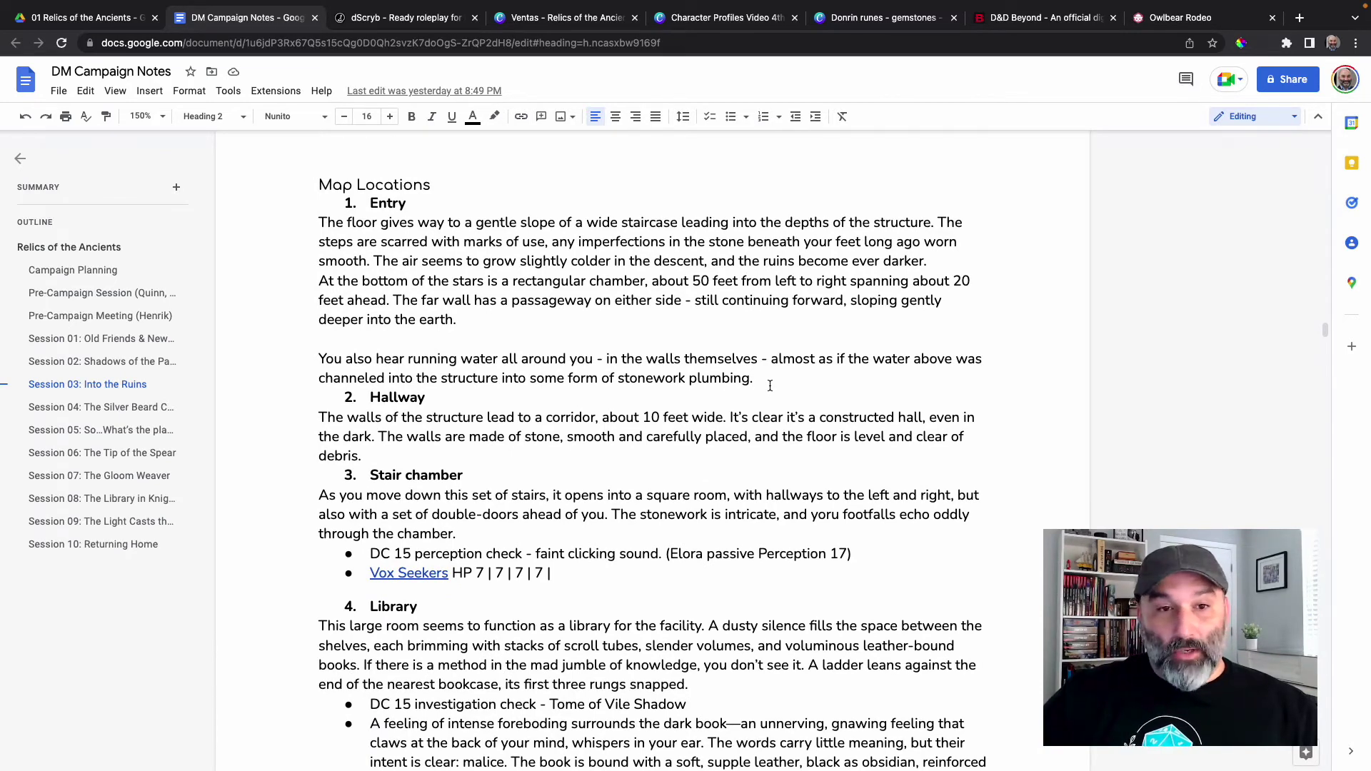
pyautogui.scroll(-5, 770, 386)
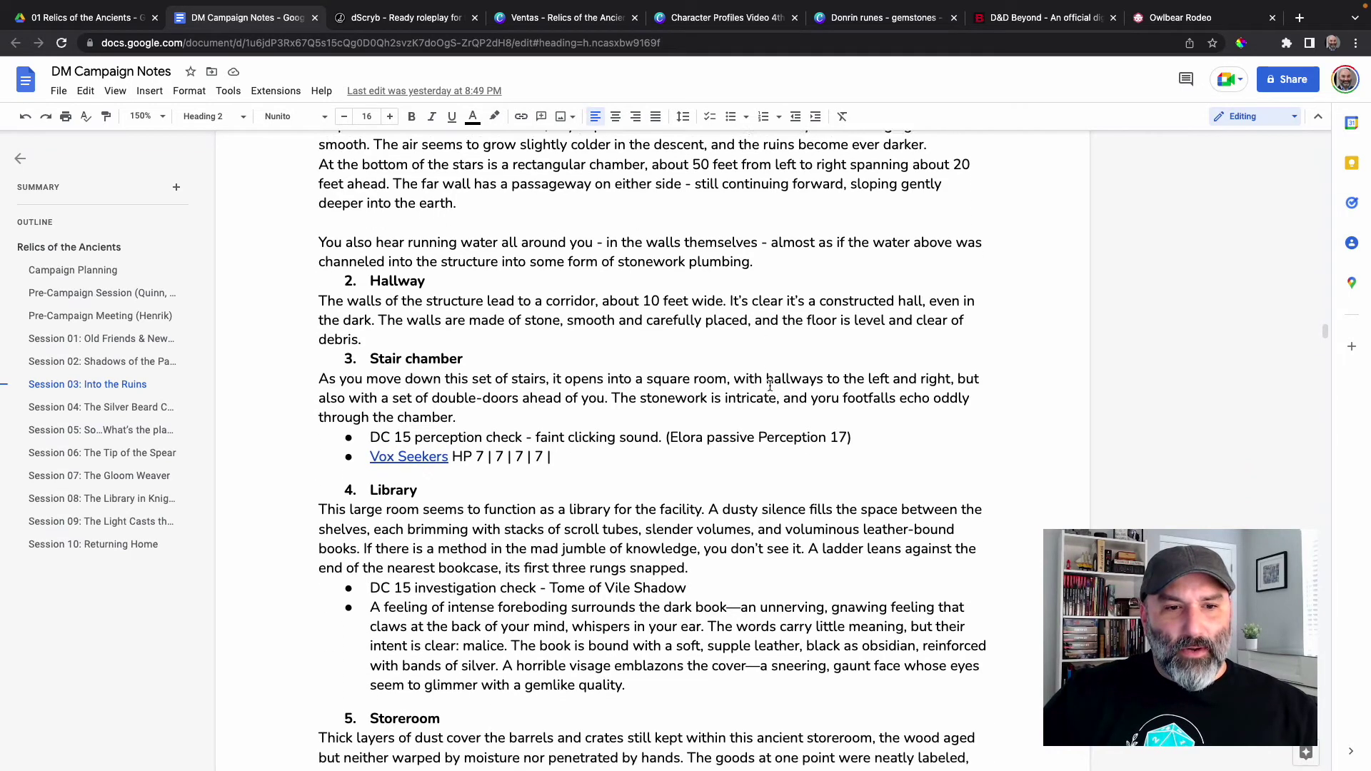
# Highlight most of the Library description, from its first word, in the Session 03 Map Locations
pyautogui.scroll(-1, 770, 385)
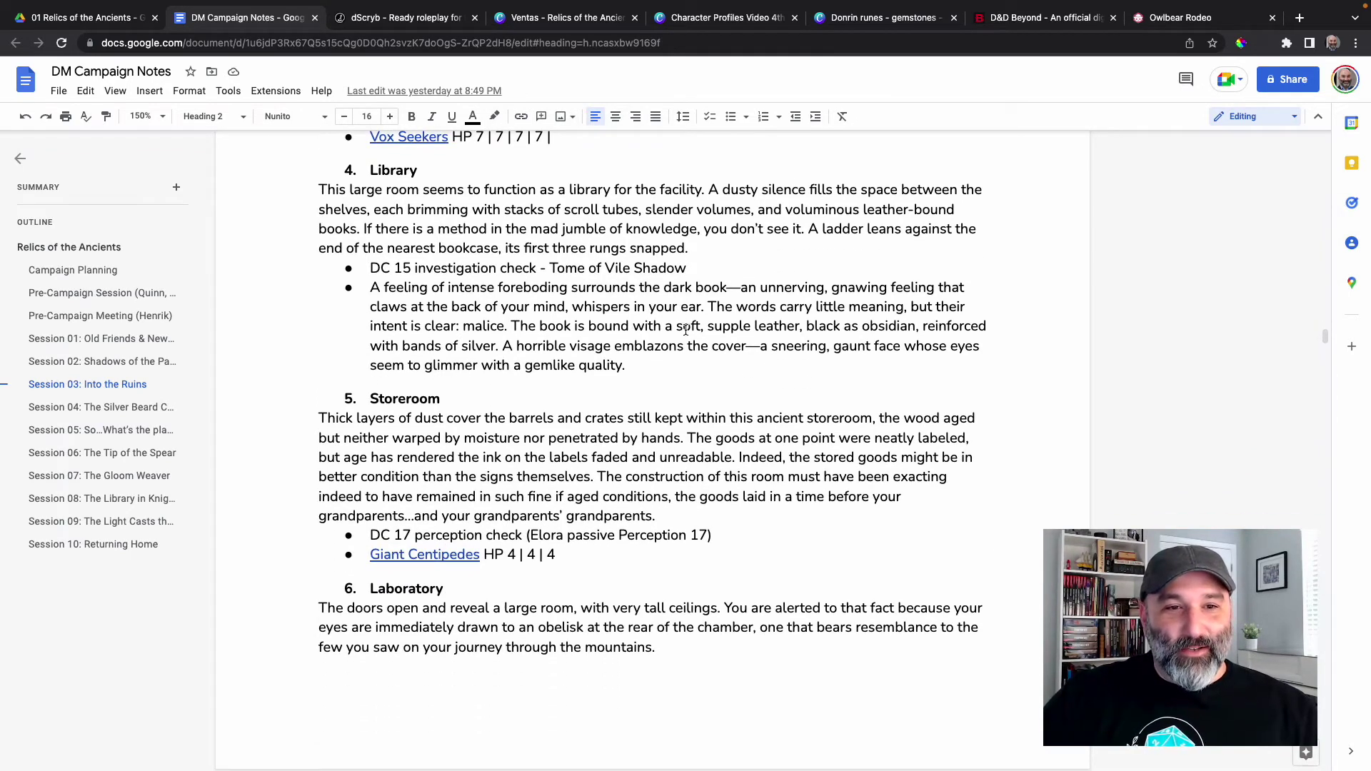
pyautogui.scroll(-1, 686, 329)
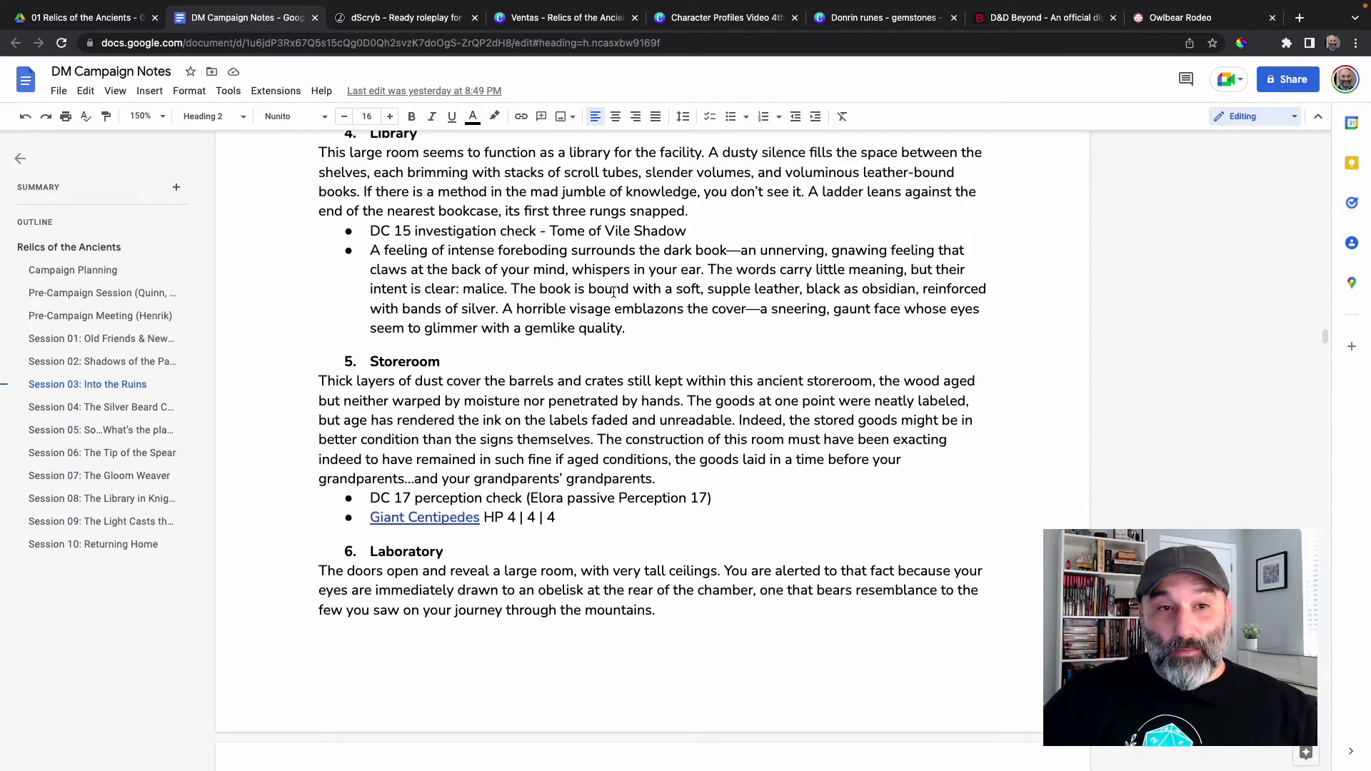
pyautogui.scroll(1, 613, 293)
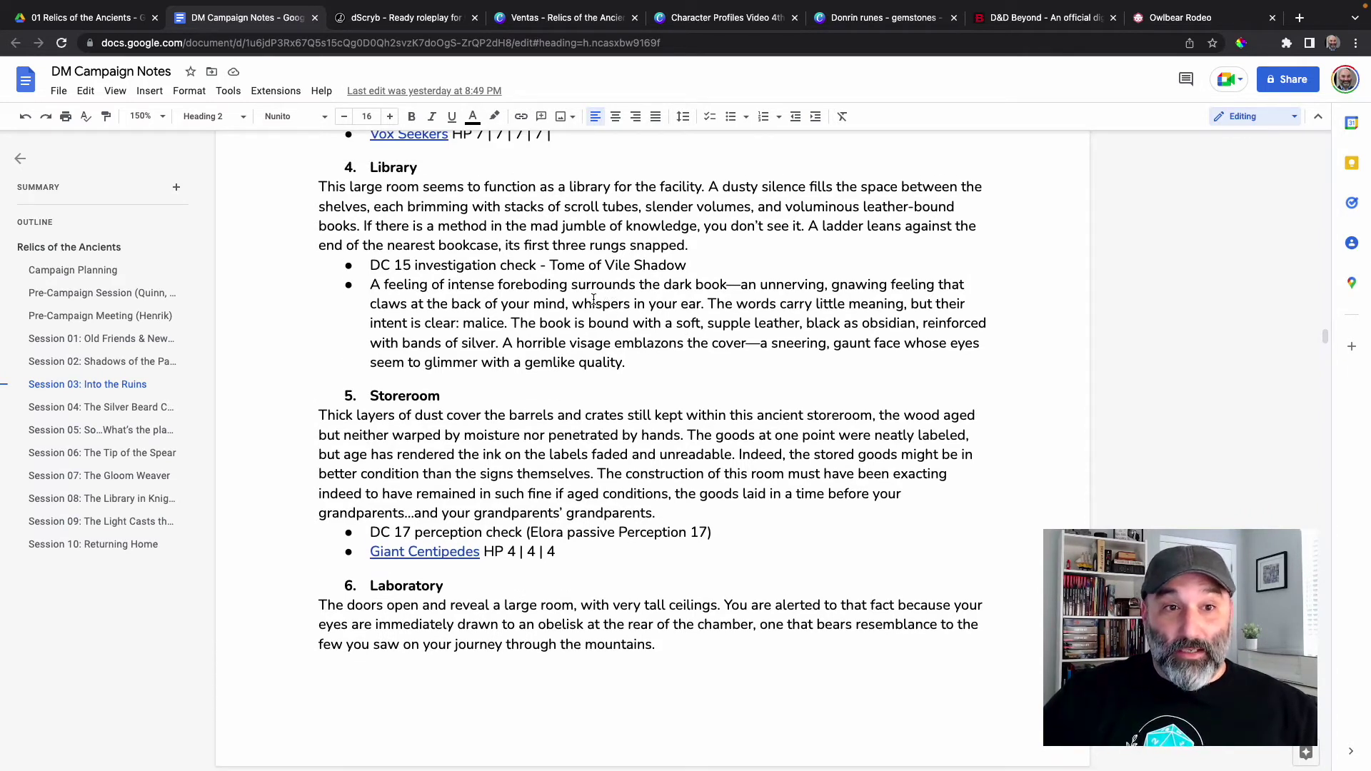
pyautogui.scroll(-1, 477, 294)
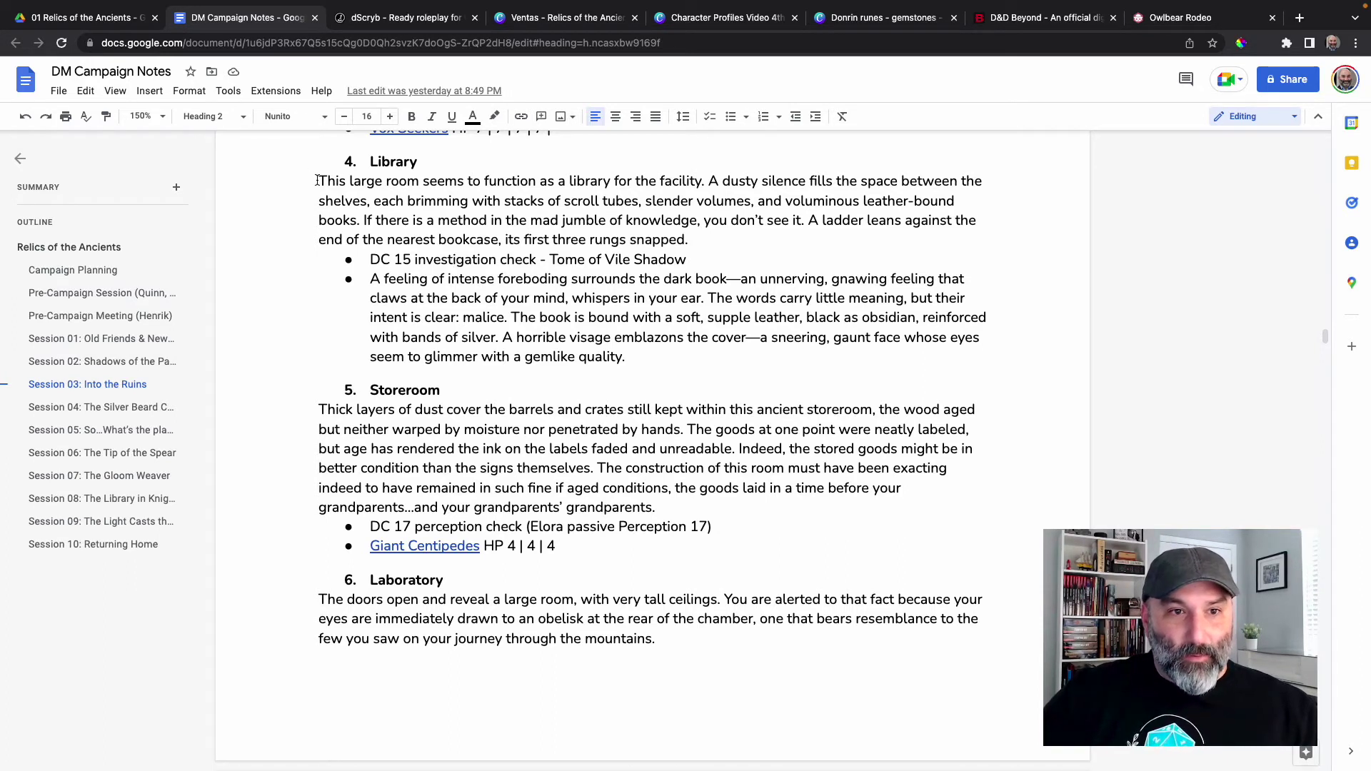
pyautogui.moveTo(317, 180); pyautogui.dragTo(916, 218)
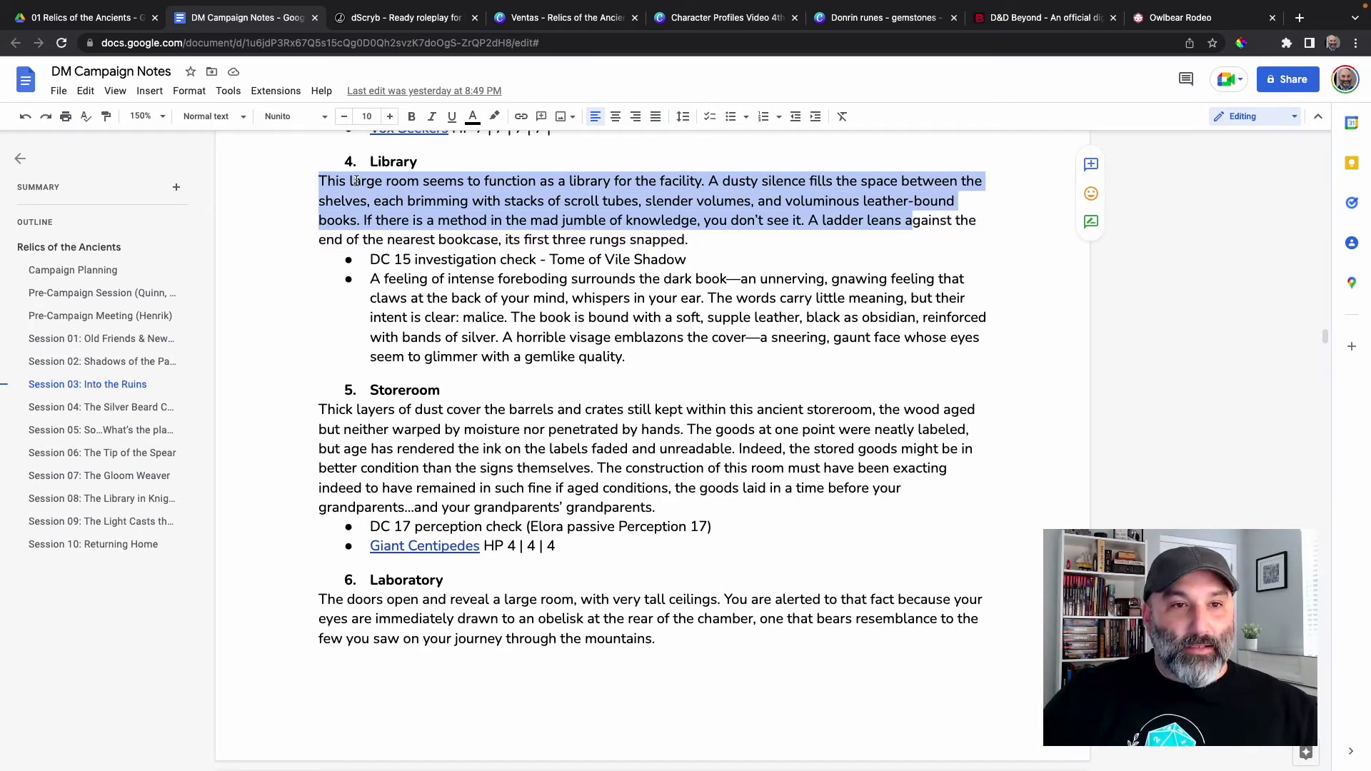
# Search dScryb for "library" and open the Library scene that begins with "A dusty silence fills the space"
pyautogui.click(391, 18)
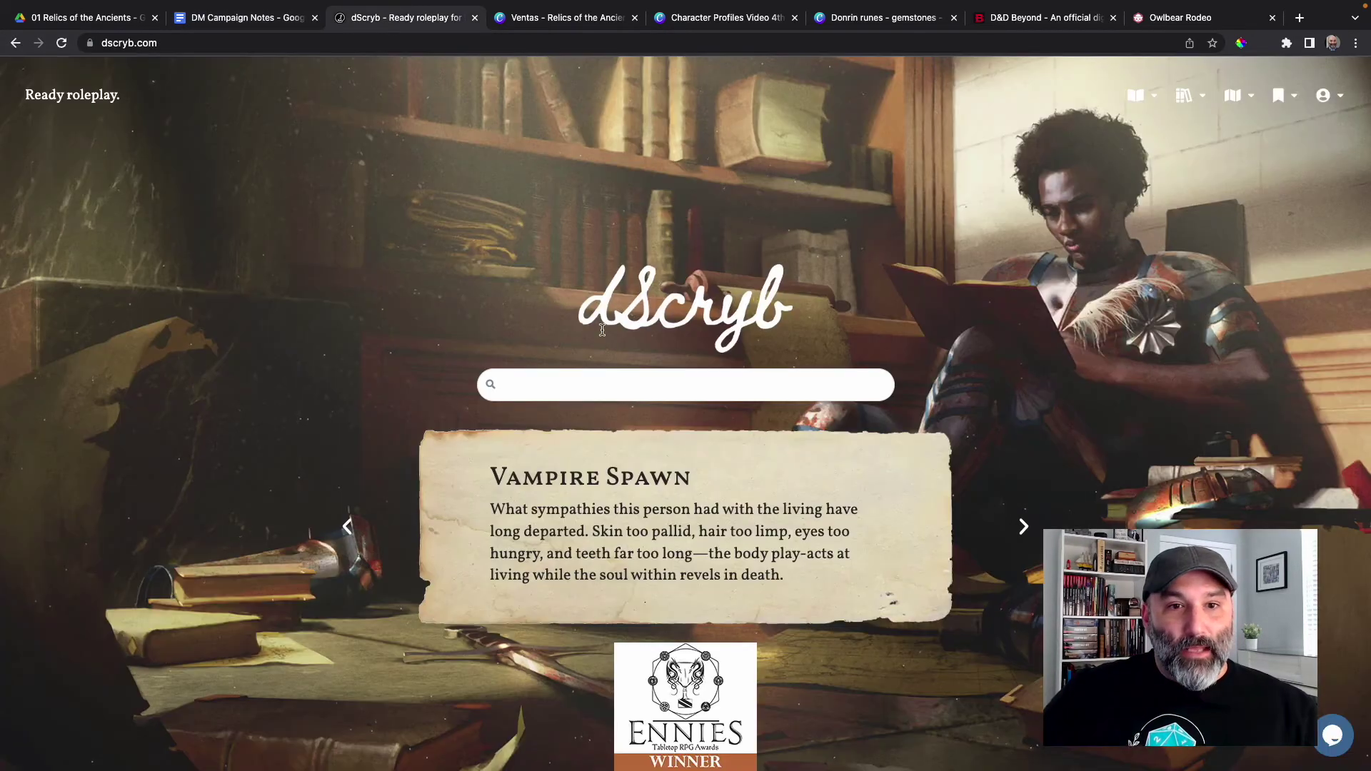
pyautogui.click(665, 389)
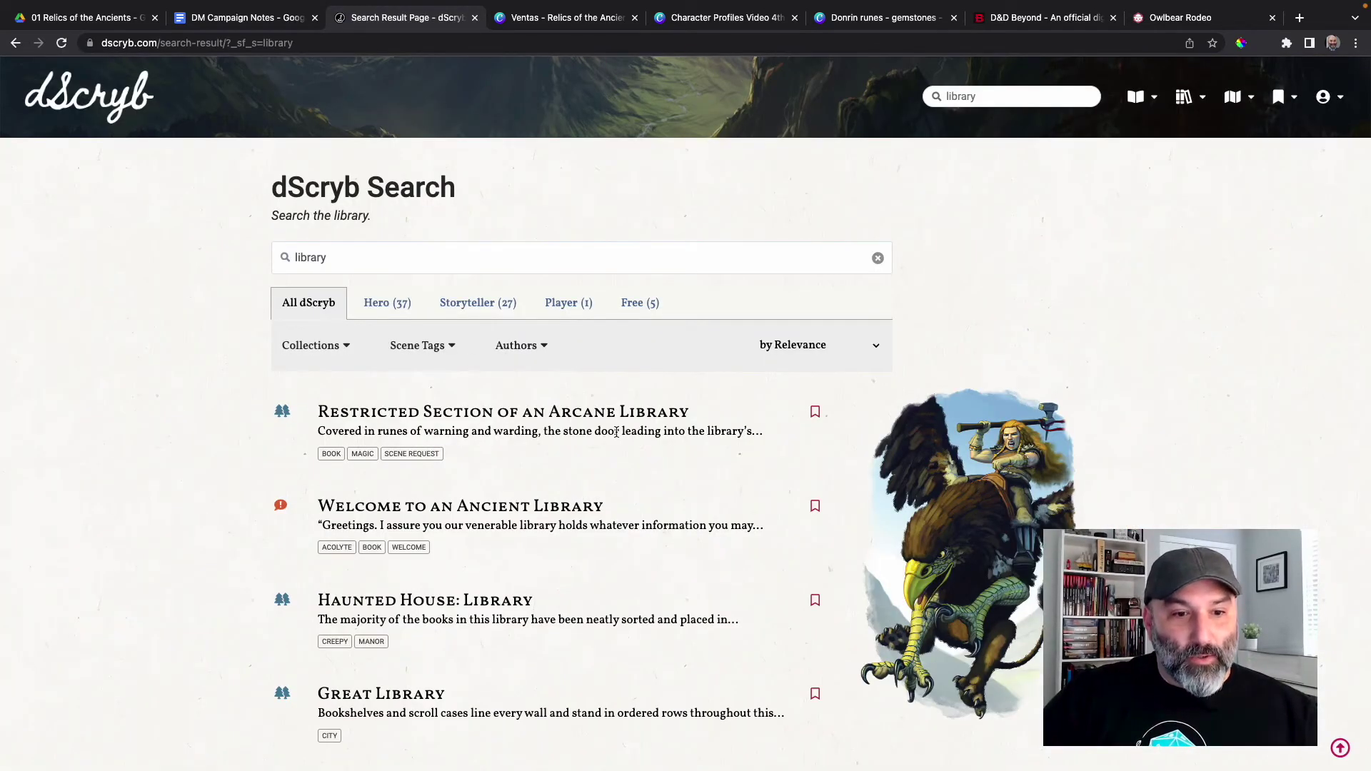
pyautogui.scroll(-5, 617, 432)
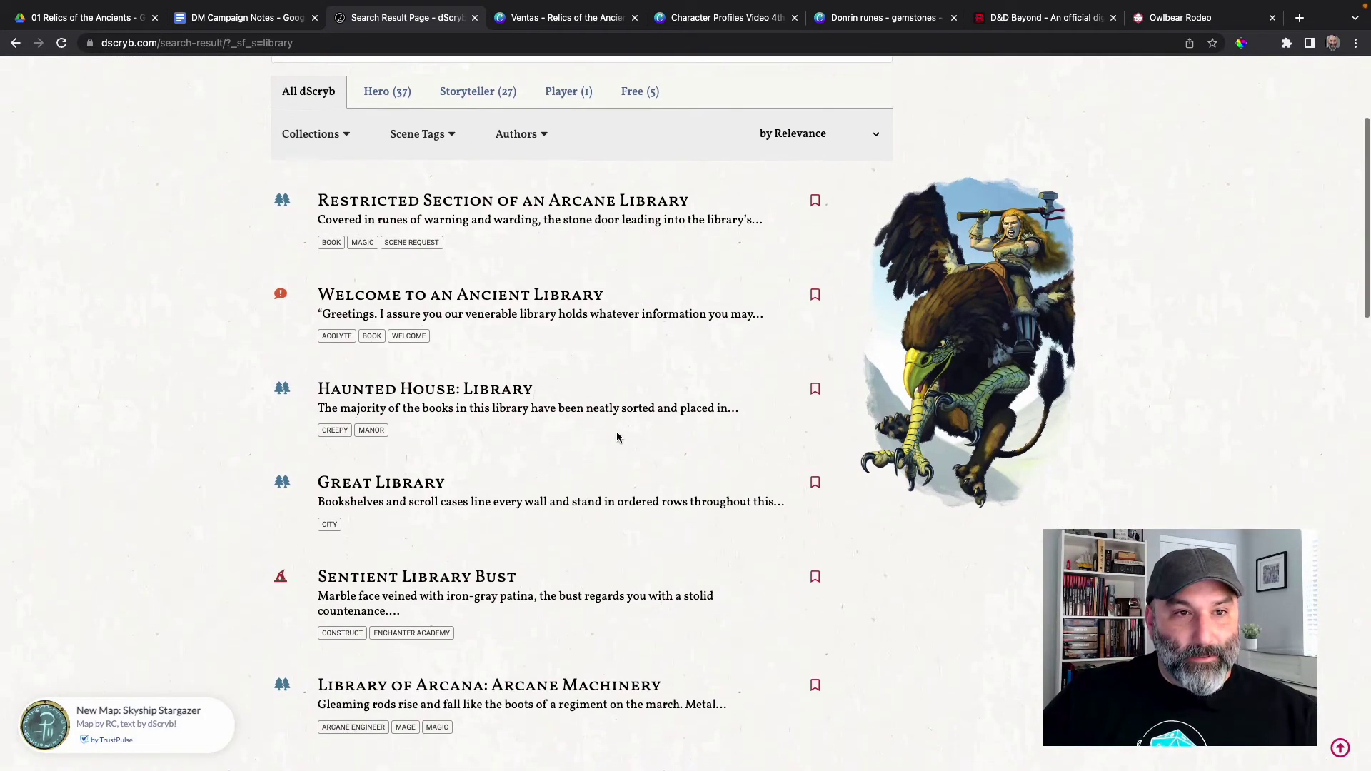
pyautogui.scroll(-5, 617, 437)
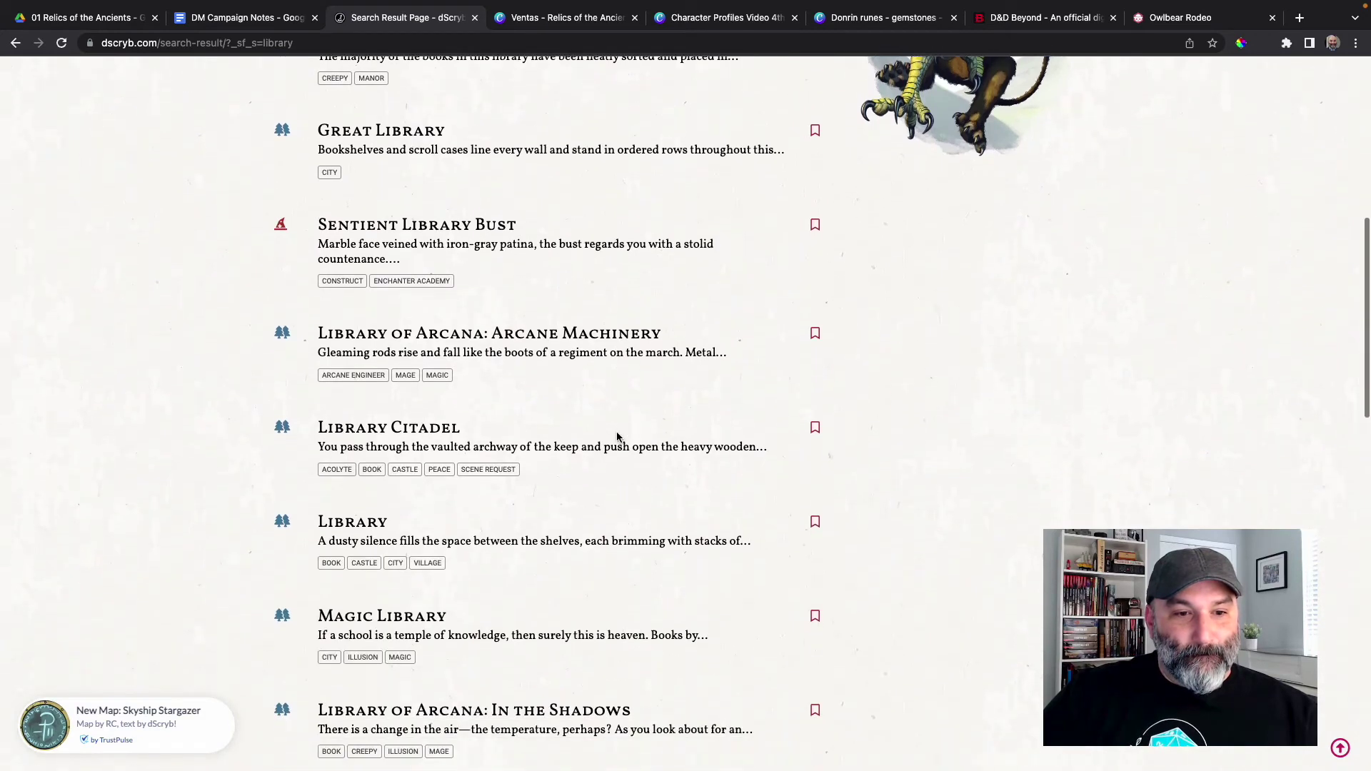
pyautogui.scroll(-1, 617, 437)
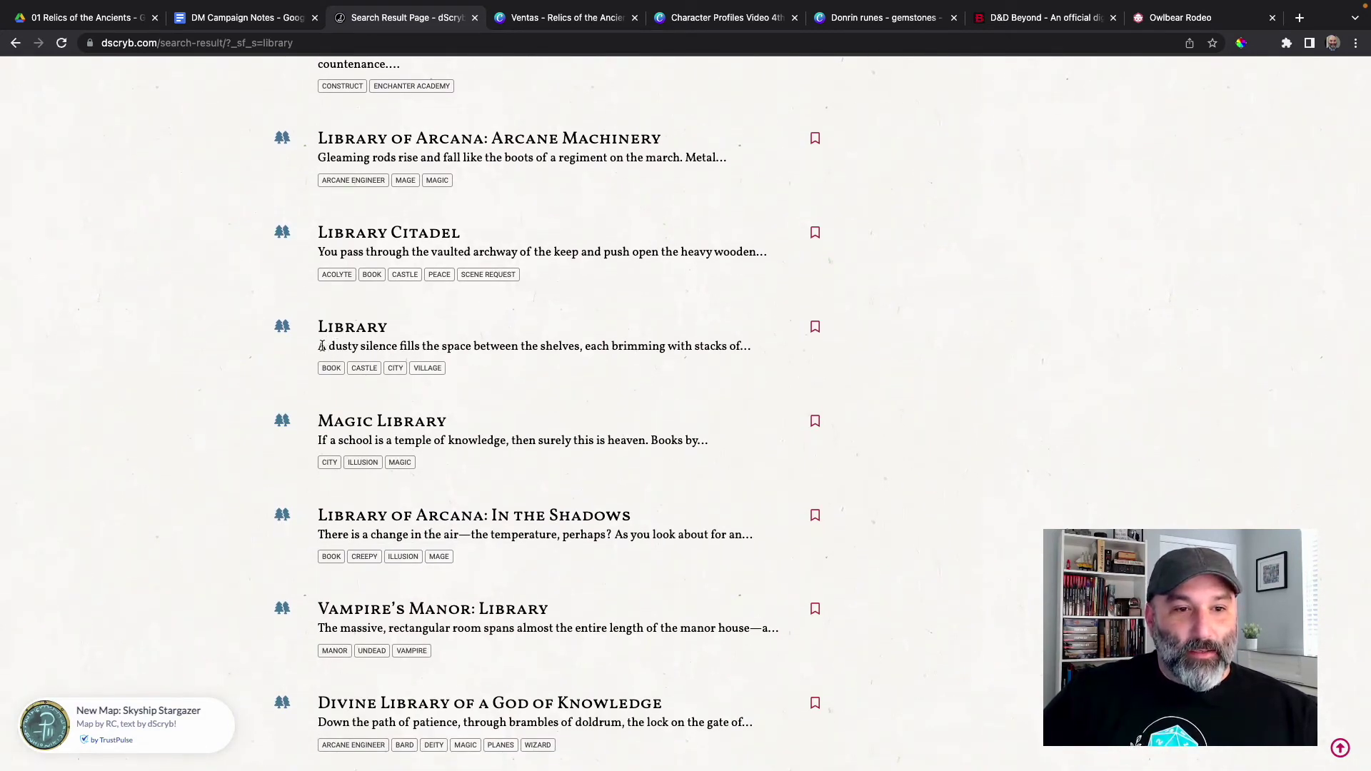
pyautogui.click(337, 329)
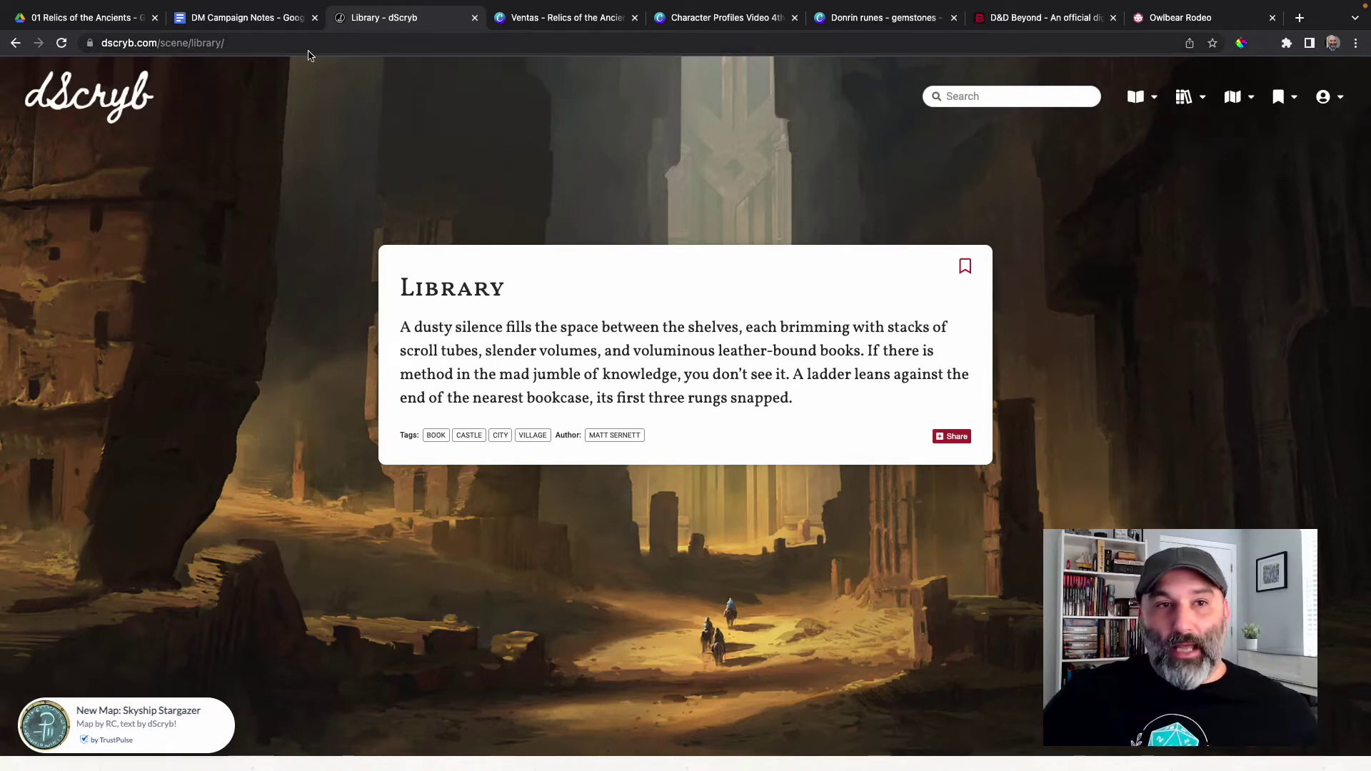
# Return to the DM Campaign Notes and show the start of the Session 03 Map Locations
pyautogui.click(257, 16)
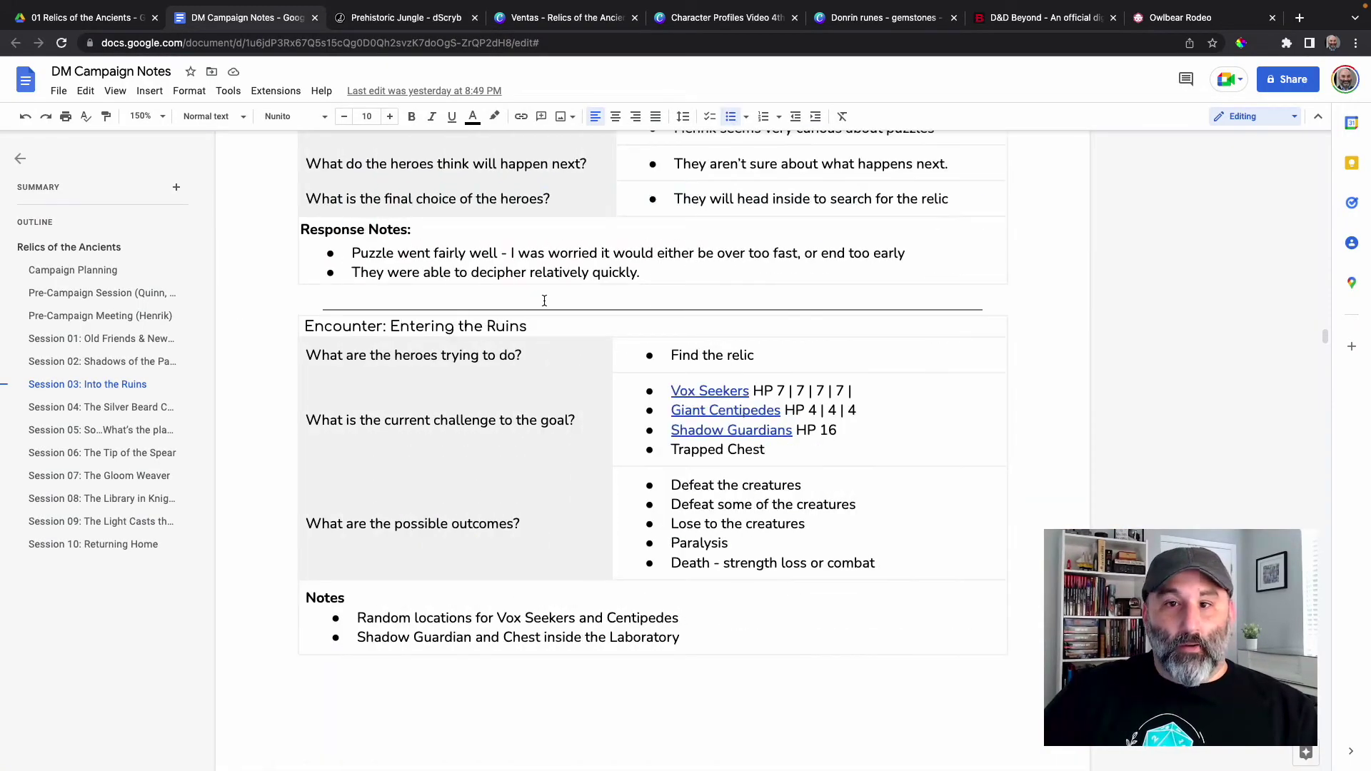
pyautogui.scroll(-8, 311, 300)
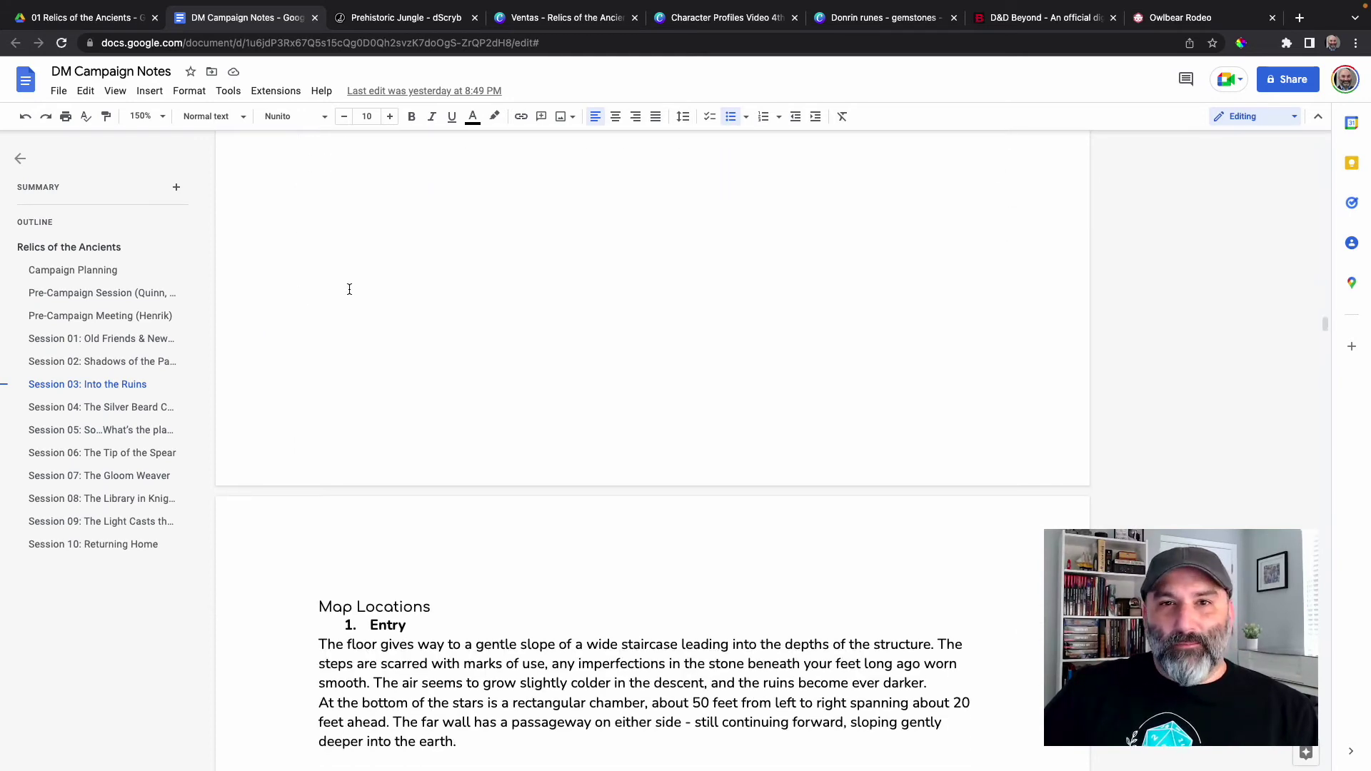
pyautogui.scroll(-2, 372, 278)
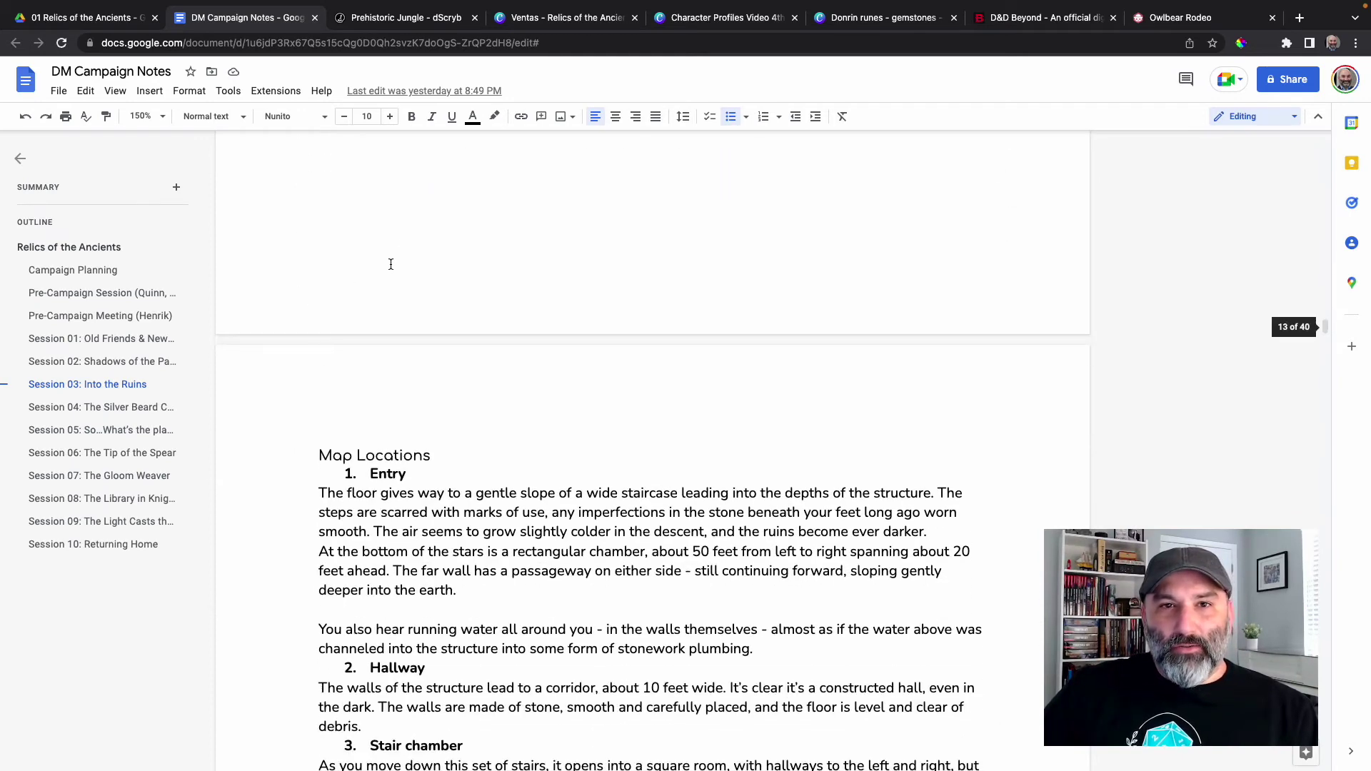
# Switch to Canva and look over the suggested design types and recent designs on its home page
pyautogui.click(547, 18)
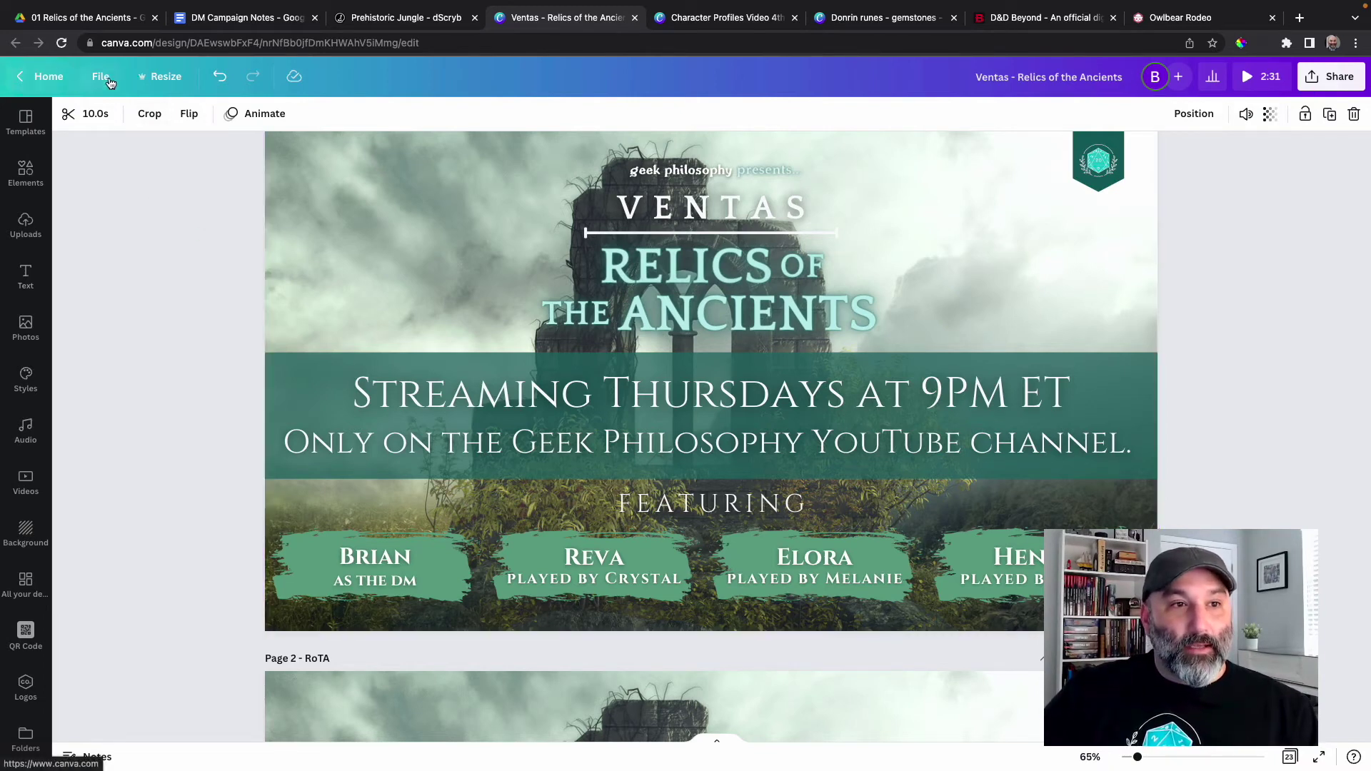
pyautogui.click(45, 76)
pyautogui.moveTo(270, 400)
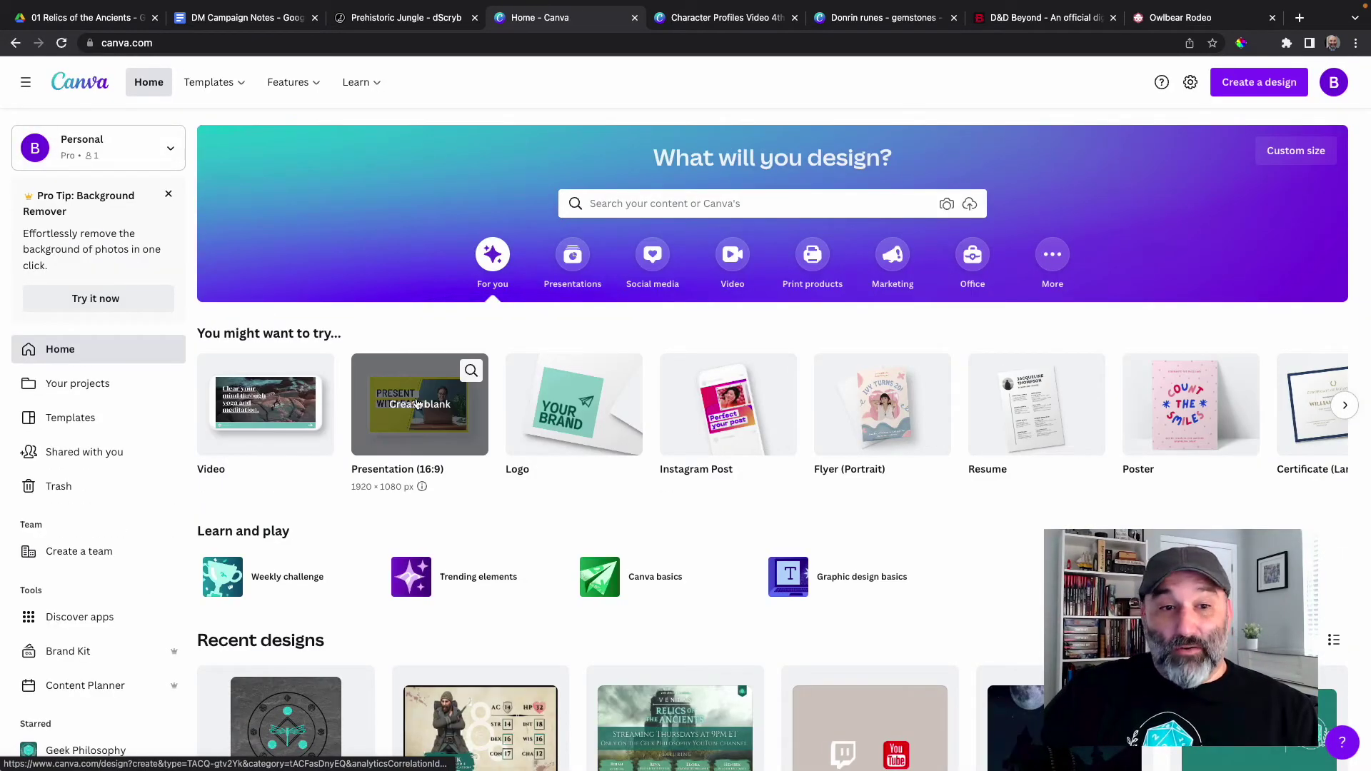
pyautogui.moveTo(530, 404)
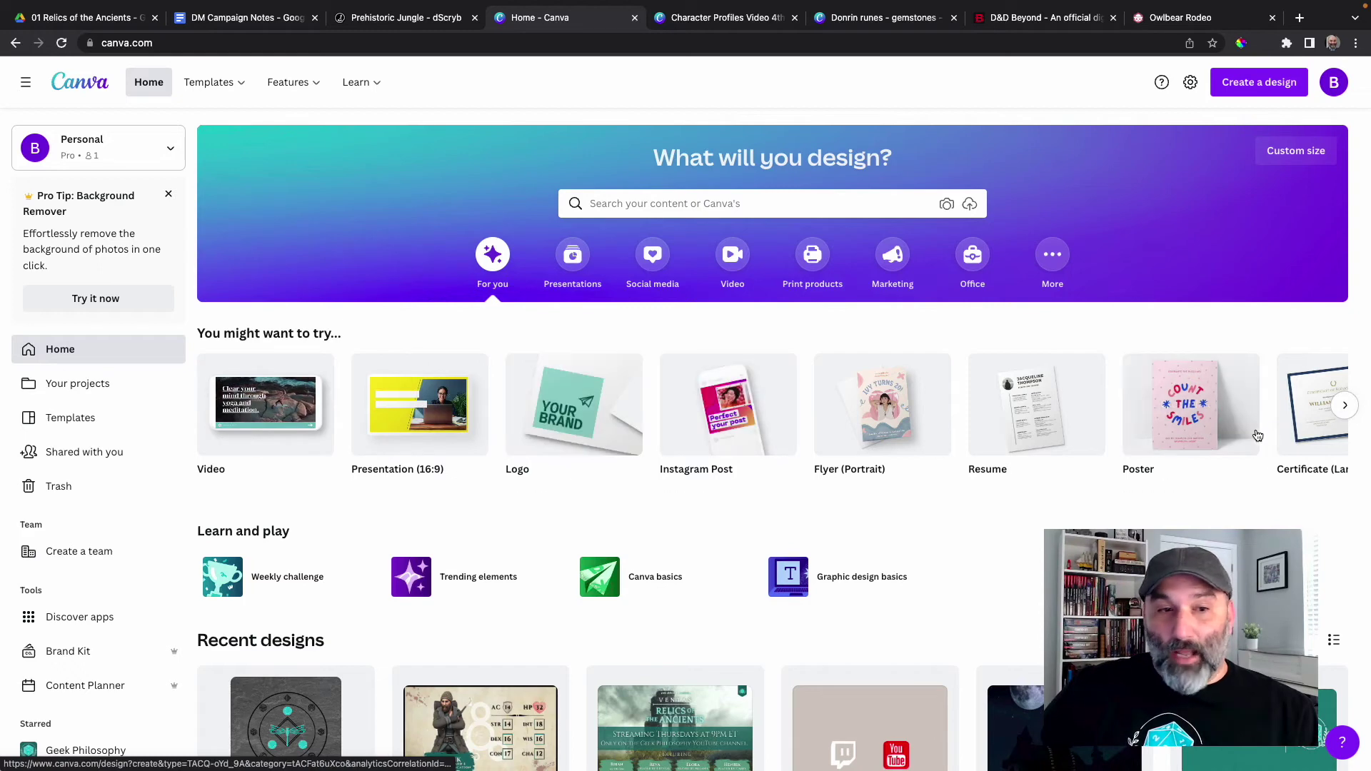
pyautogui.scroll(-3, 557, 371)
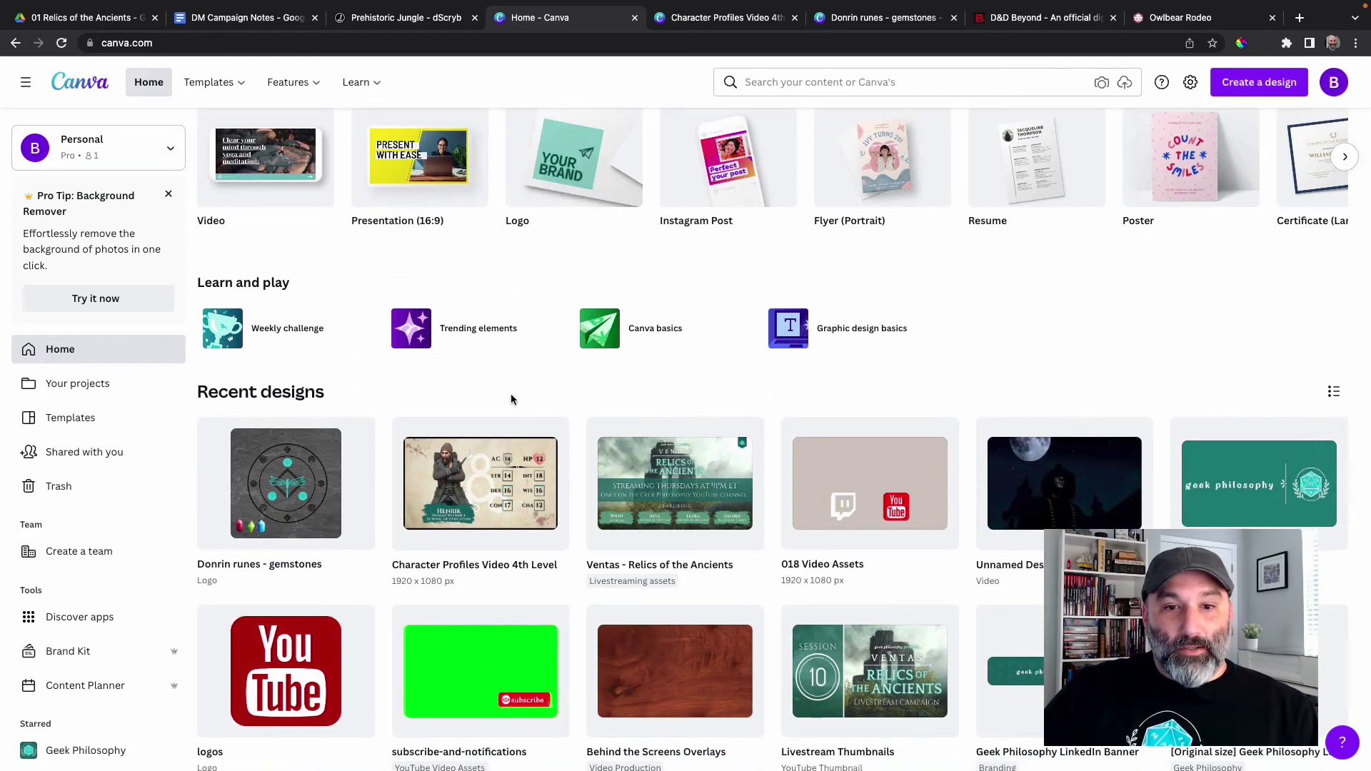
# Open the recent Ventas - Relics of the Ancients design and view its second page, RoTA
pyautogui.click(645, 488)
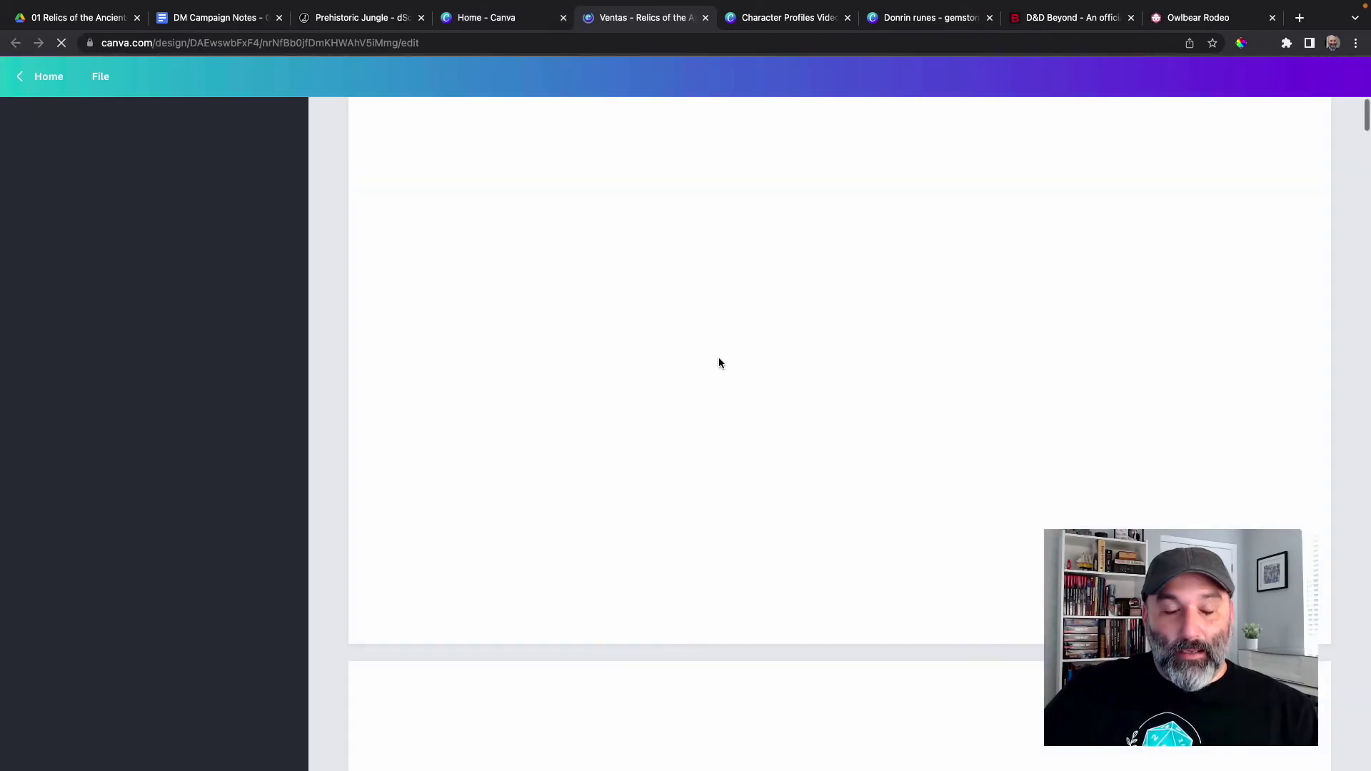
pyautogui.scroll(-7, 538, 263)
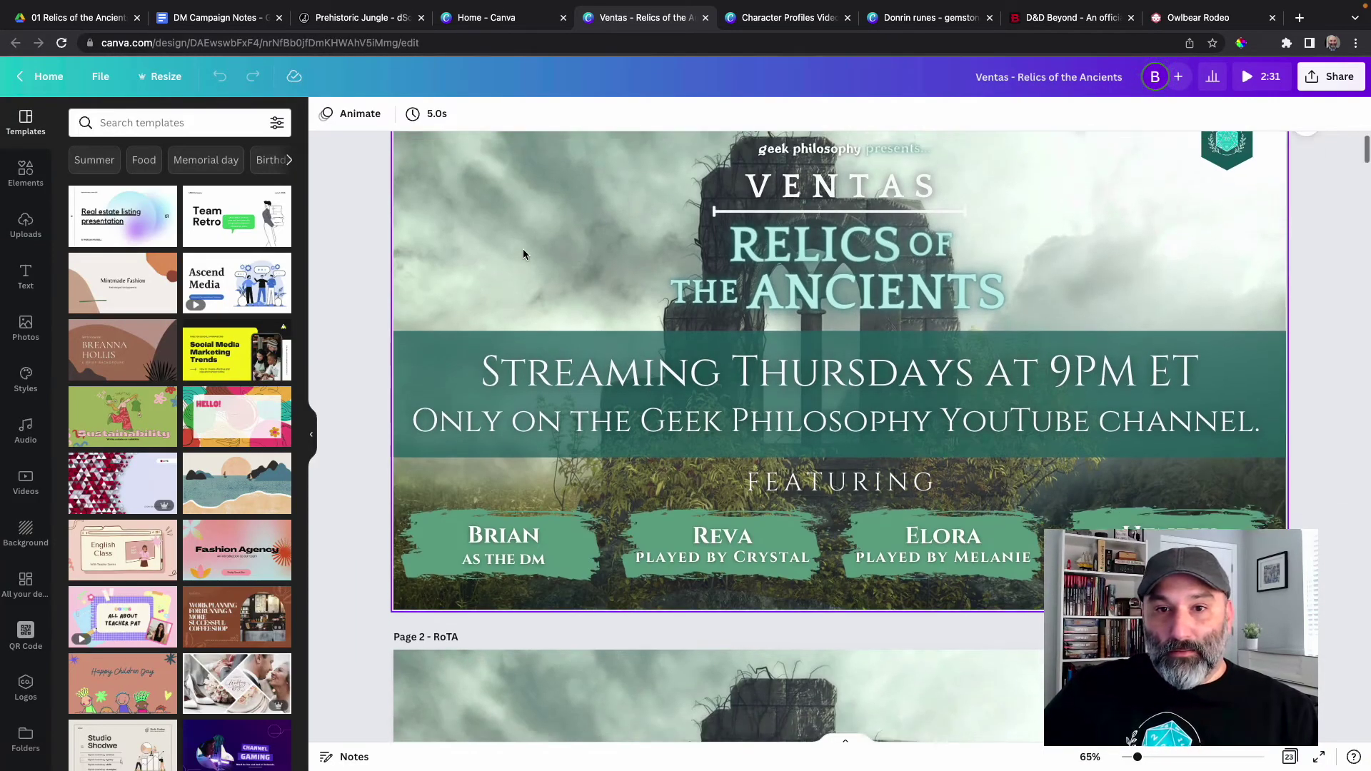
pyautogui.scroll(-2, 523, 253)
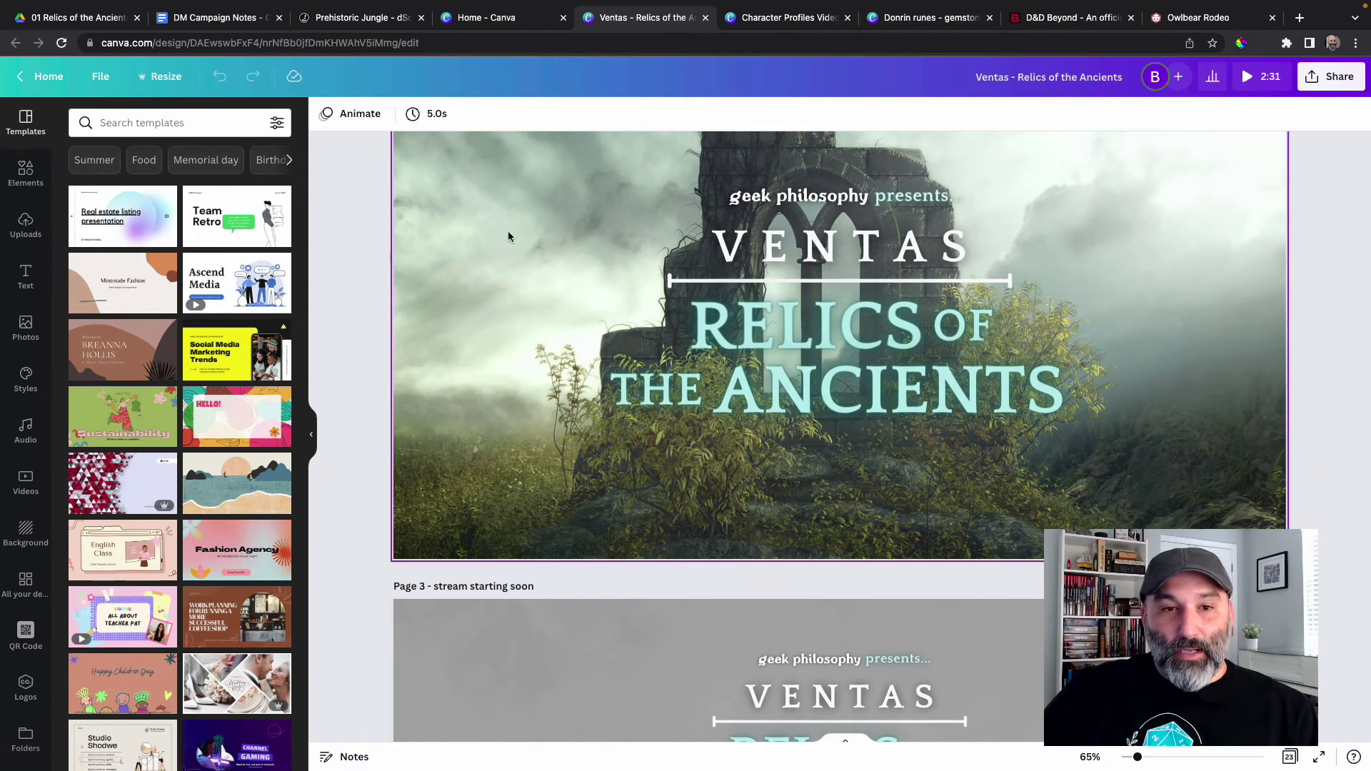
# Search Canva's photos for "ruins" and browse the images as background options
pyautogui.click(25, 329)
pyautogui.click(142, 126)
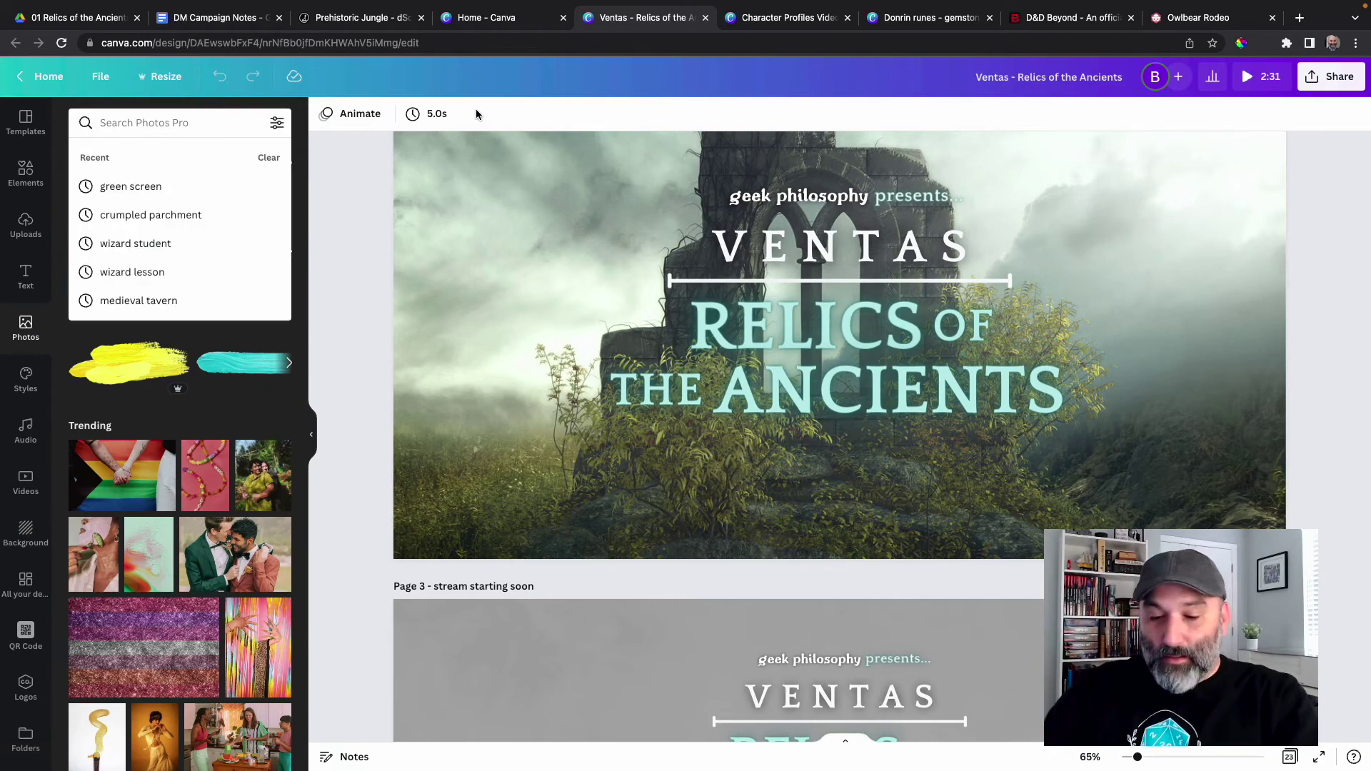
pyautogui.write('ruins')
pyautogui.press('Return')
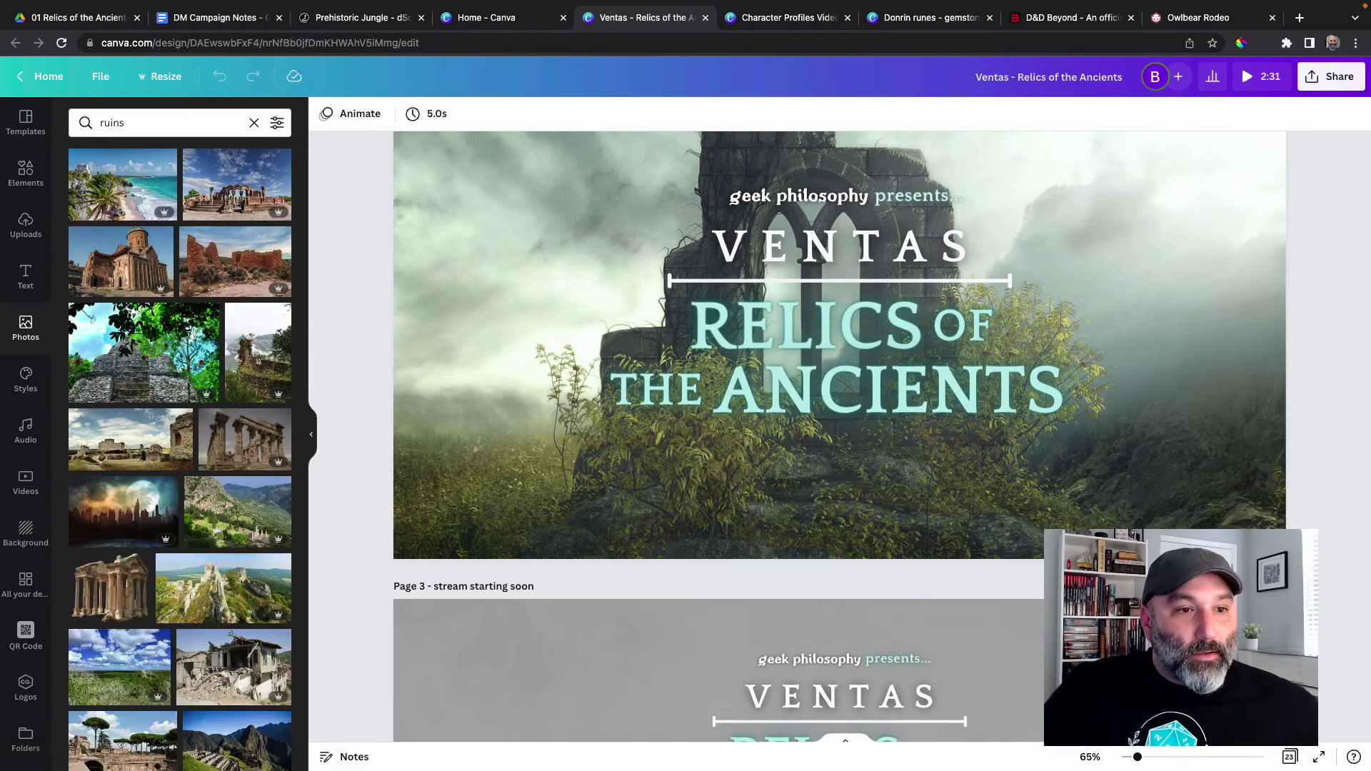
pyautogui.scroll(-10, 168, 345)
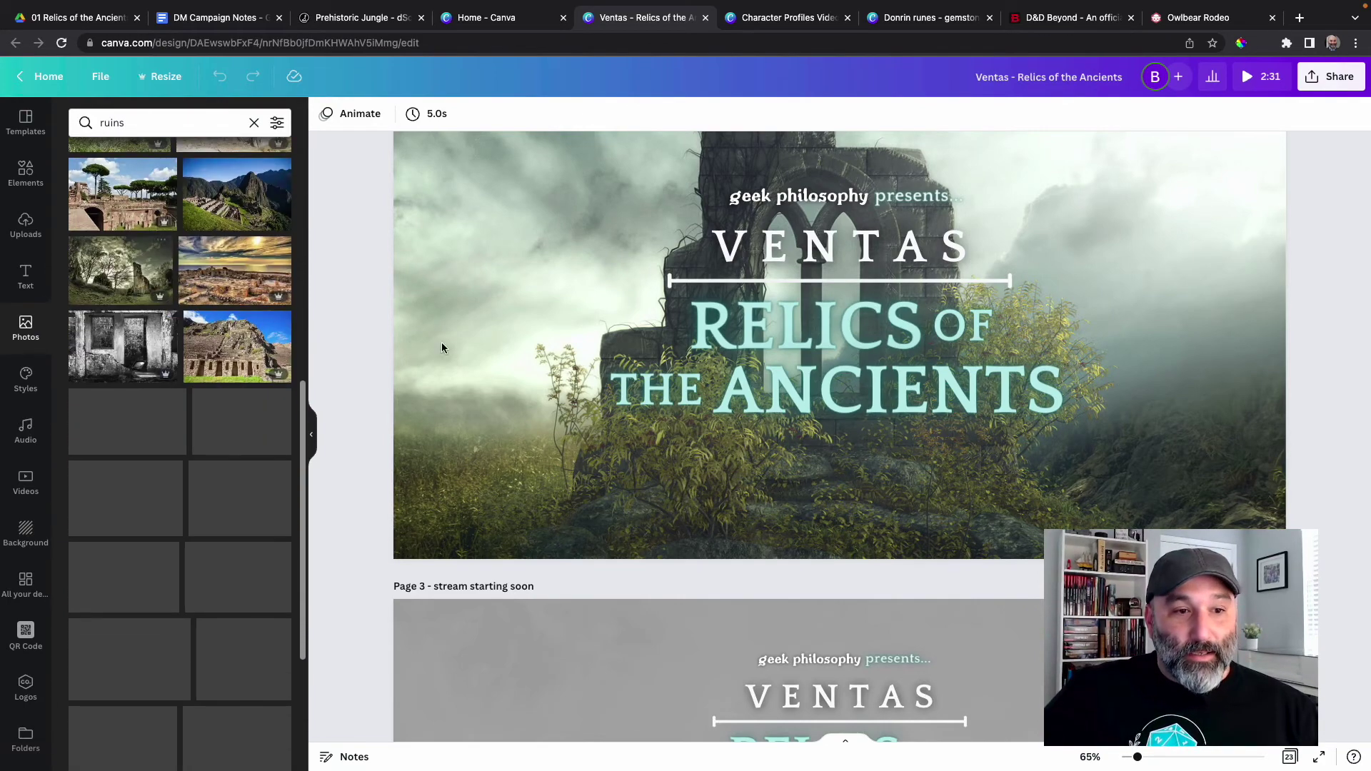
# Browse more ruins photos and look through the Ventas design's pages, from stream starting soon to the green-screen layout on page 8
pyautogui.scroll(-8, 237, 367)
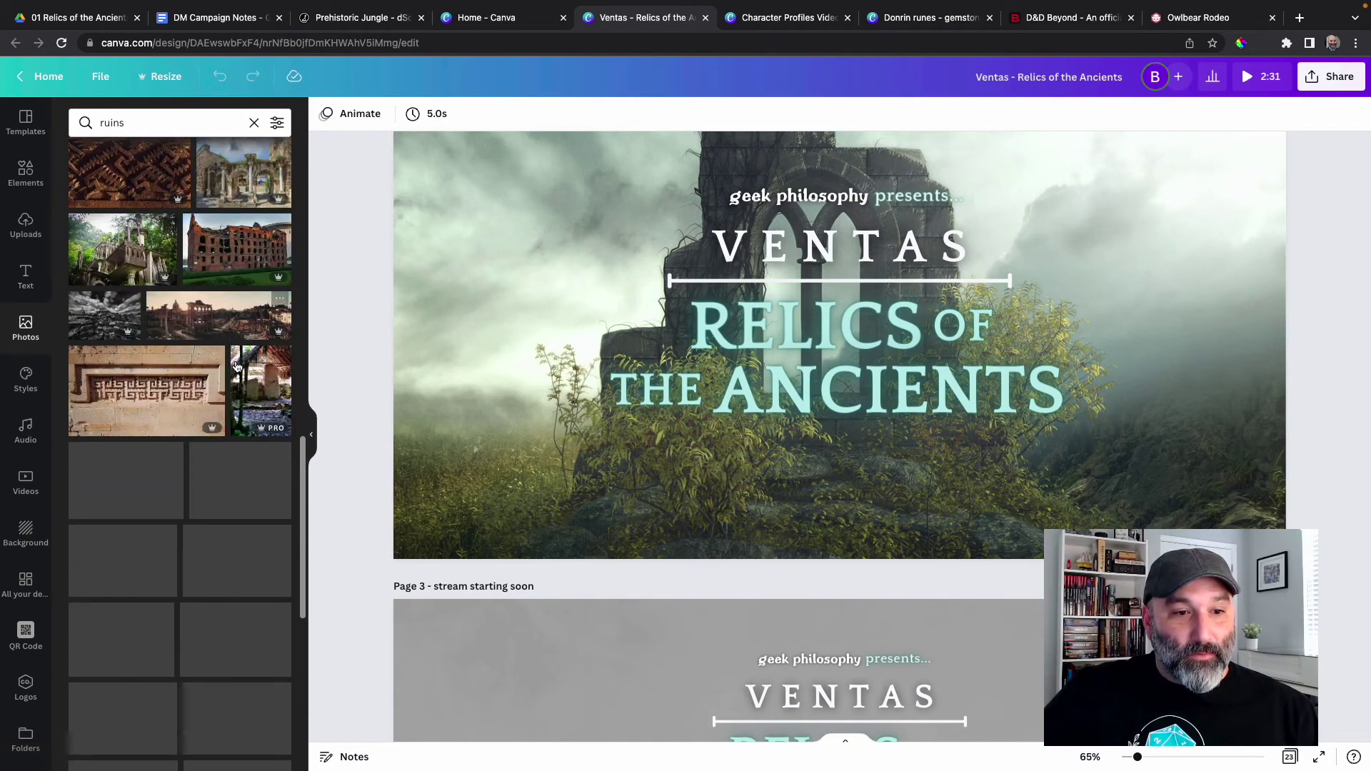
pyautogui.scroll(-5, 633, 389)
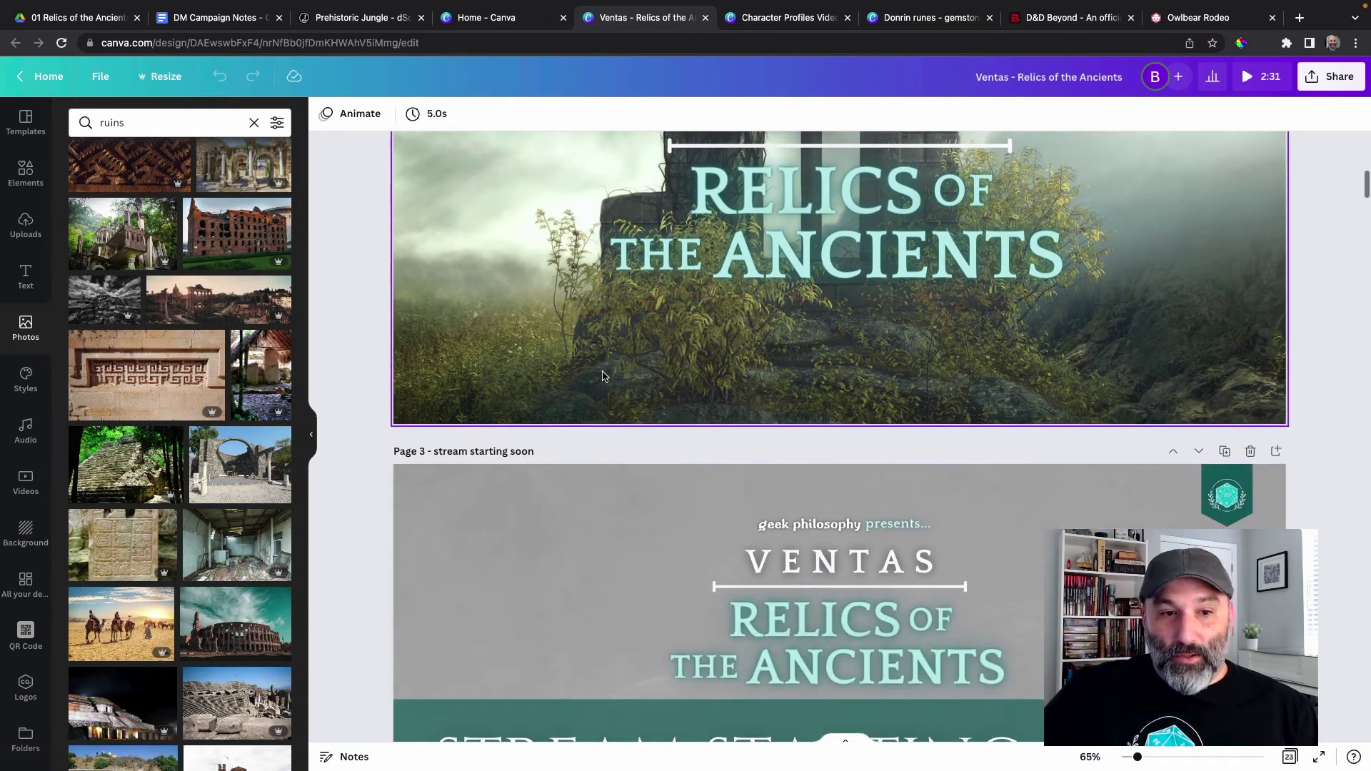
pyautogui.scroll(-15, 634, 394)
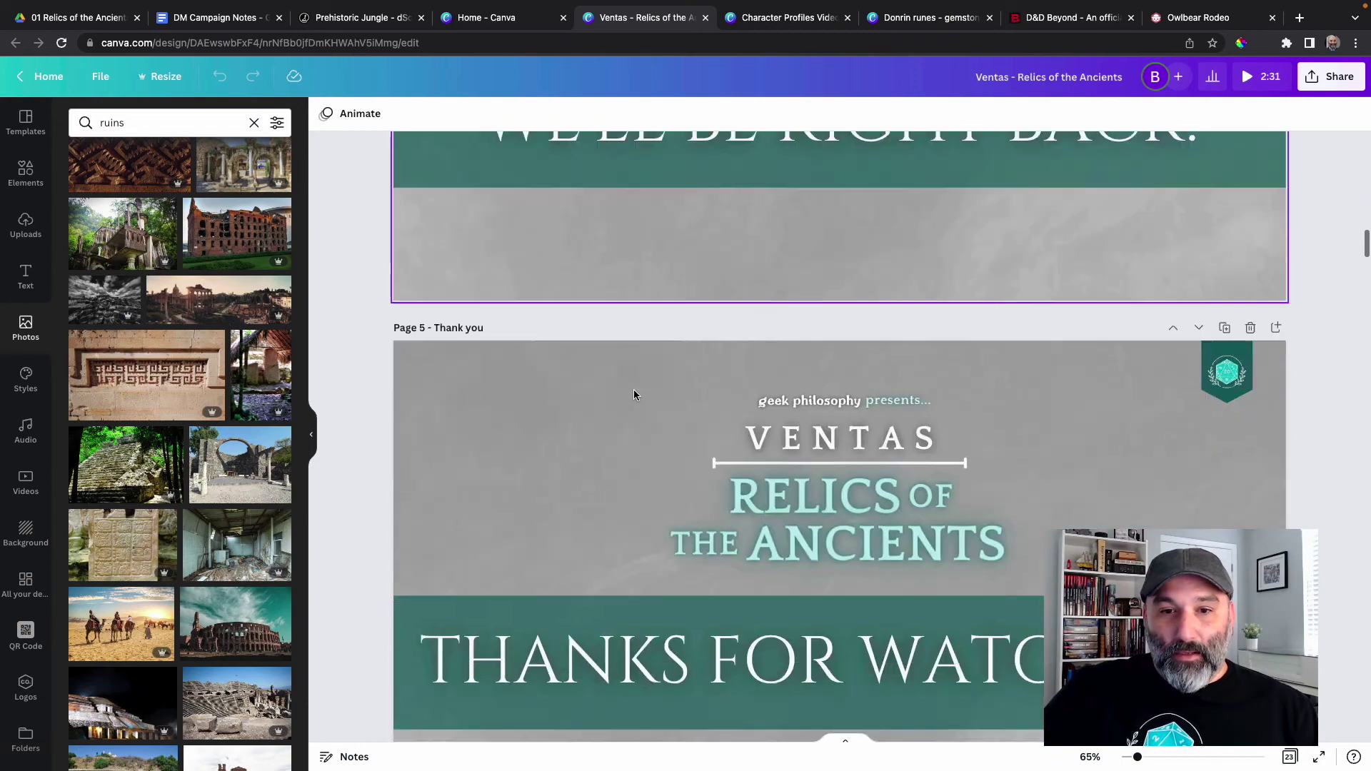
pyautogui.scroll(-3, 635, 394)
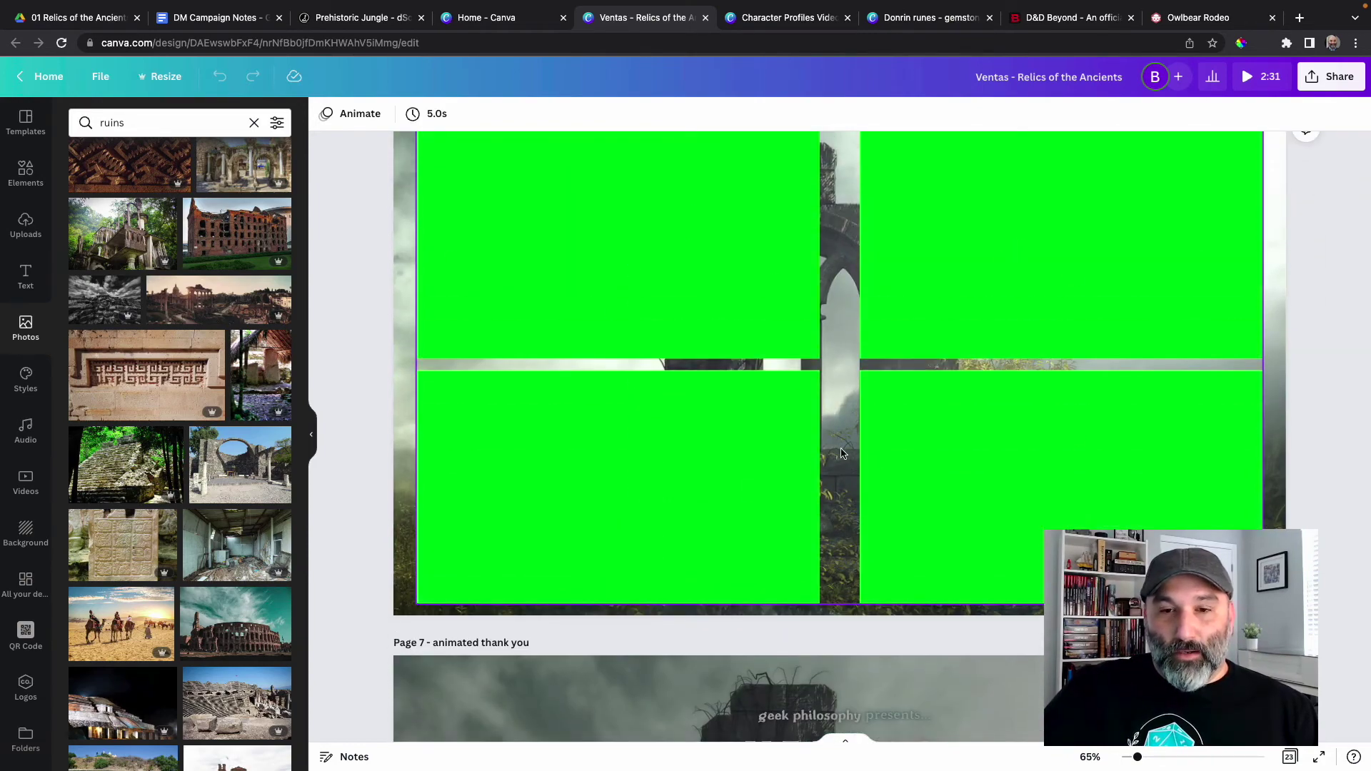
pyautogui.scroll(-8, 841, 453)
pyautogui.scroll(1, 620, 502)
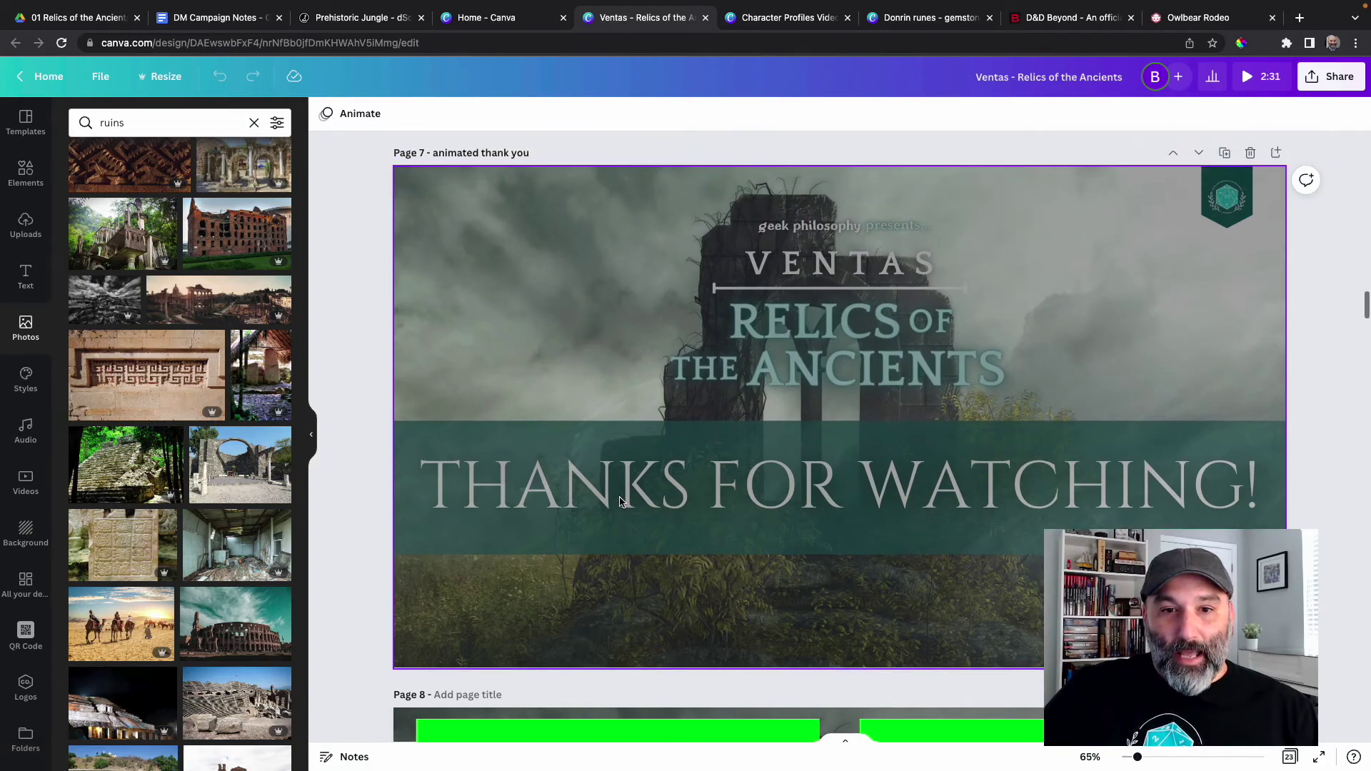
pyautogui.scroll(-5, 791, 455)
# Switch to the Character Profiles Video 4th Level design and look through its three character pages
pyautogui.moveTo(758, 11)
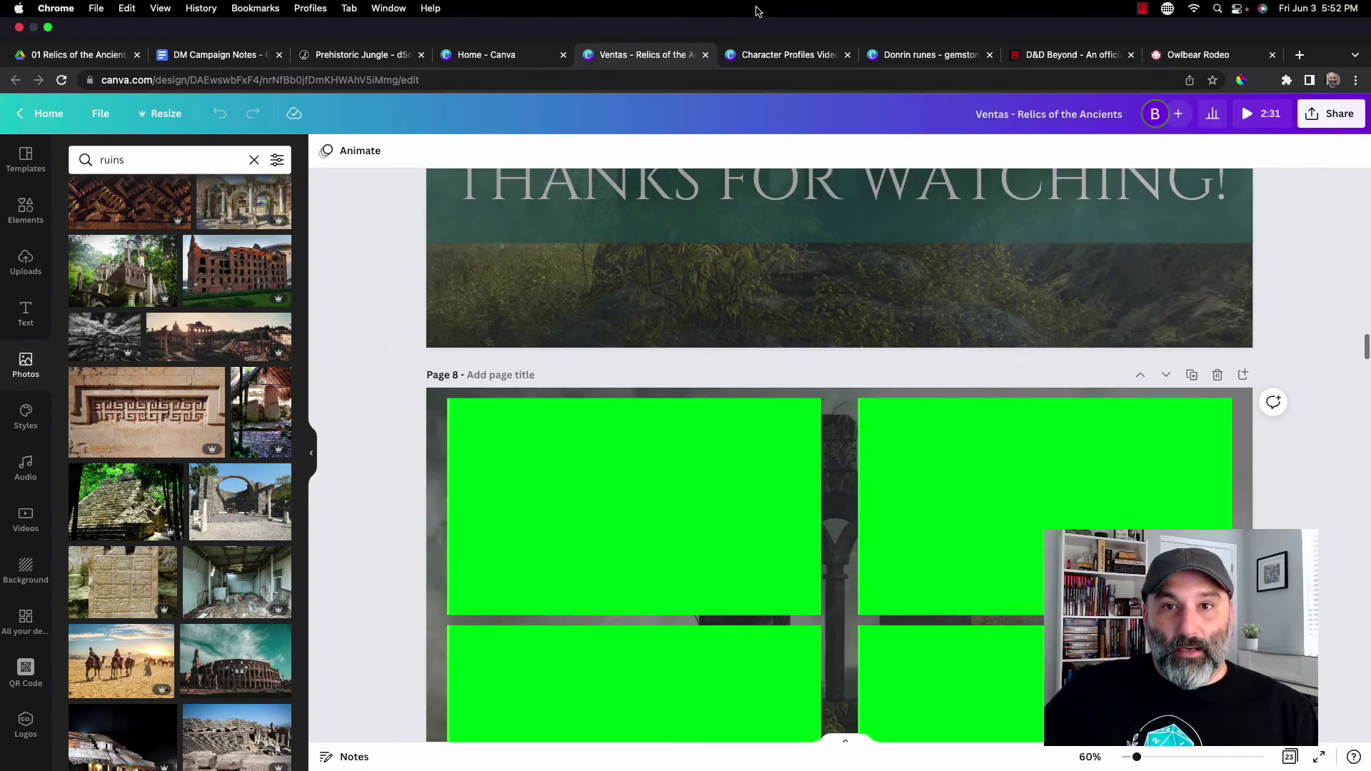
pyautogui.click(760, 54)
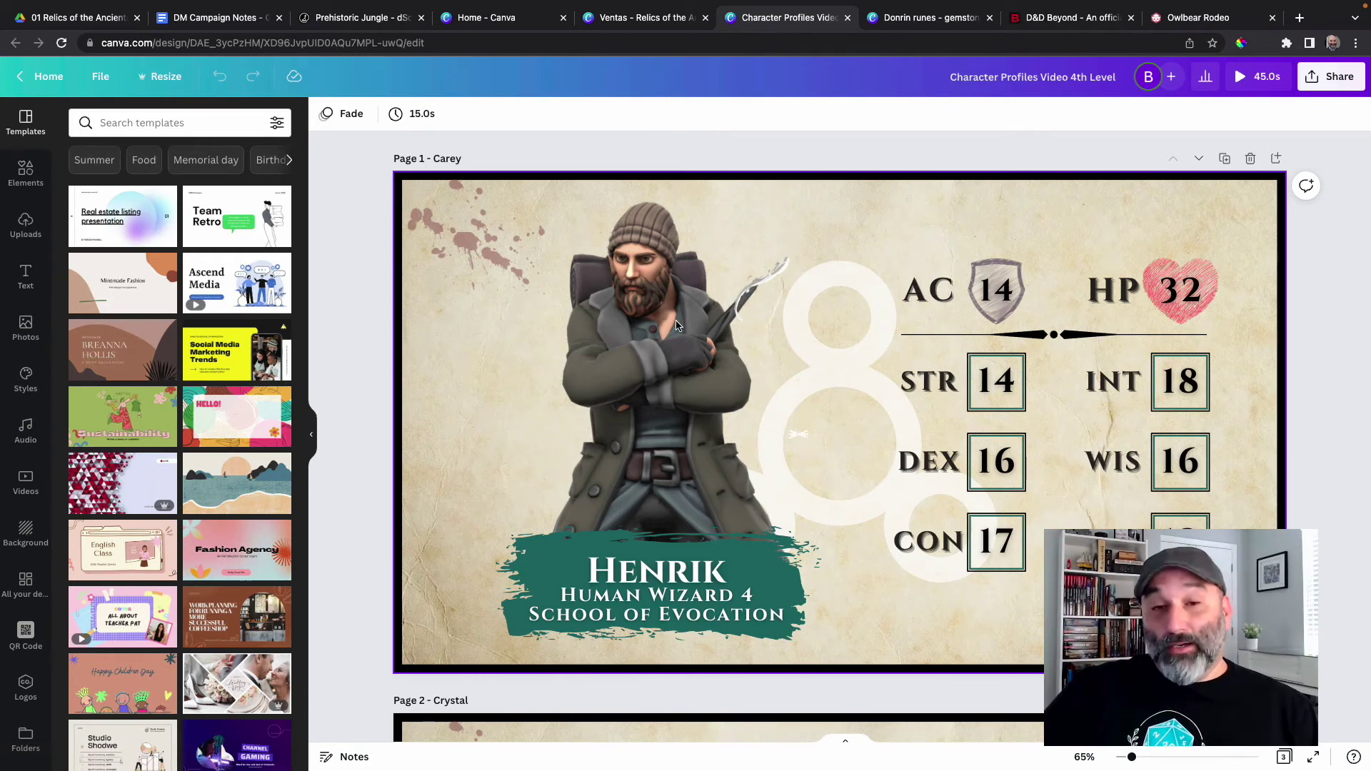
pyautogui.scroll(-2, 678, 326)
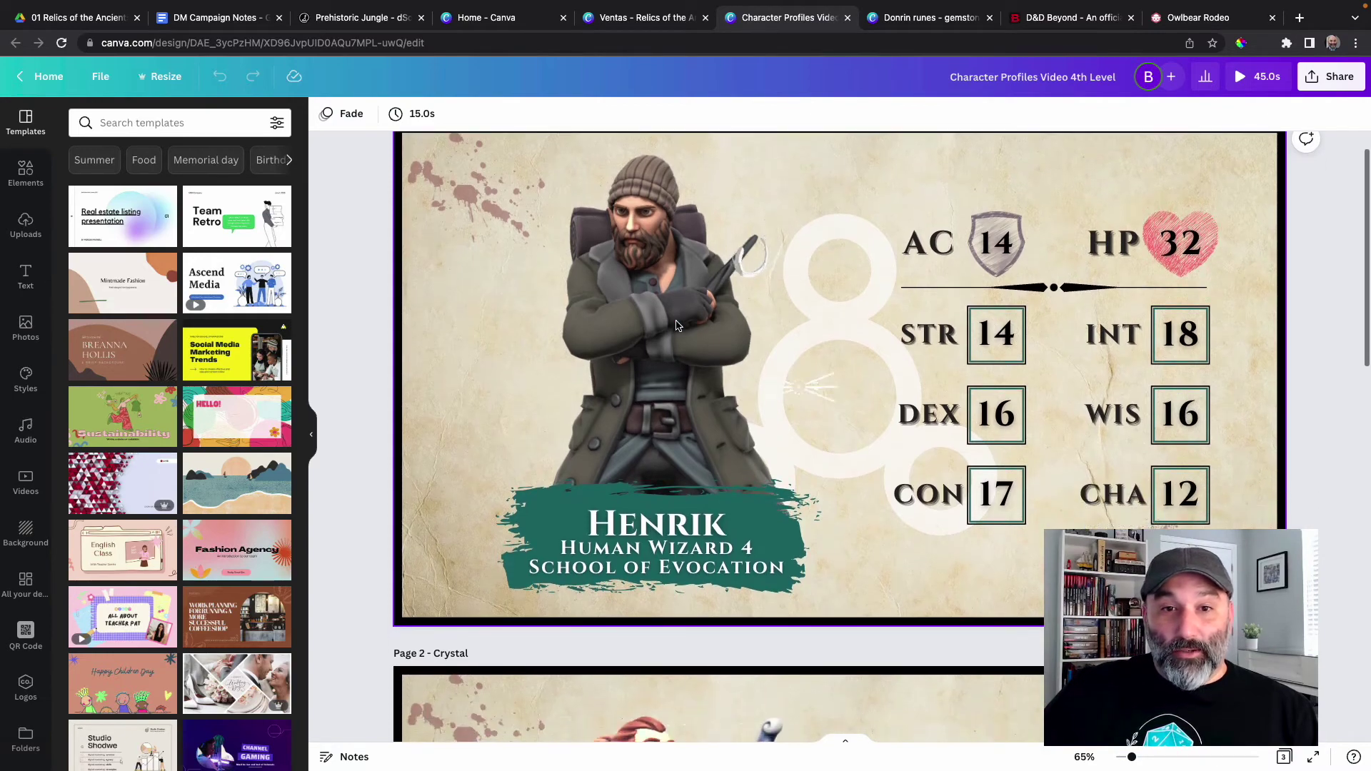
pyautogui.scroll(-6, 677, 326)
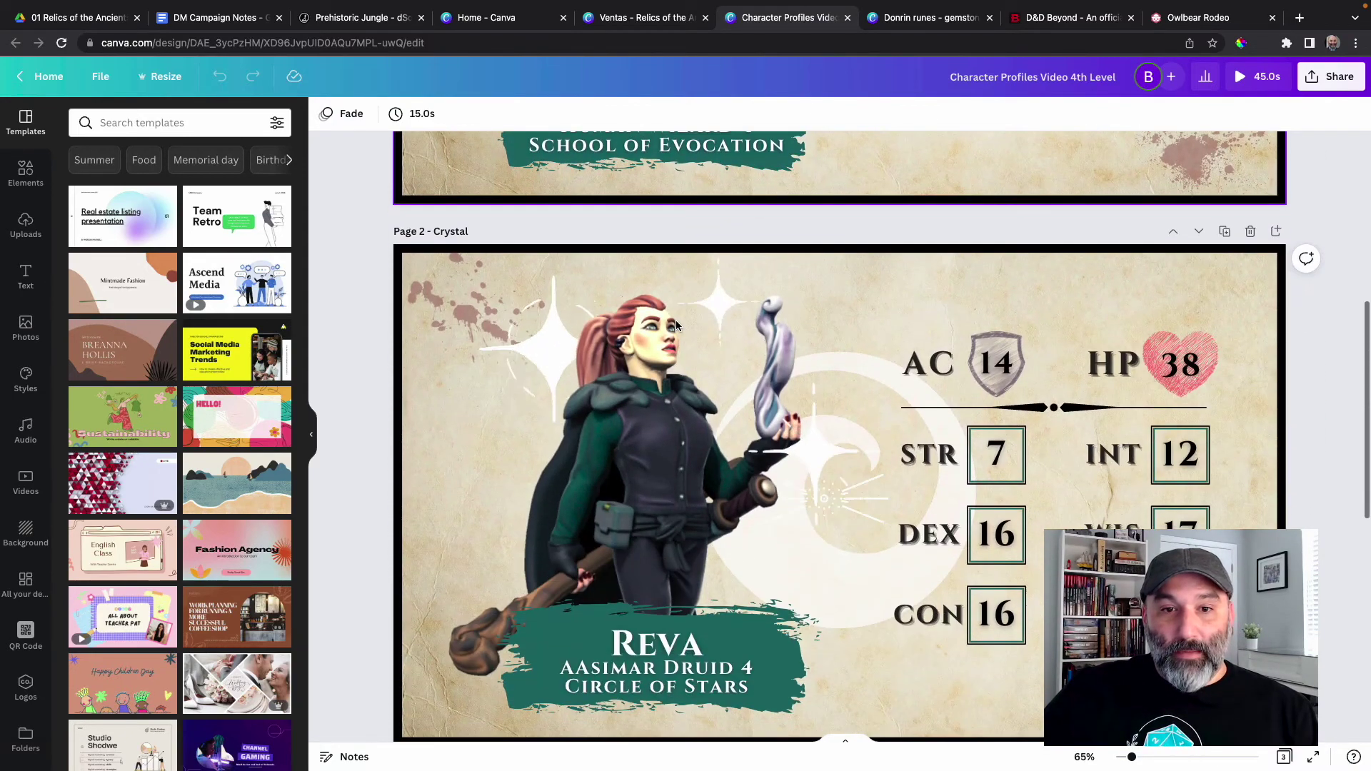
pyautogui.scroll(-2, 676, 325)
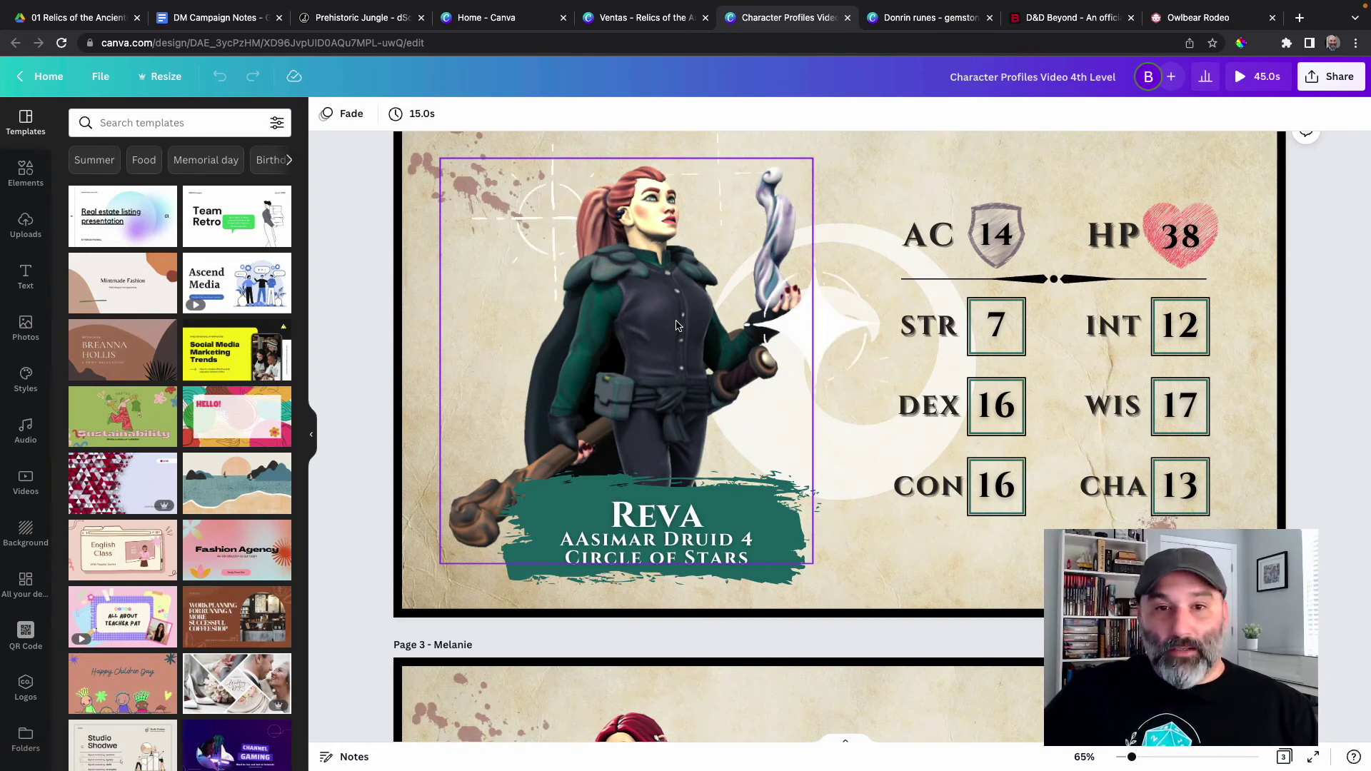
pyautogui.scroll(-4, 676, 326)
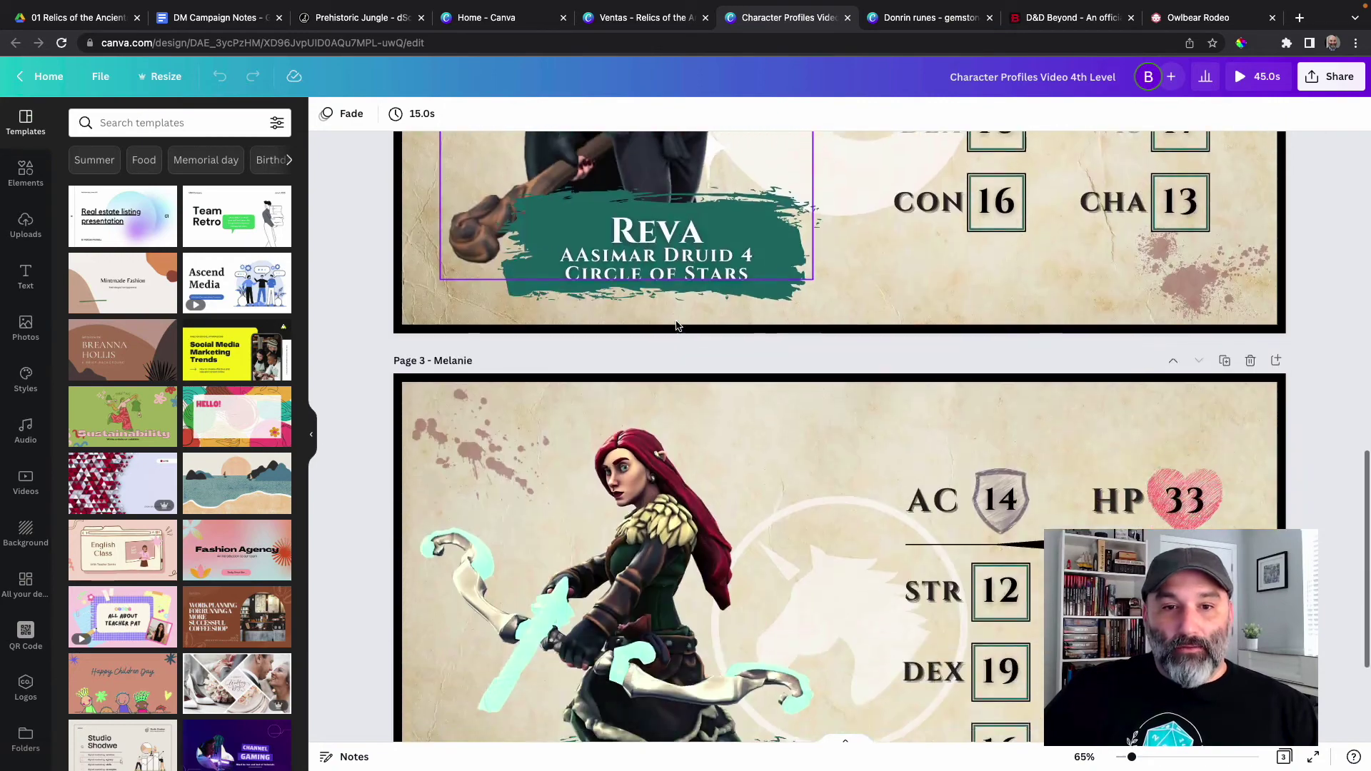
pyautogui.scroll(-3, 676, 325)
pyautogui.scroll(6, 676, 325)
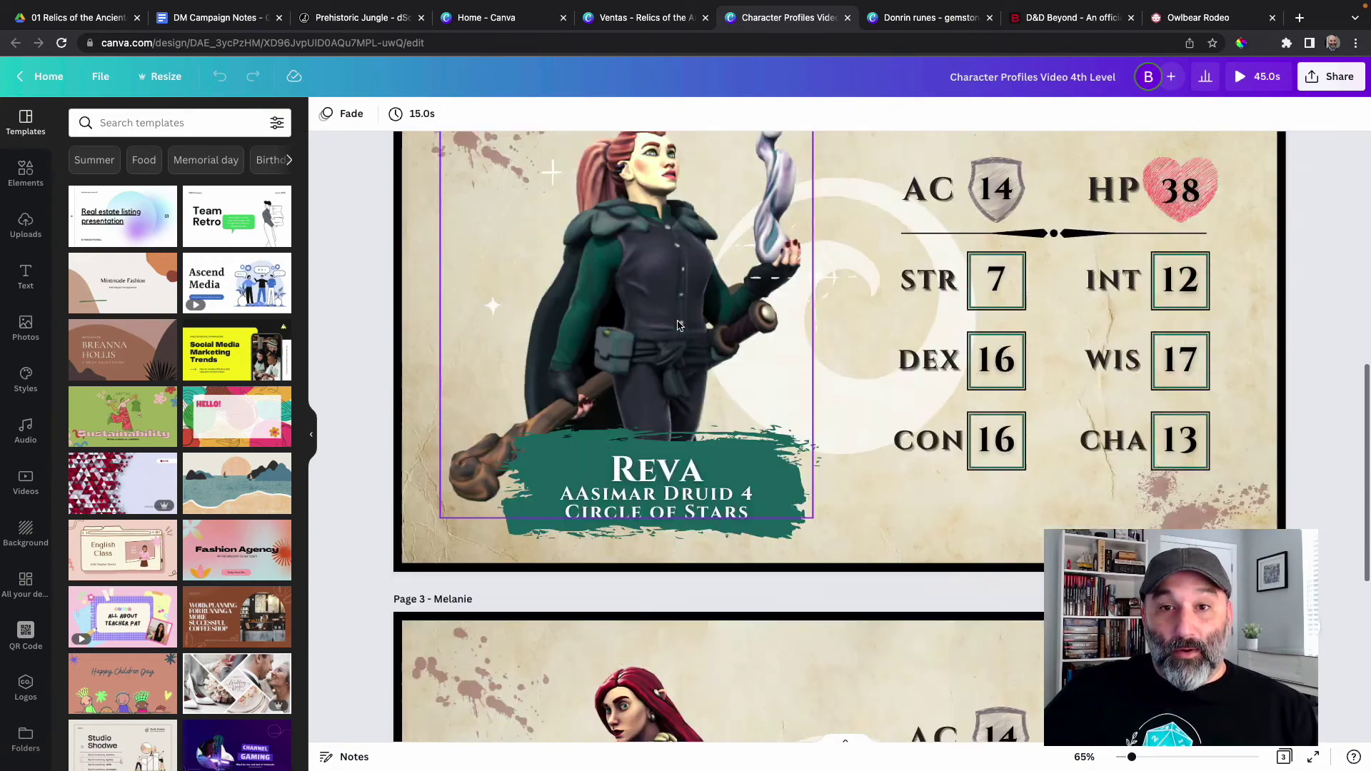
pyautogui.scroll(9, 678, 326)
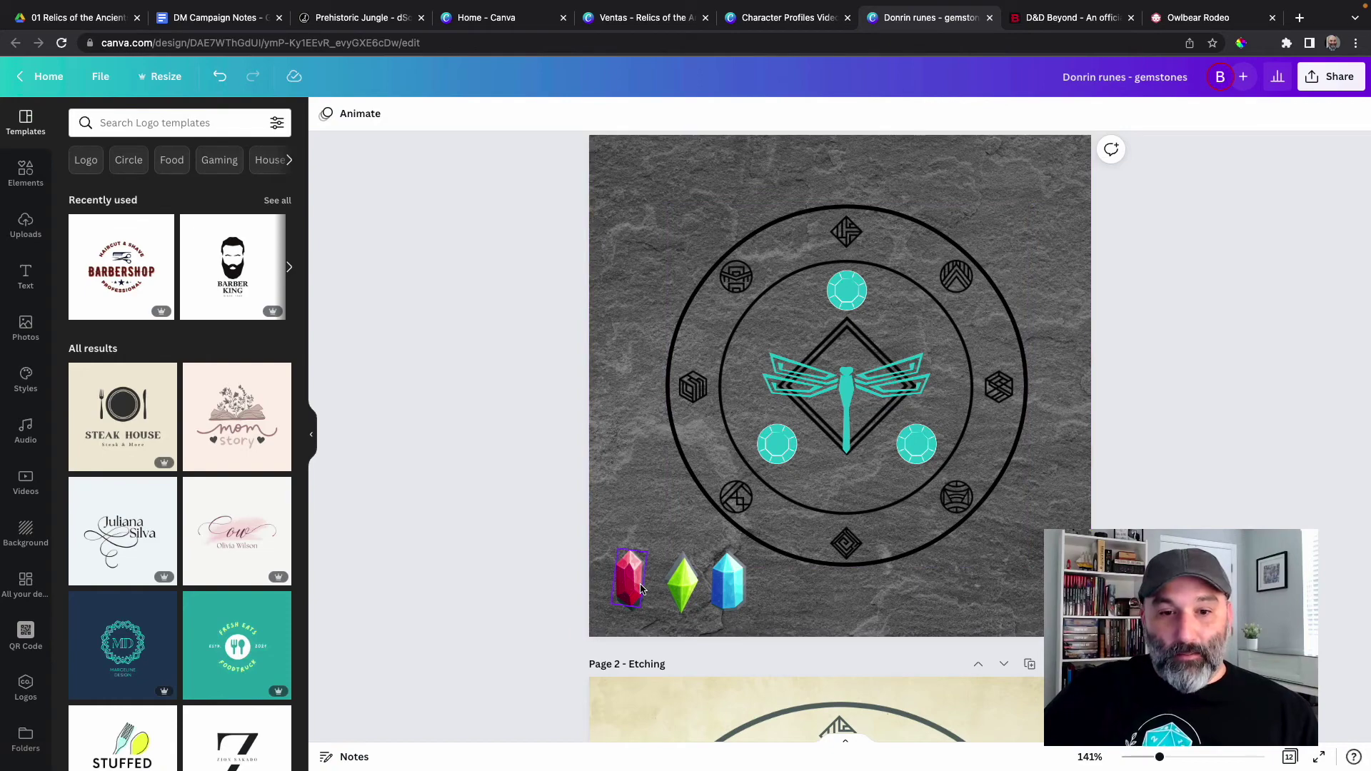
# In the Donrin runes - gemstones design, search the elements for "ruby" and show only graphics
pyautogui.click(26, 175)
pyautogui.click(166, 120)
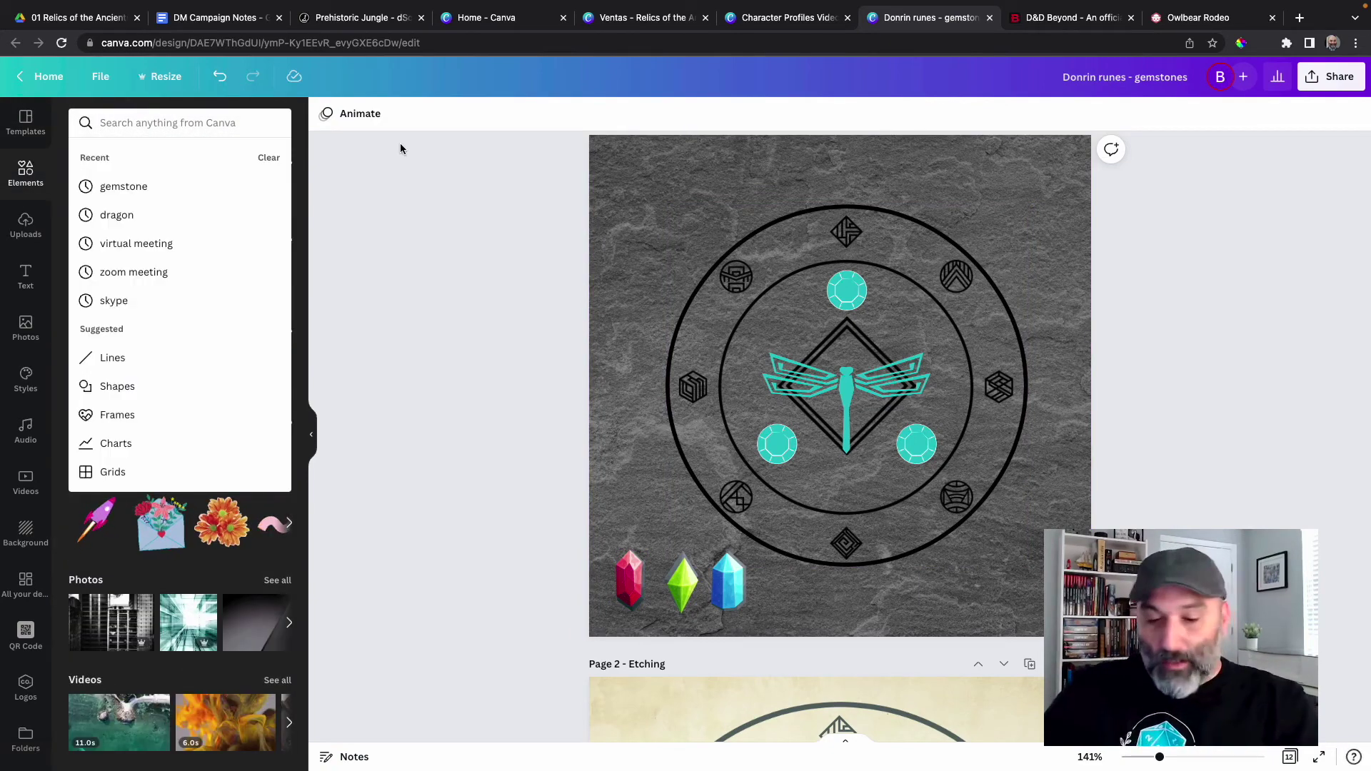
pyautogui.write('ruby')
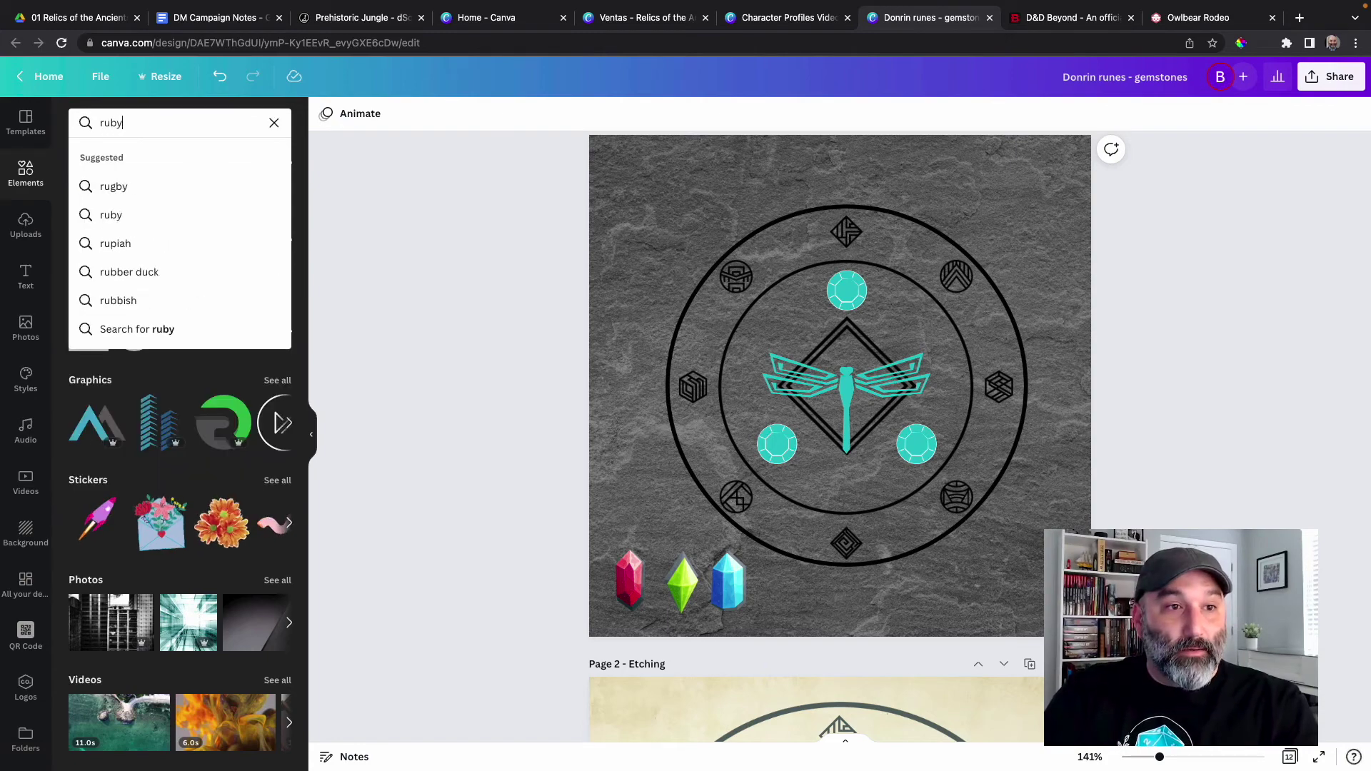
pyautogui.press('Return')
pyautogui.click(162, 157)
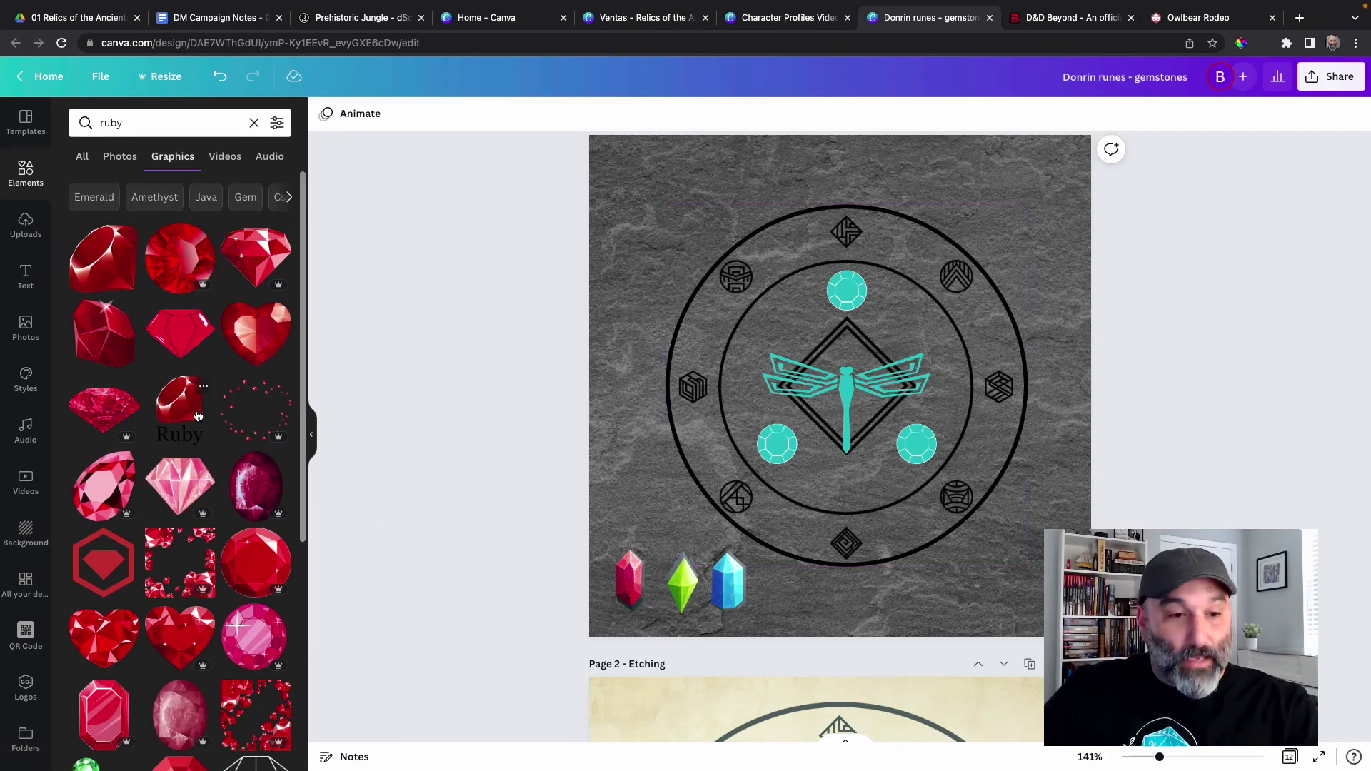
# Place a scaled-down octagonal ruby graphic beside the blue crystal on the stone page and remove it again
pyautogui.moveTo(104, 714); pyautogui.dragTo(607, 400)
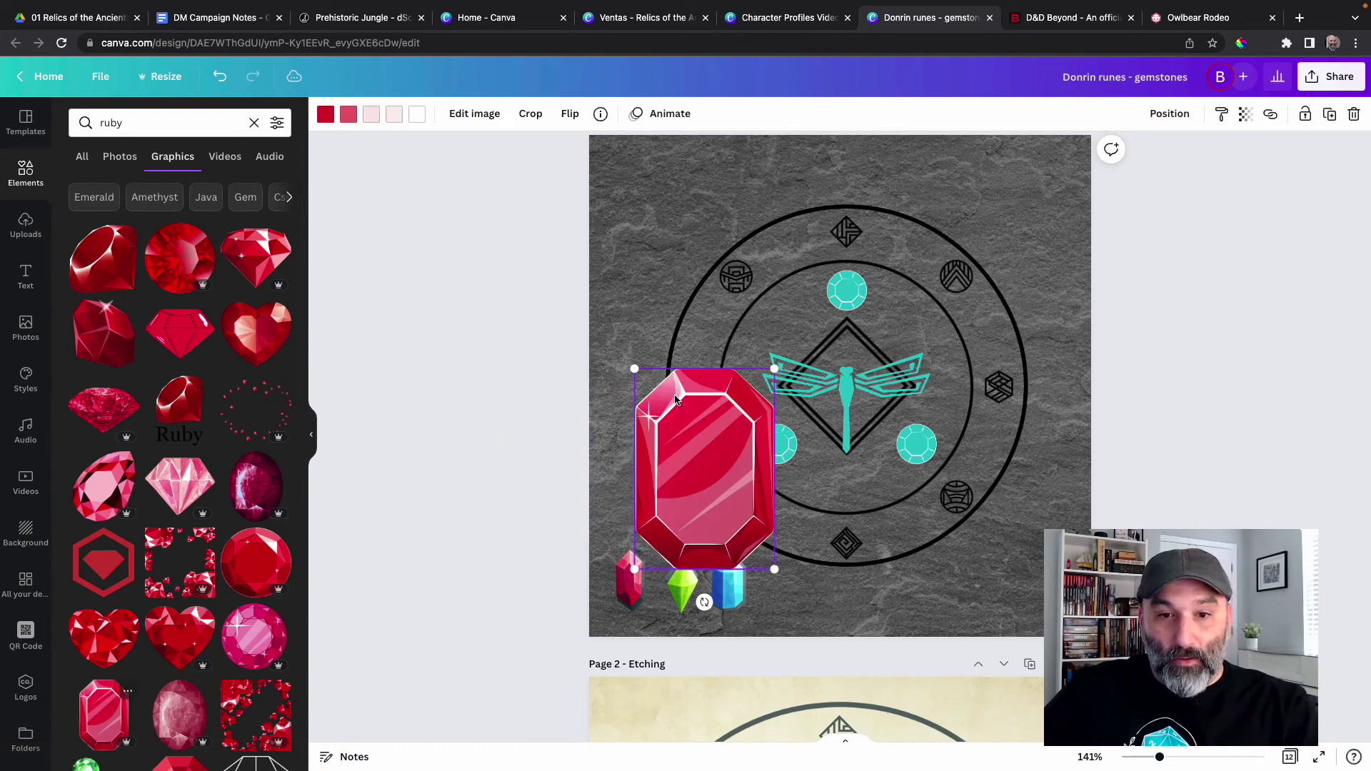
pyautogui.moveTo(775, 368); pyautogui.dragTo(782, 586)
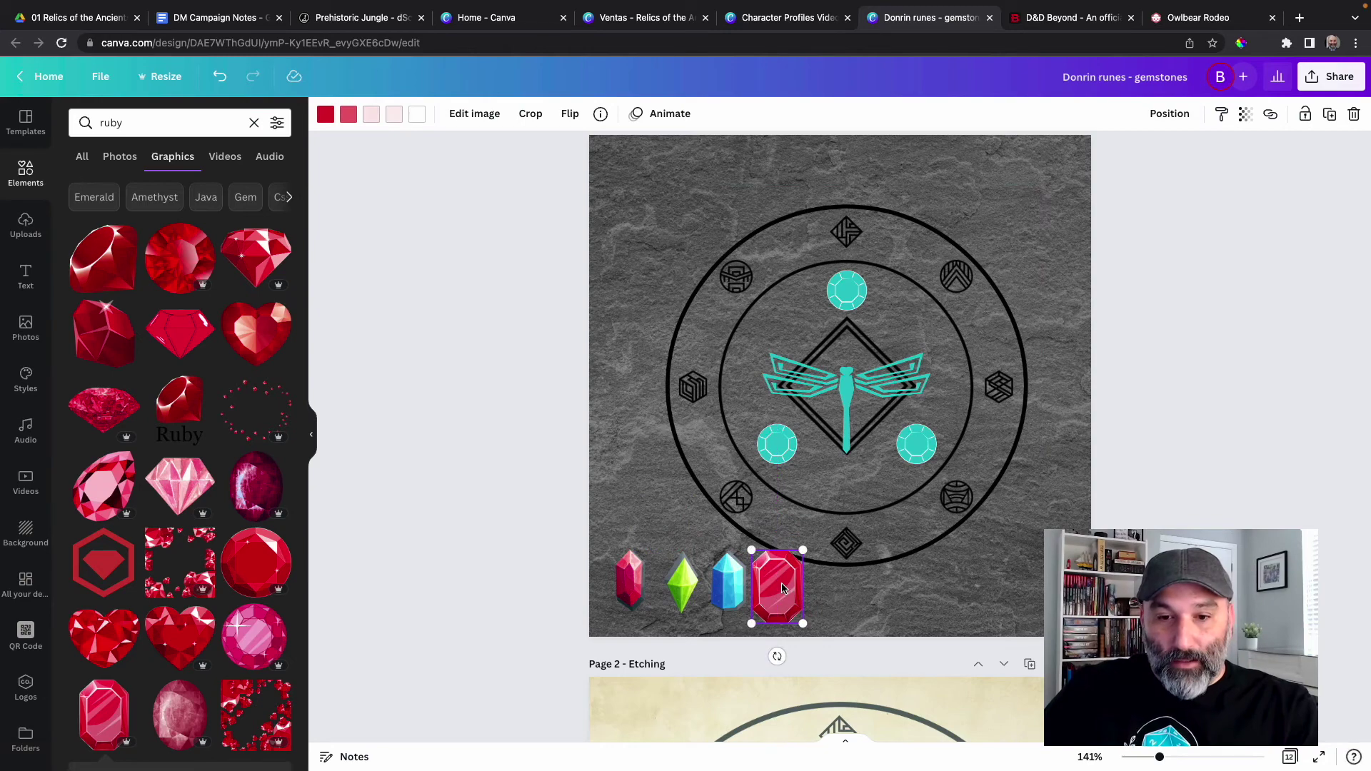
pyautogui.click(811, 592)
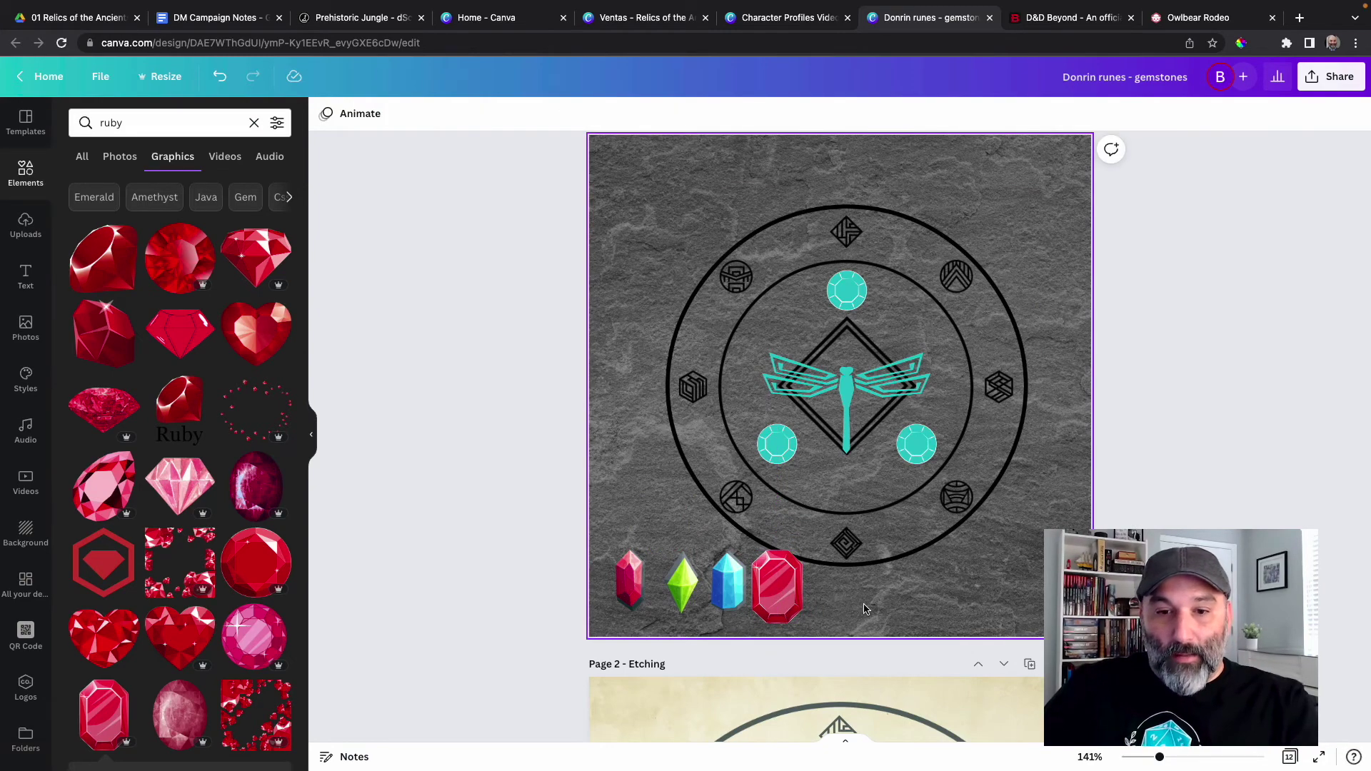
pyautogui.moveTo(783, 600); pyautogui.dragTo(687, 475)
pyautogui.press('Delete')
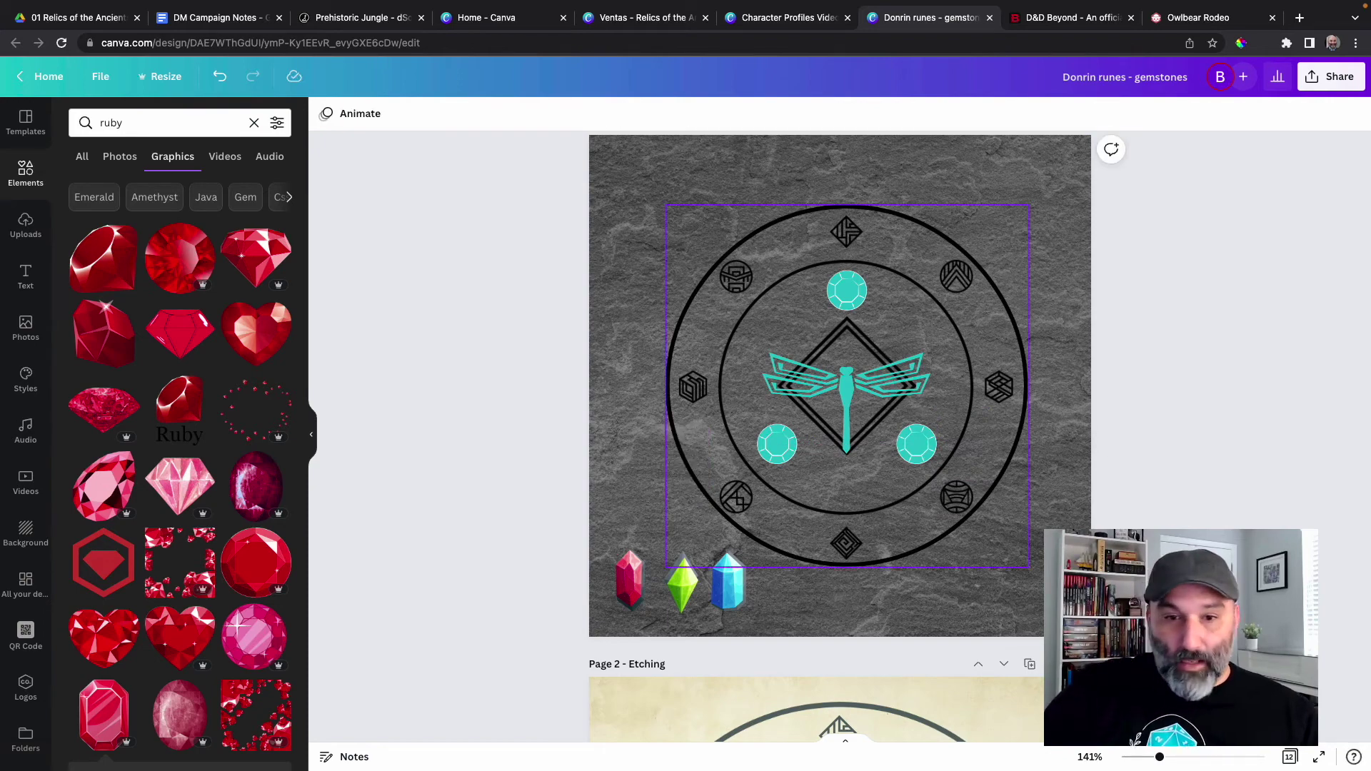
# Move the red crystal from the row of crystals onto the upper round gem in the rune circle
pyautogui.moveTo(631, 564)
pyautogui.mouseDown()
pyautogui.moveTo(635, 477)
pyautogui.moveTo(630, 582)
pyautogui.mouseUp()
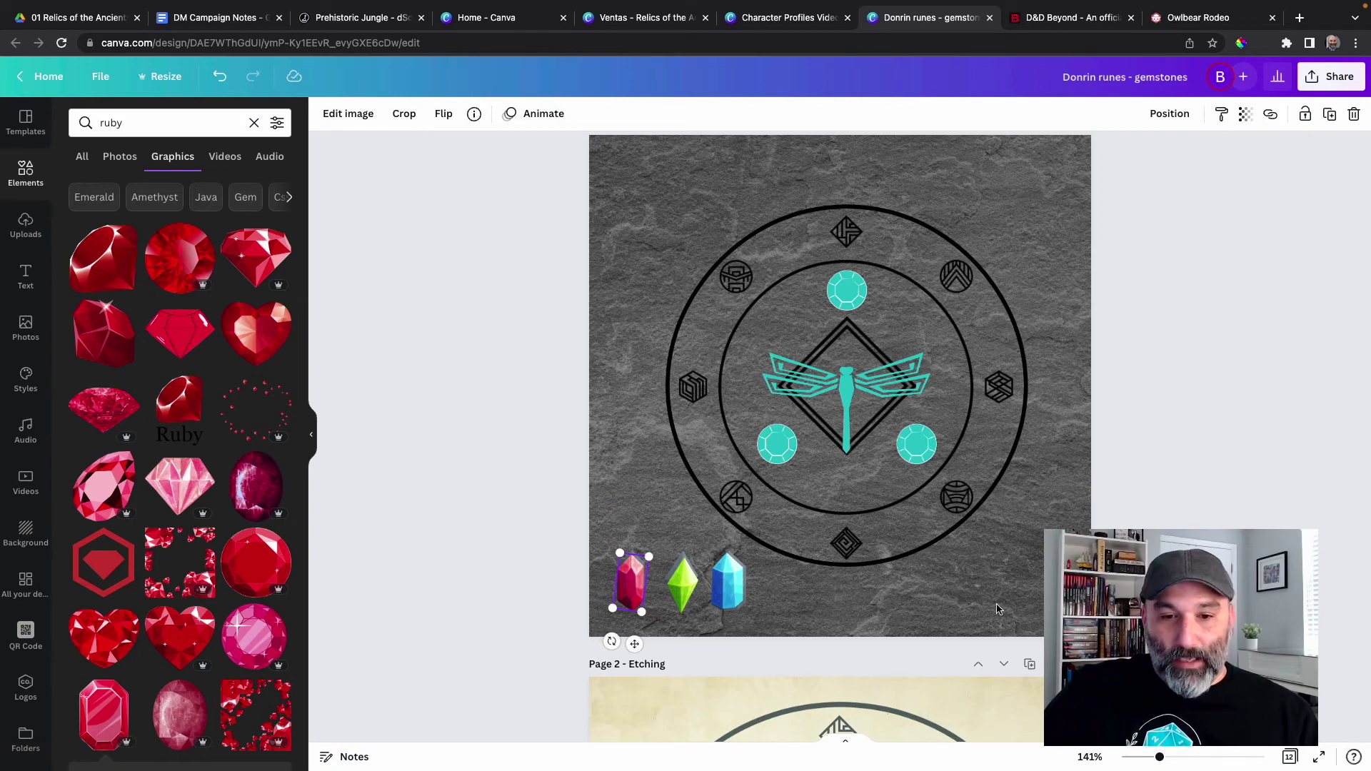
pyautogui.click(638, 482)
pyautogui.moveTo(640, 570); pyautogui.dragTo(850, 302)
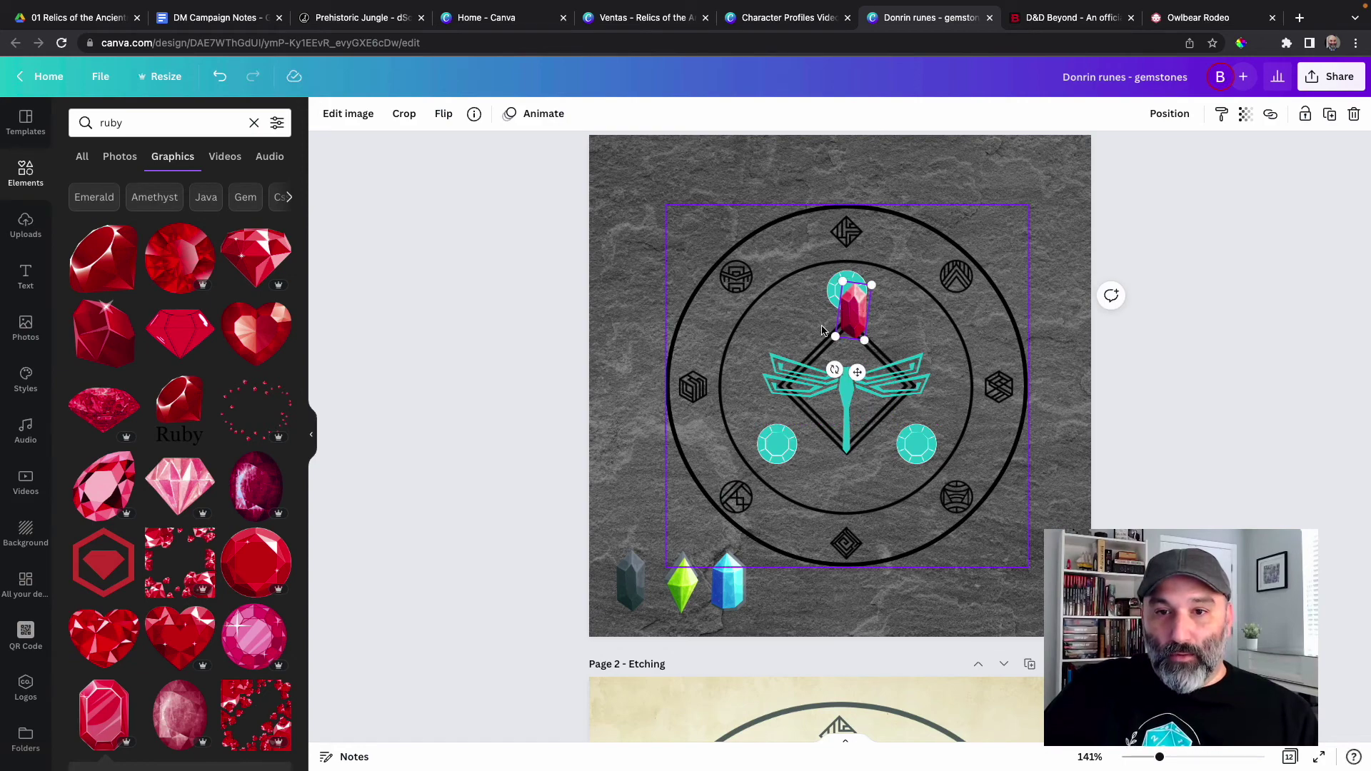
# Recolour the upper round turquoise gem in the rune circle to coral red
pyautogui.click(836, 289)
pyautogui.click(344, 116)
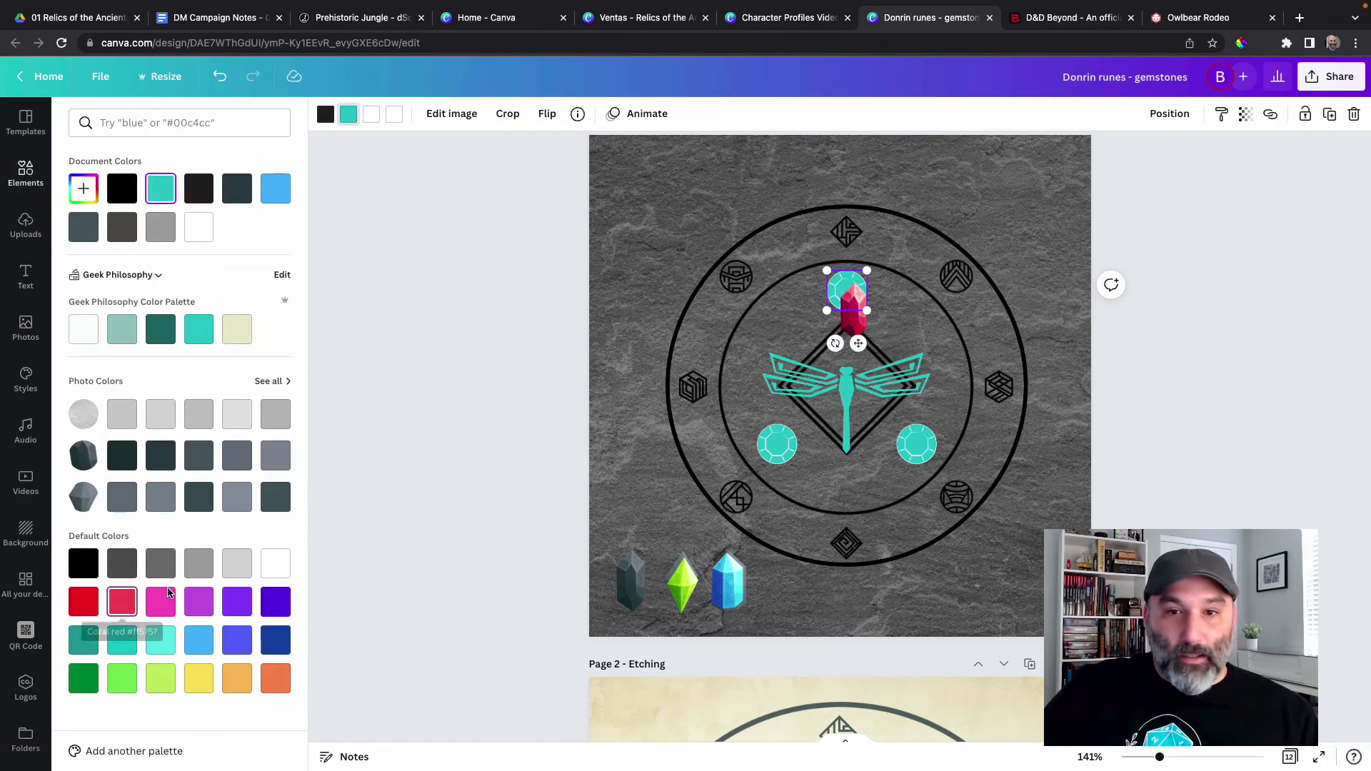
pyautogui.click(114, 604)
pyautogui.press('Escape')
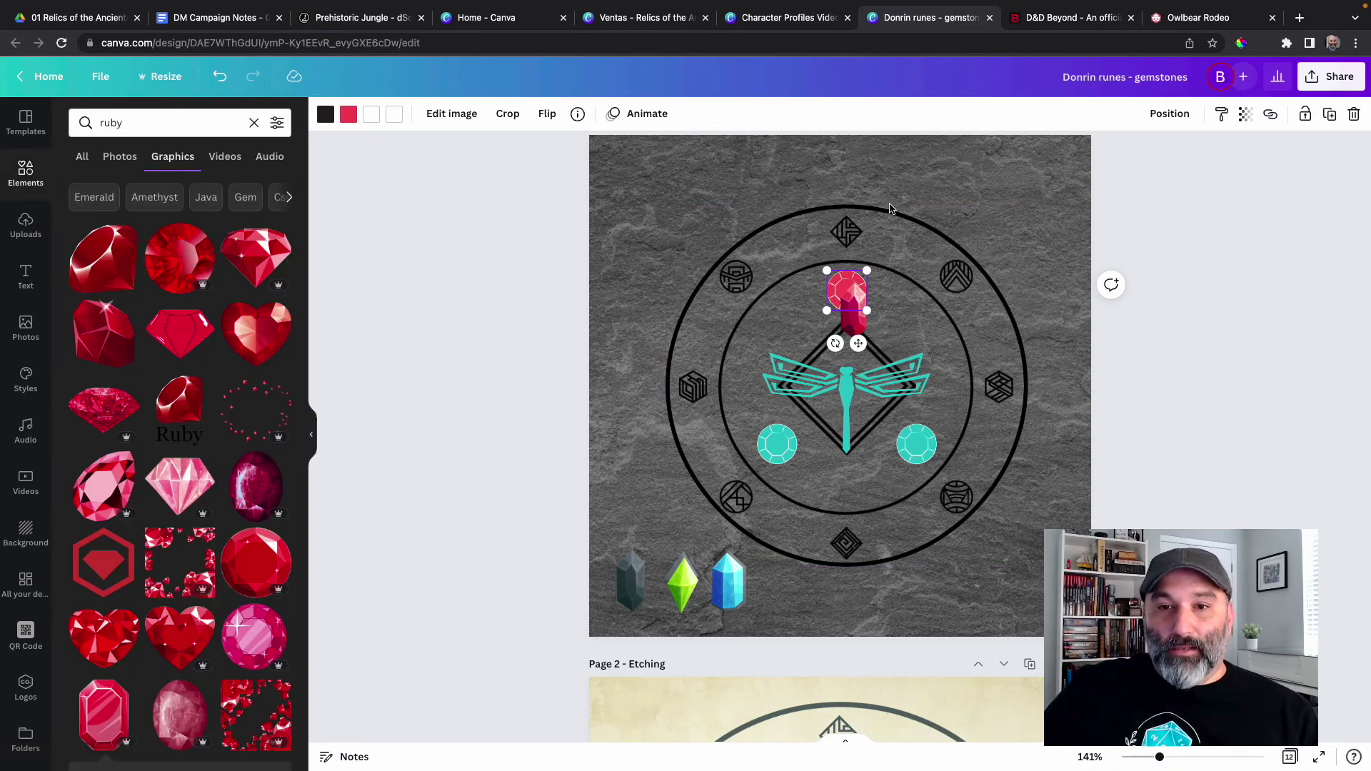
# Return the red crystal to the row beside the green crystal and view page 2, Etching
pyautogui.click(971, 186)
pyautogui.moveTo(851, 325); pyautogui.dragTo(616, 620)
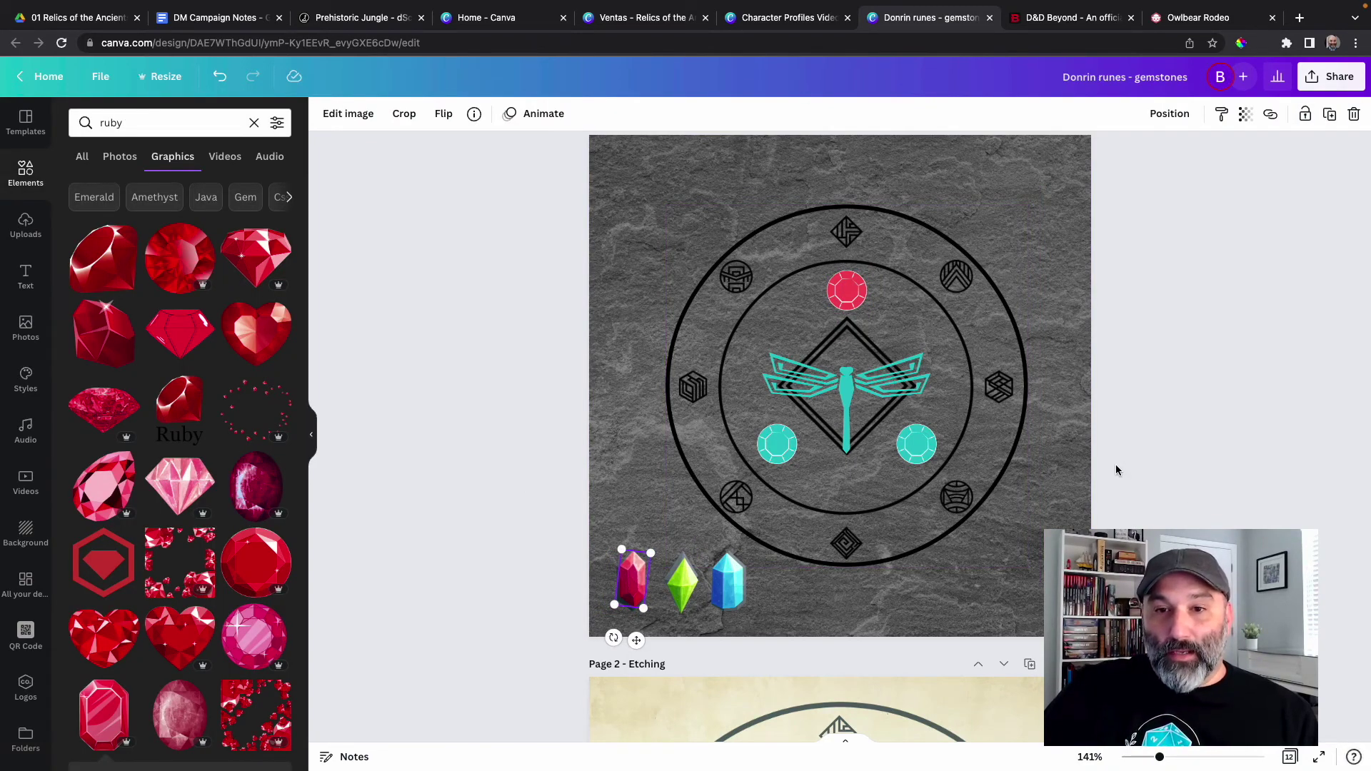
pyautogui.scroll(-6, 1117, 464)
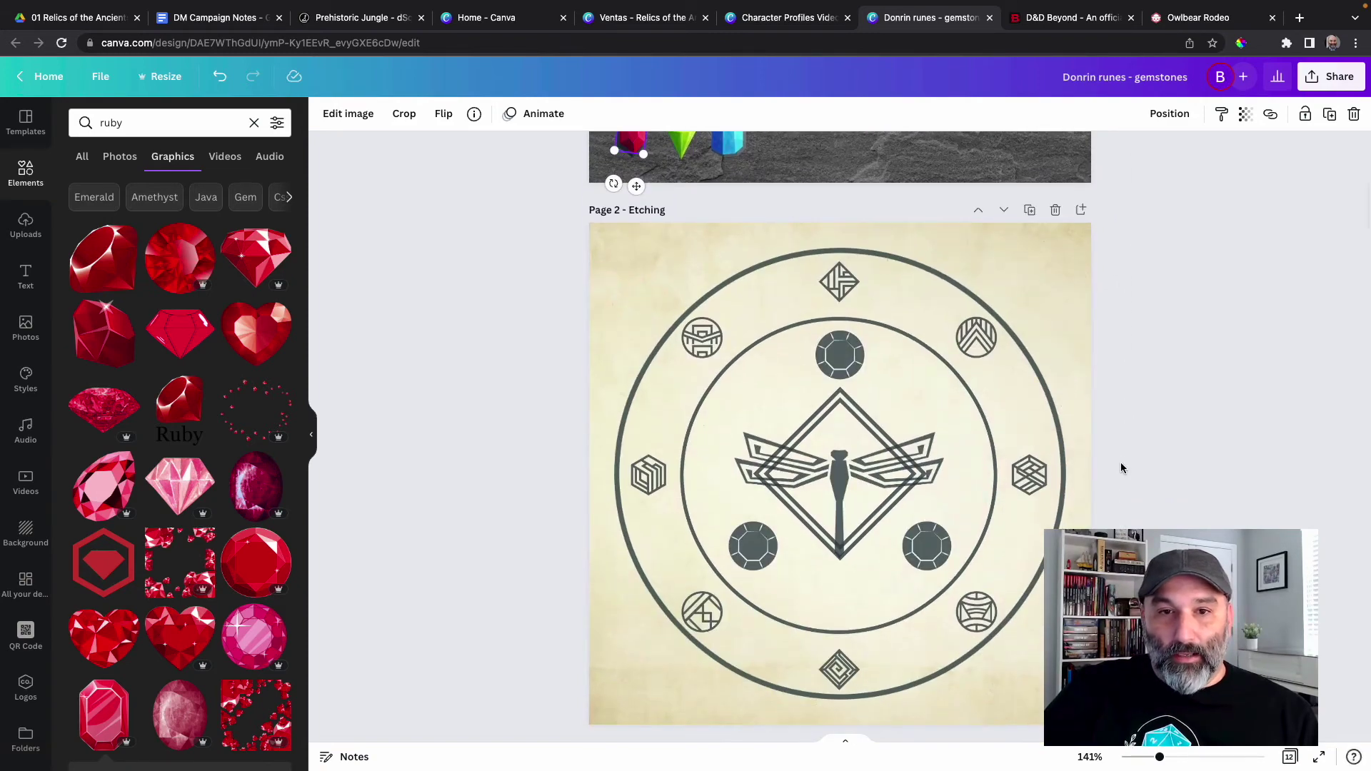
pyautogui.scroll(-1, 1121, 468)
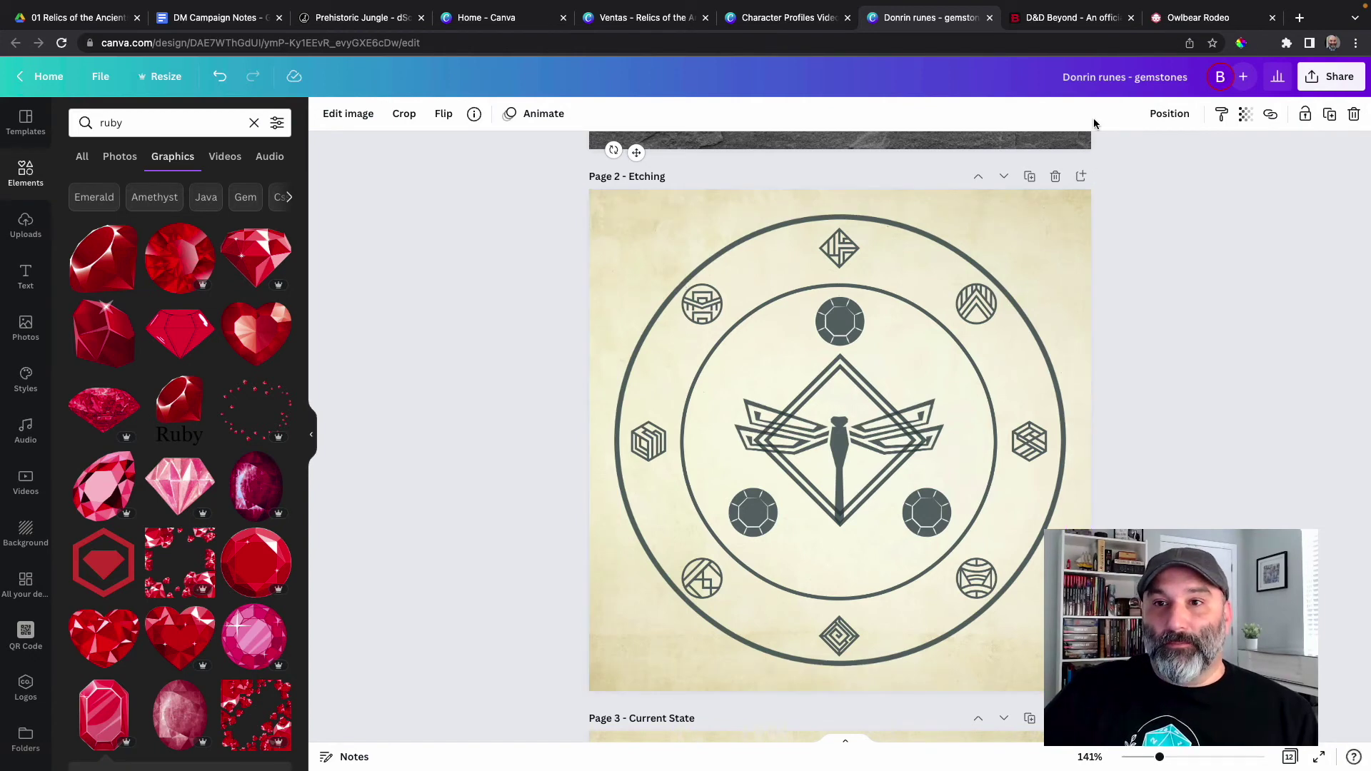
# Switch to D&D Beyond and open the Explorer's Guide to Wildemount sourcebook
pyautogui.click(1079, 23)
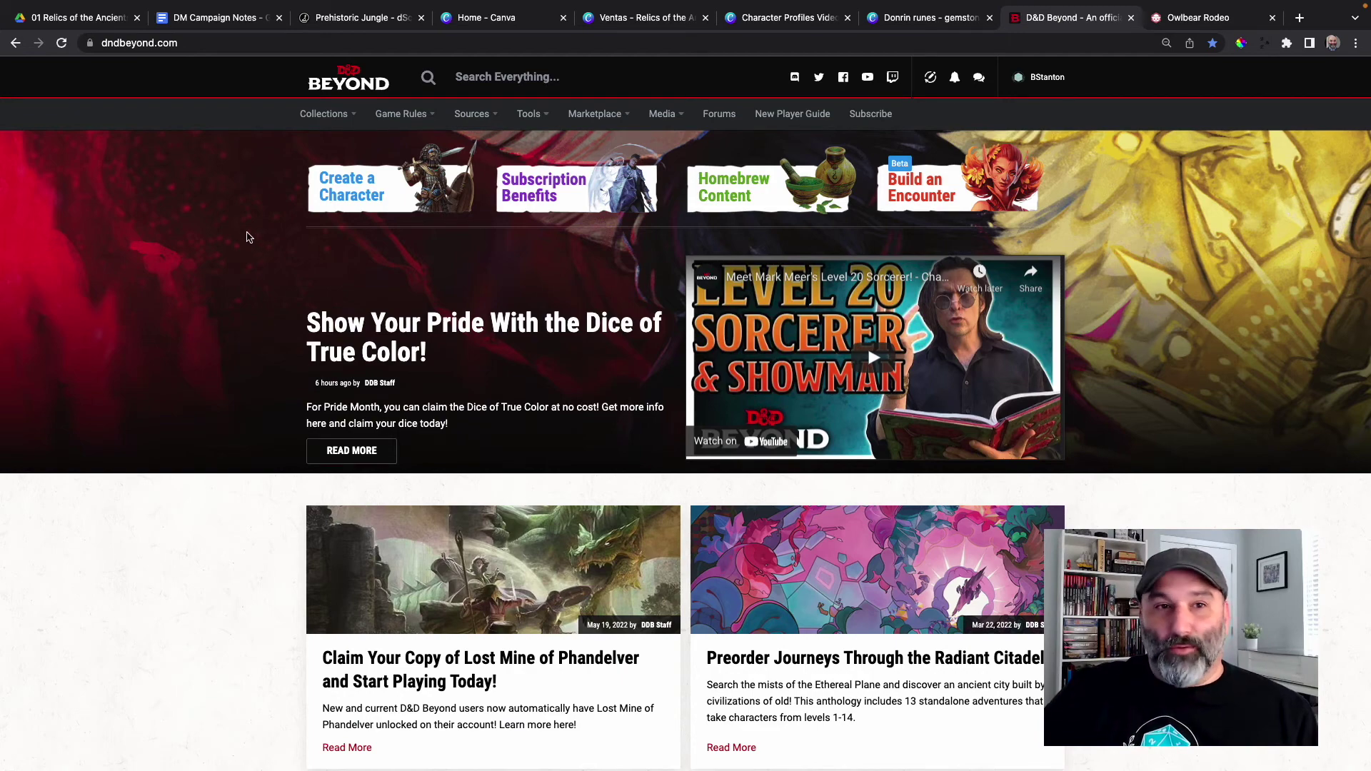
pyautogui.moveTo(325, 115)
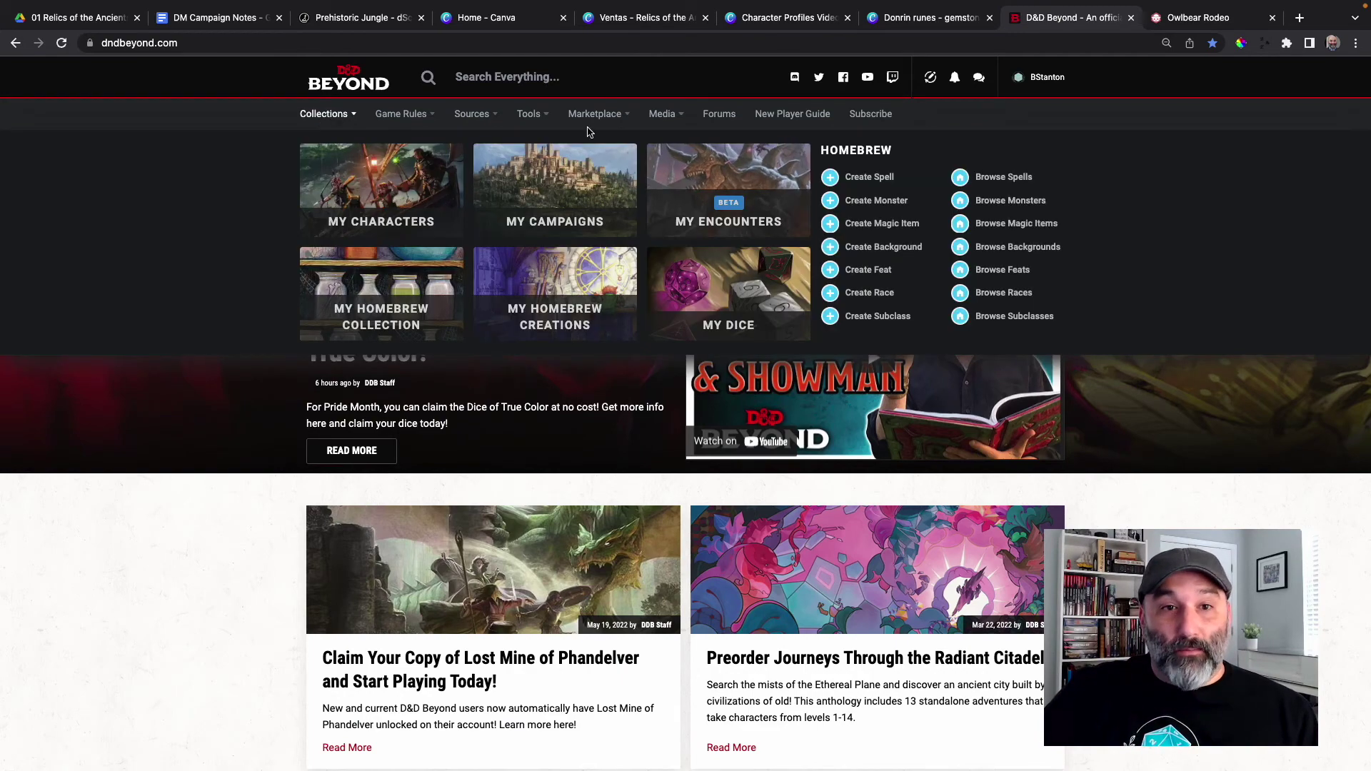
pyautogui.moveTo(479, 114)
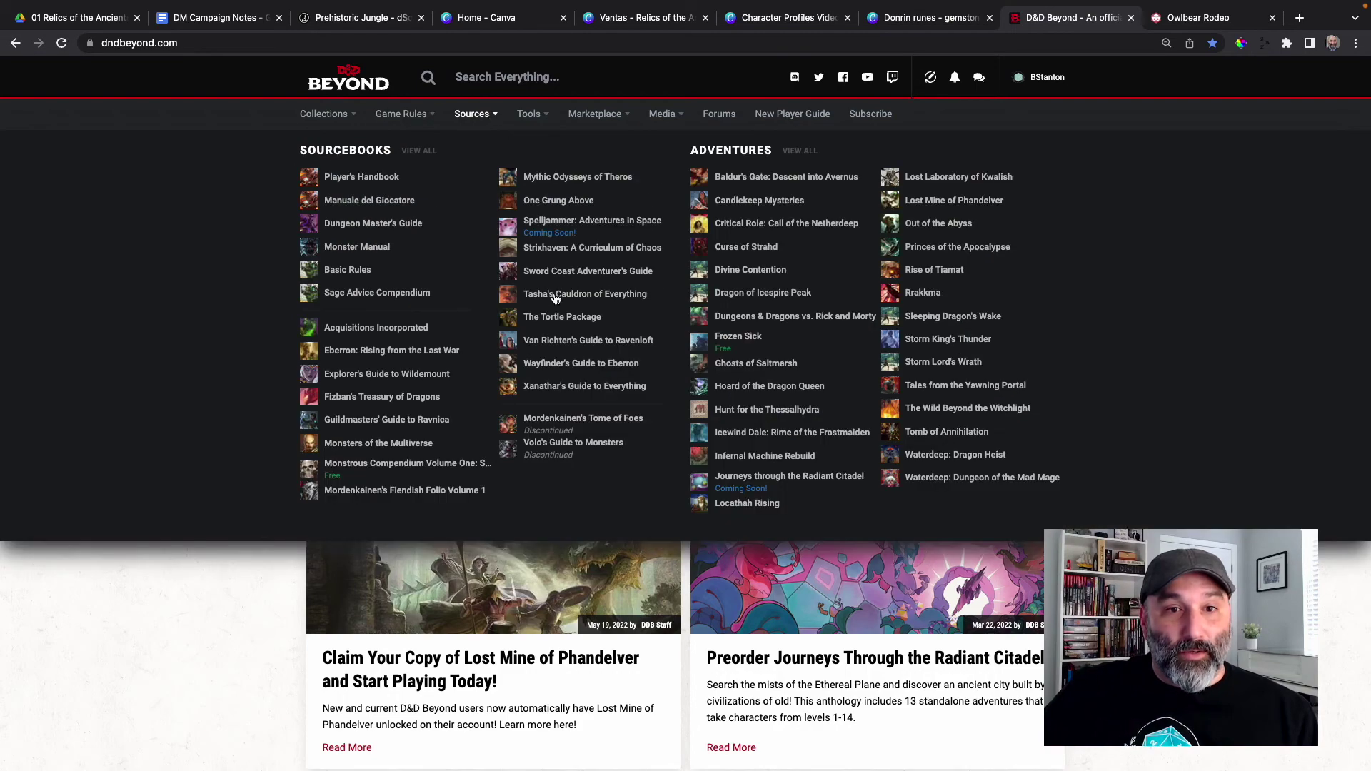
pyautogui.click(391, 375)
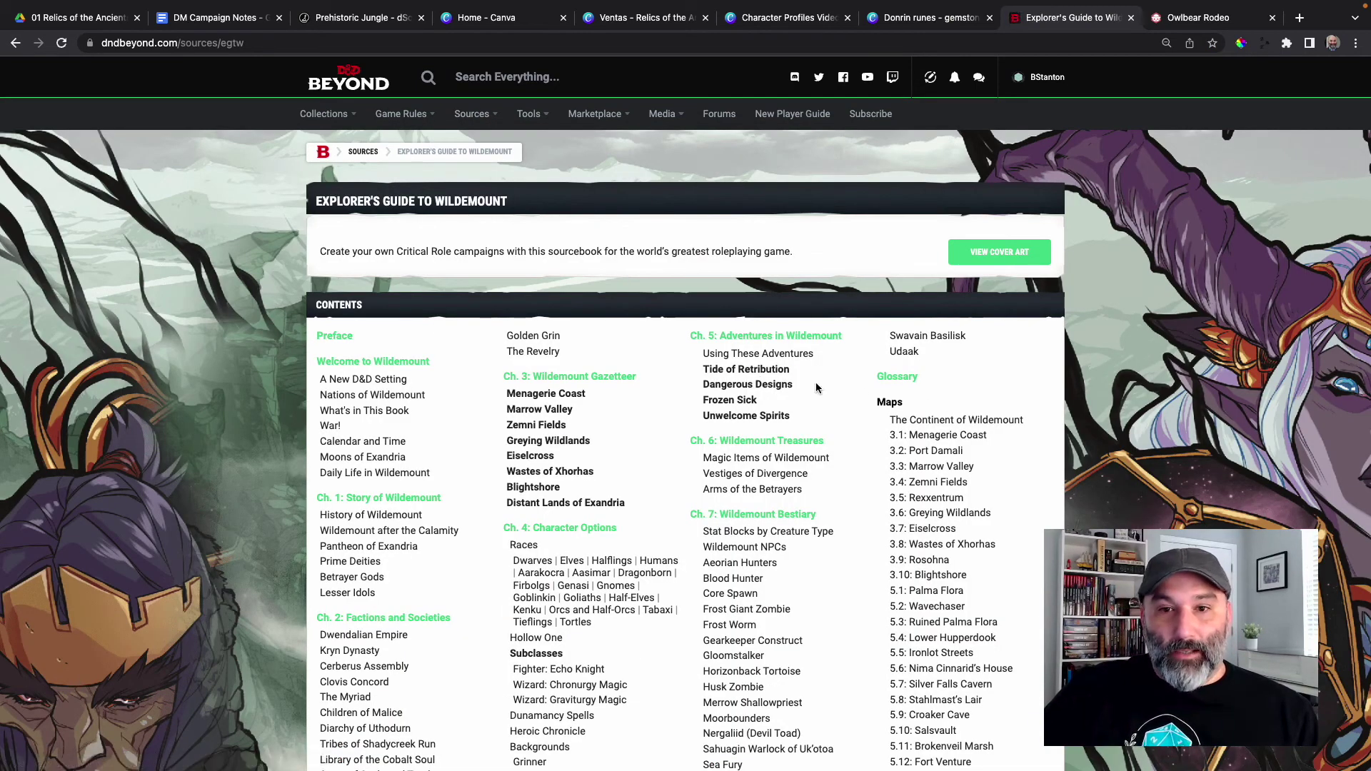
# Look over the chapters and maps listed in the contents of Explorer's Guide to Wildemount
pyautogui.scroll(-4, 817, 388)
pyautogui.scroll(2, 1212, 387)
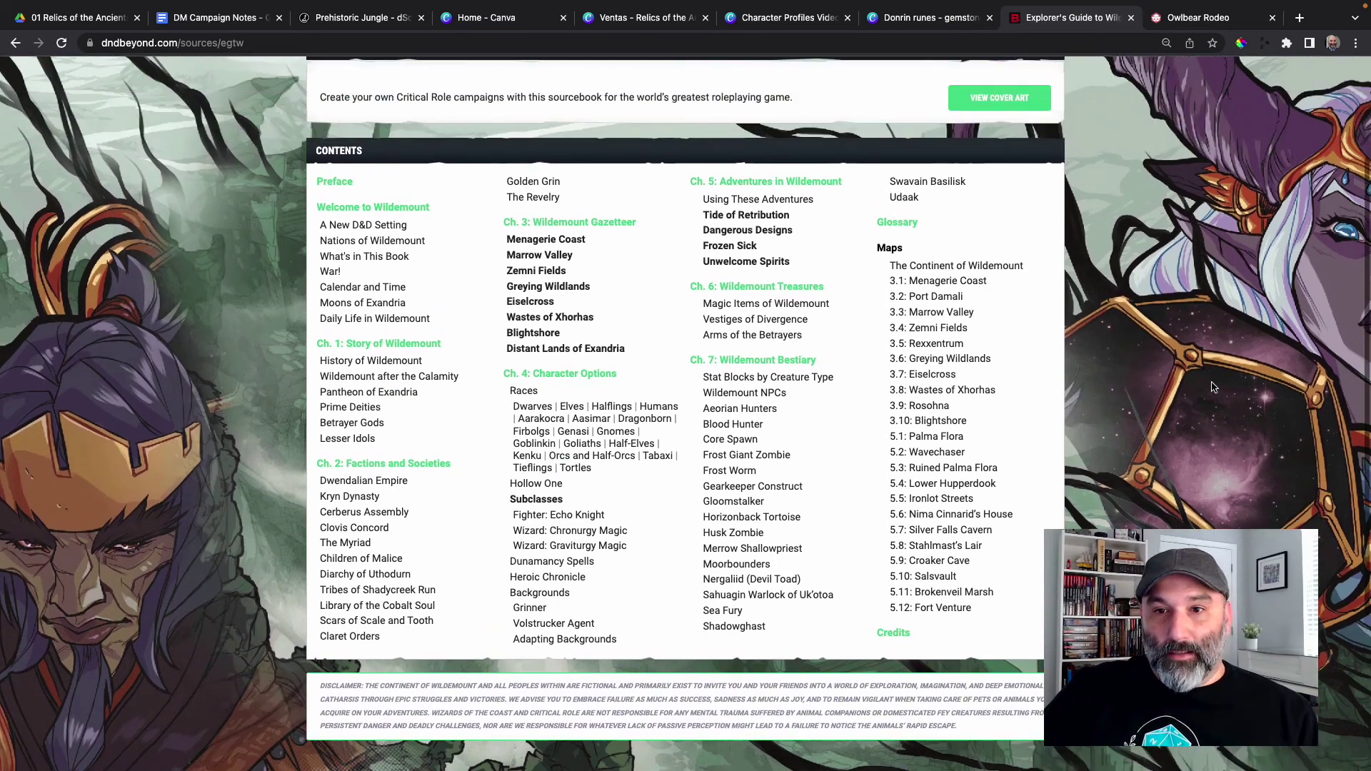
pyautogui.scroll(1, 1212, 386)
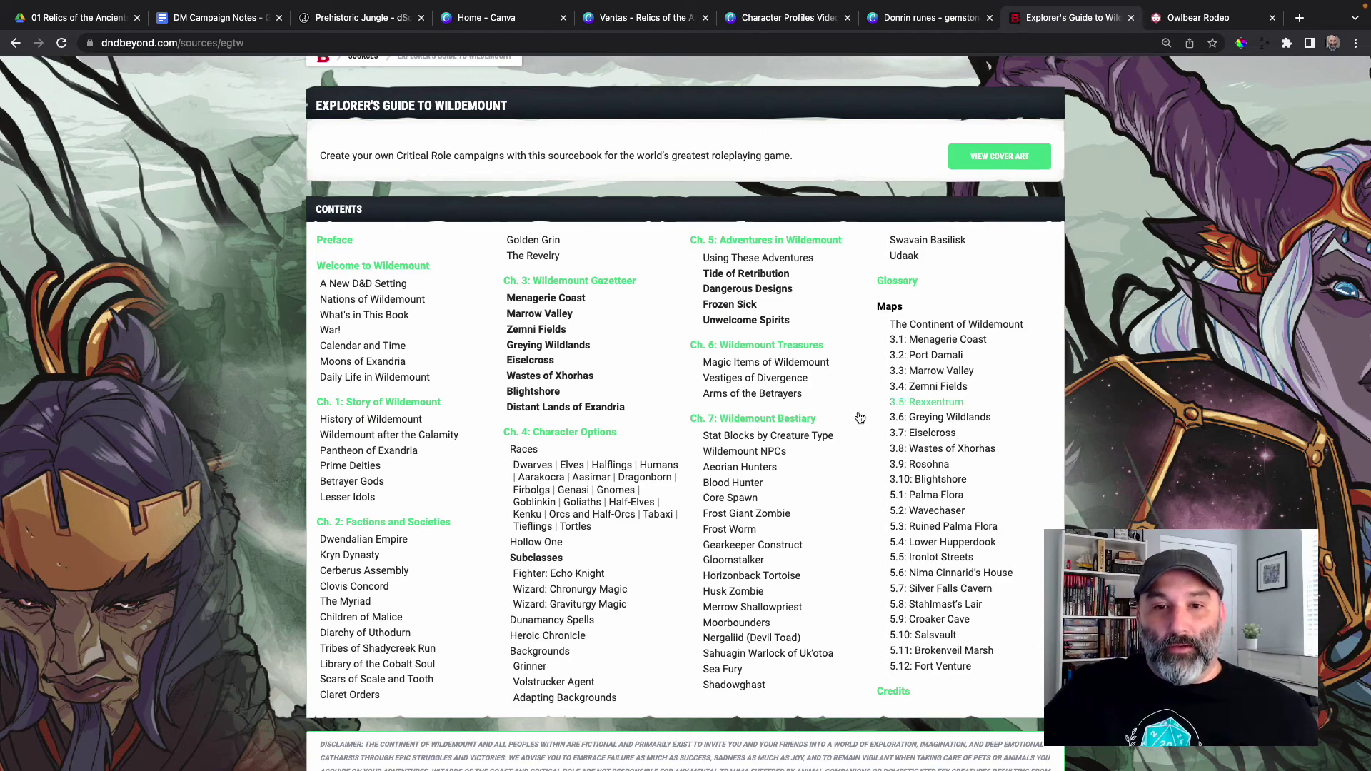
pyautogui.scroll(-1, 667, 479)
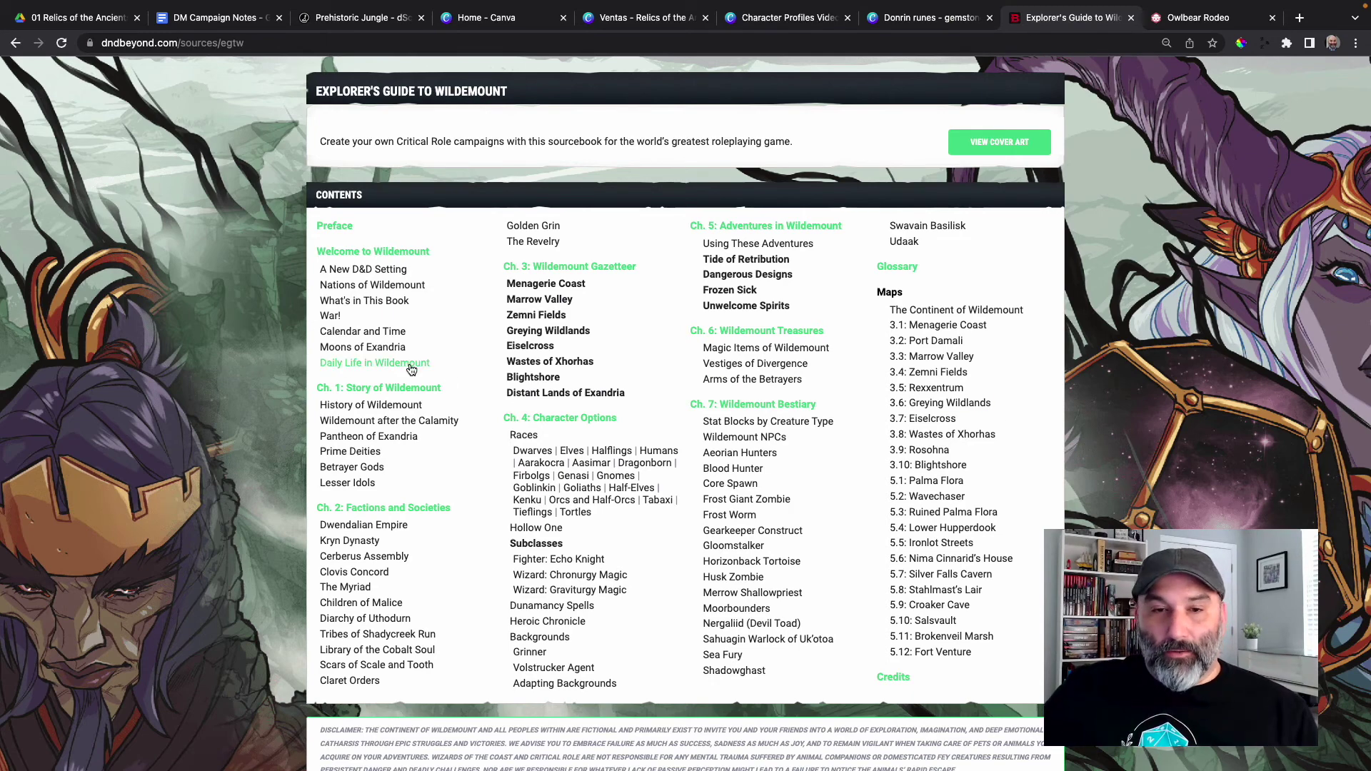
pyautogui.scroll(3, 457, 229)
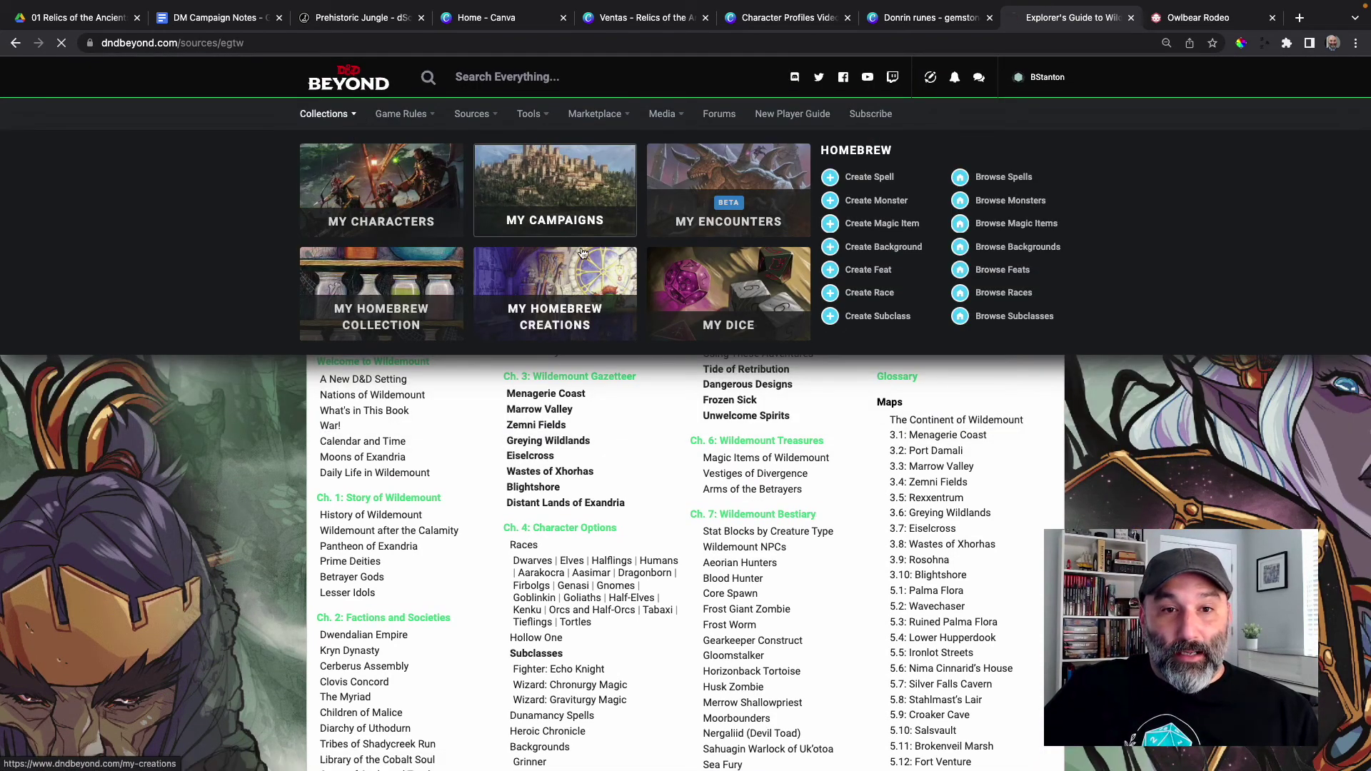
# Open the Ventas | Relics of the Ancients campaign from My Campaigns and look over its banner, description and active characters
pyautogui.click(531, 199)
pyautogui.click(627, 469)
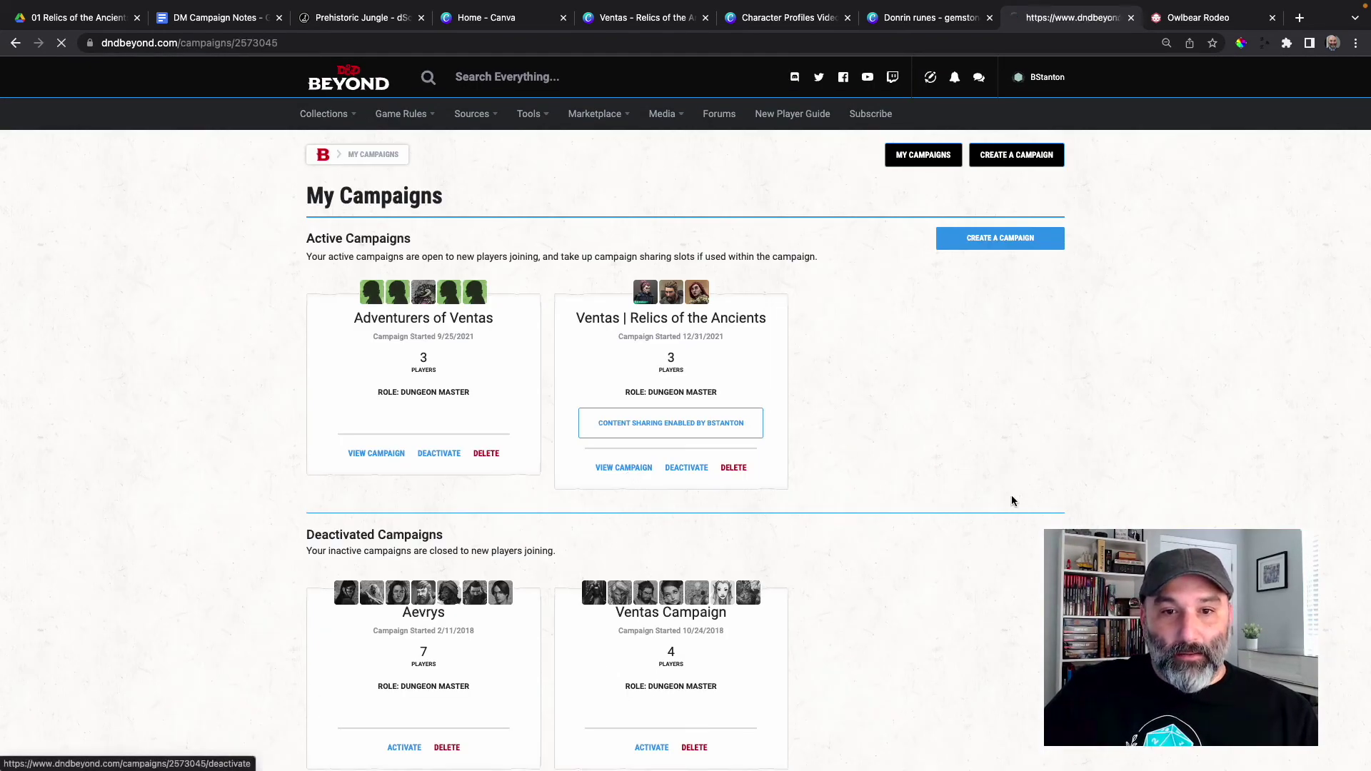
pyautogui.scroll(-8, 989, 568)
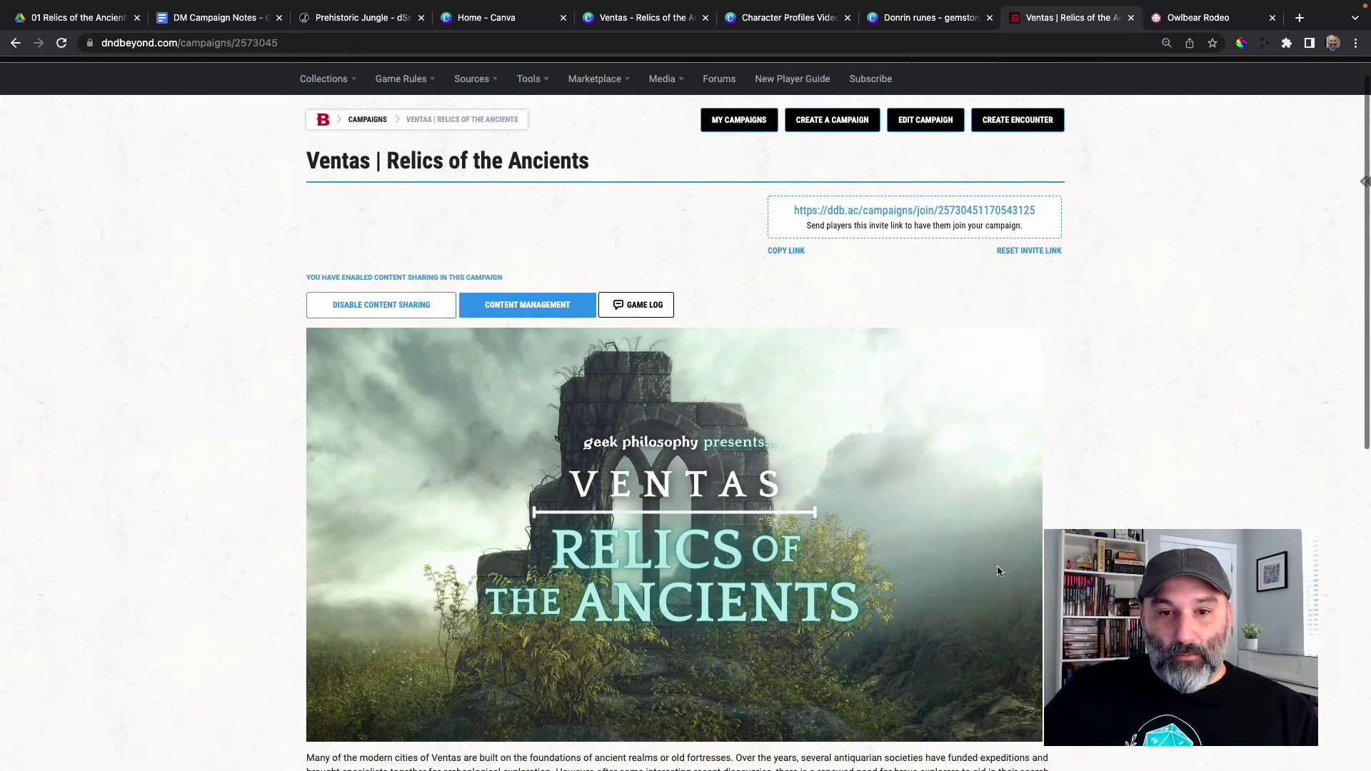
pyautogui.scroll(-1, 958, 556)
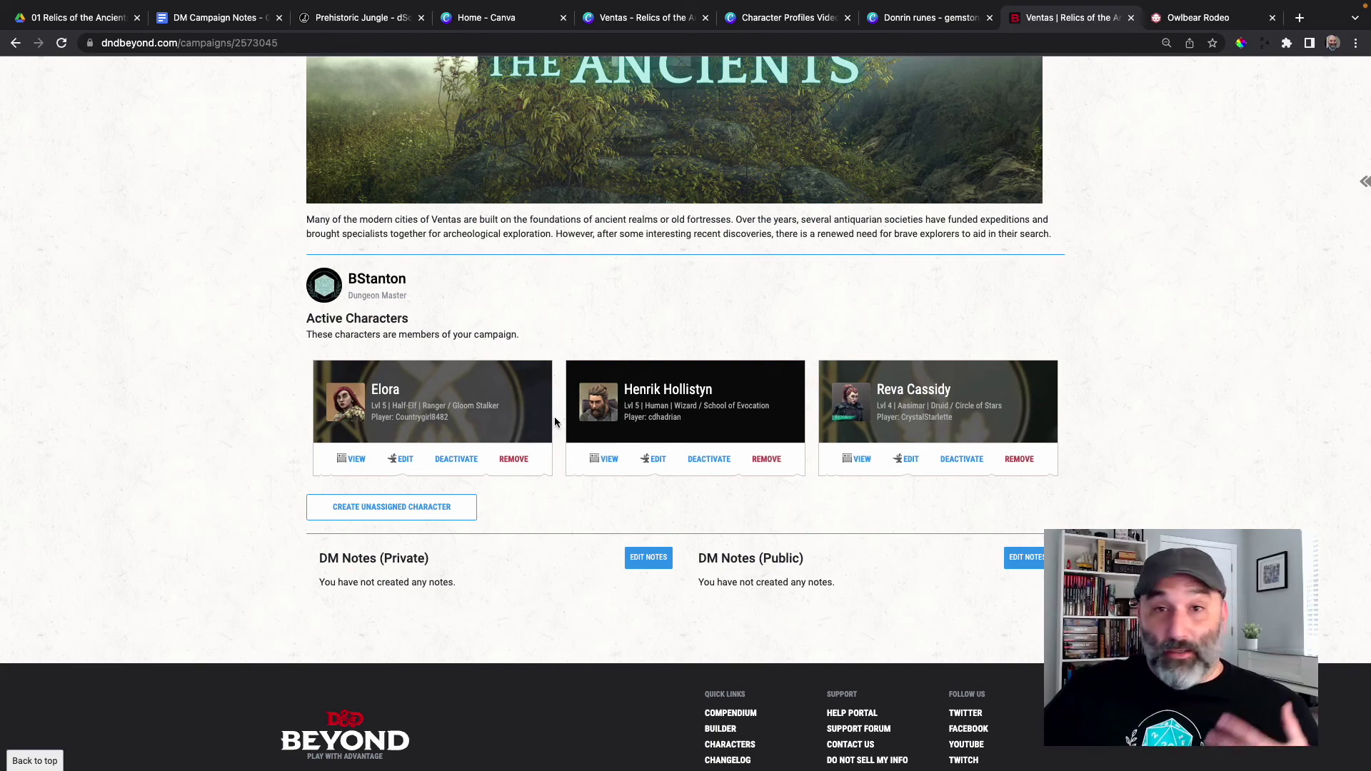
pyautogui.scroll(8, 554, 422)
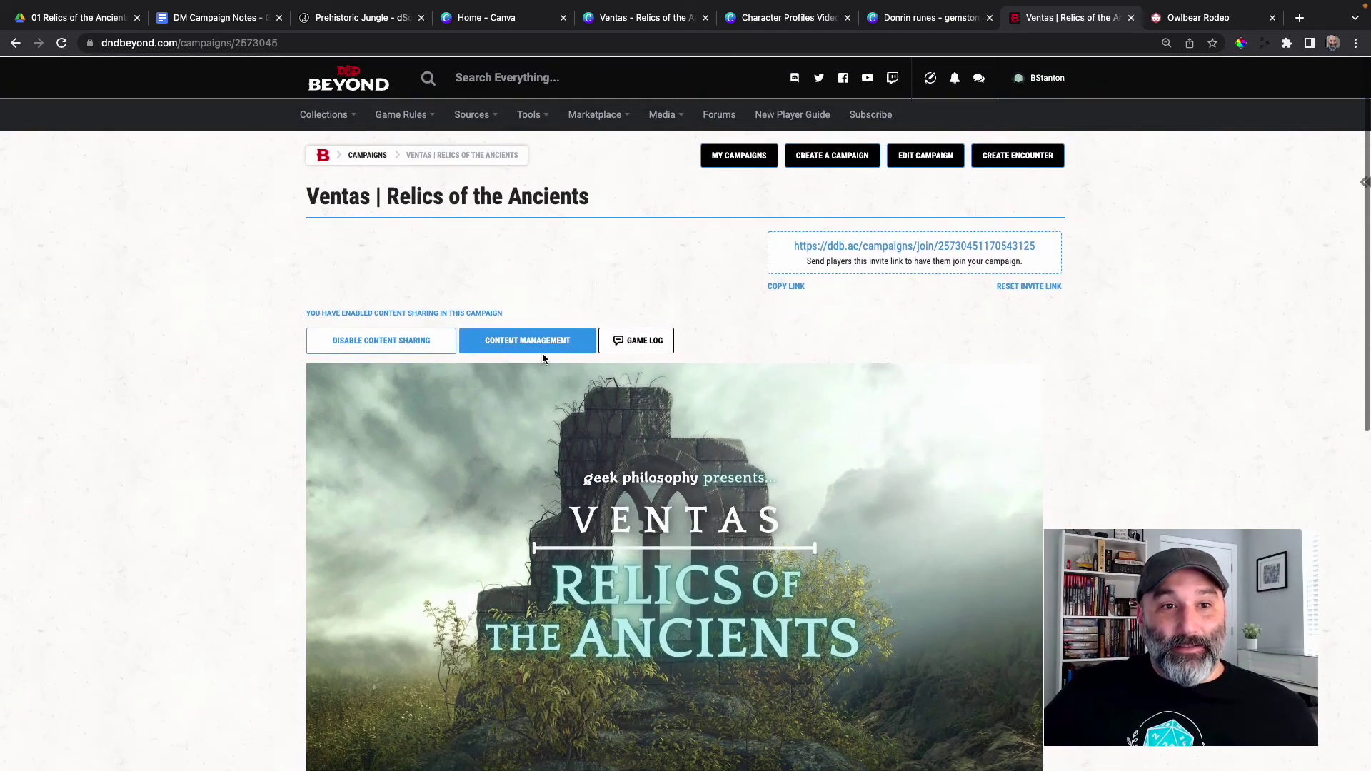
# Open the Athenaeum Student background from My Homebrew Creations and look over its description, specialty table and suggested characteristics
pyautogui.moveTo(325, 114)
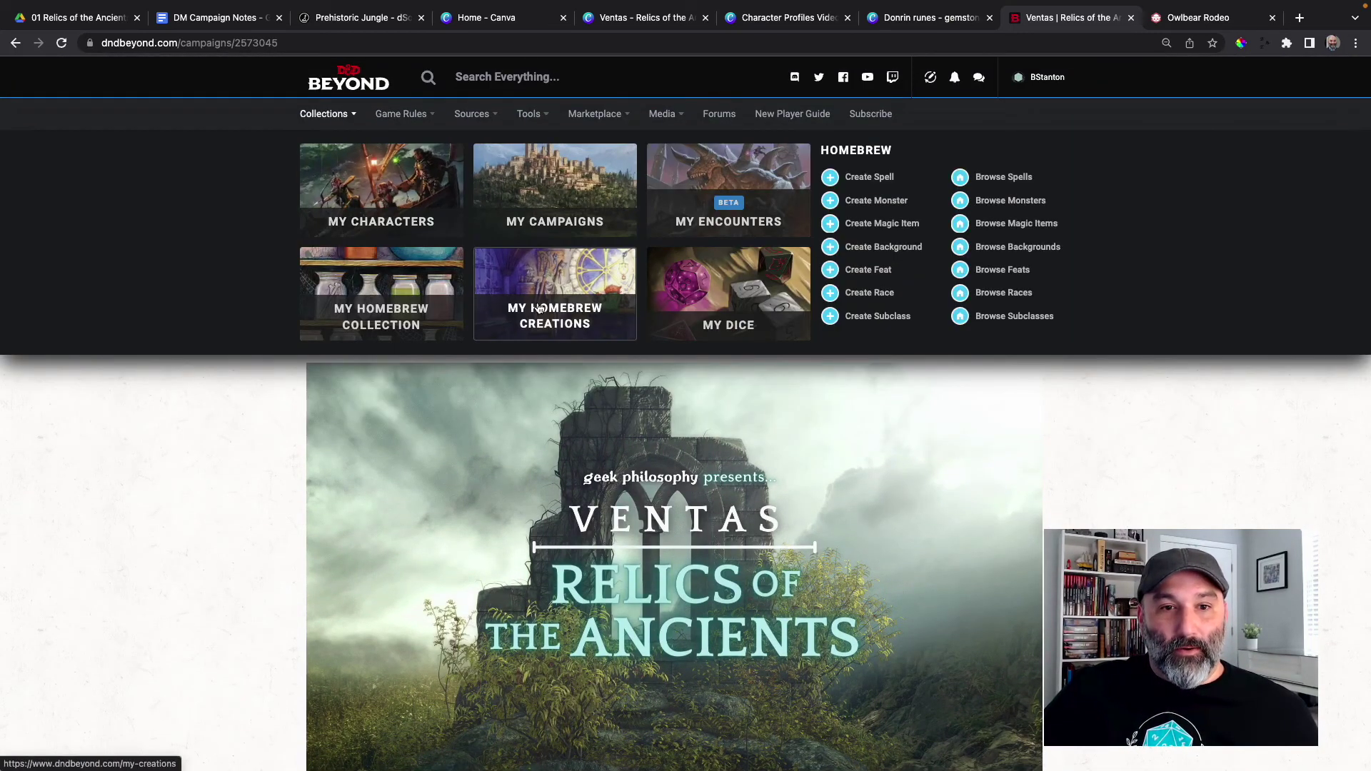
pyautogui.click(565, 293)
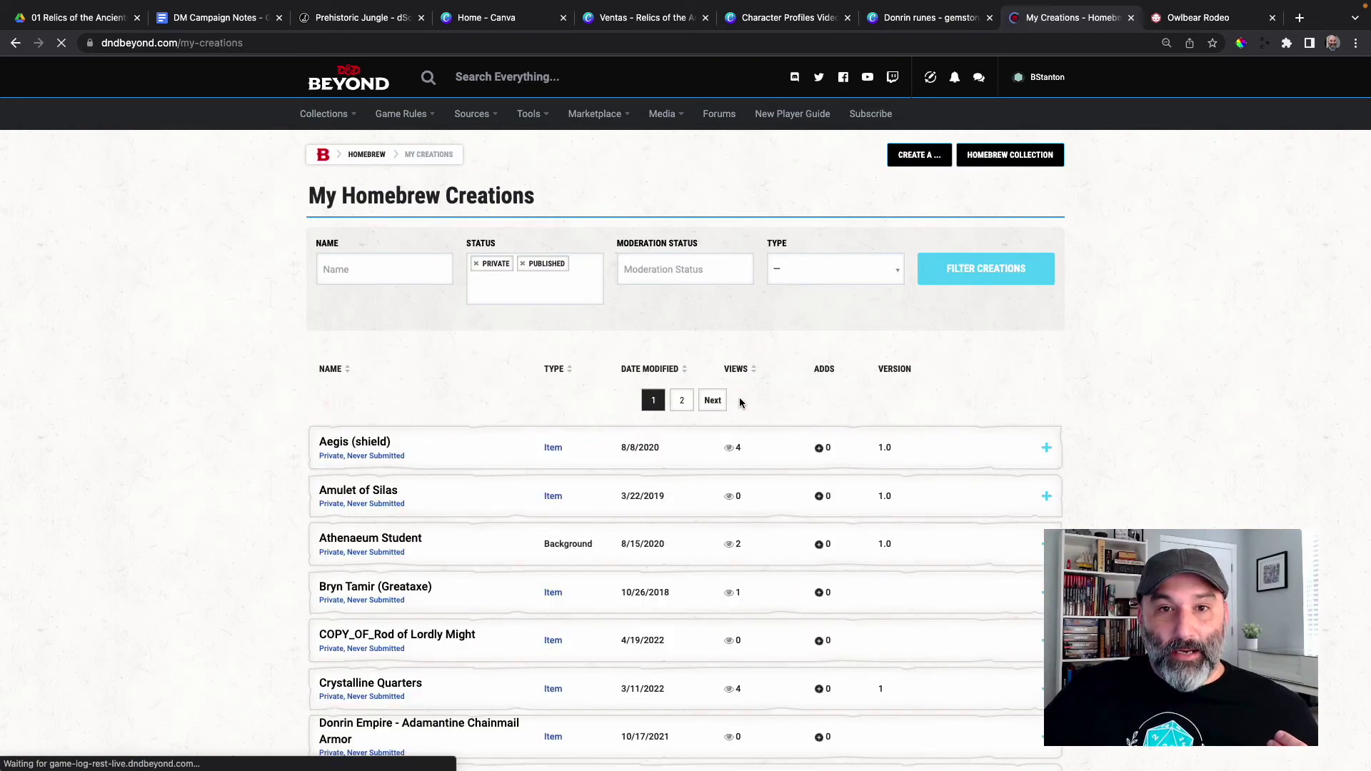
pyautogui.scroll(-5, 740, 399)
pyautogui.click(394, 257)
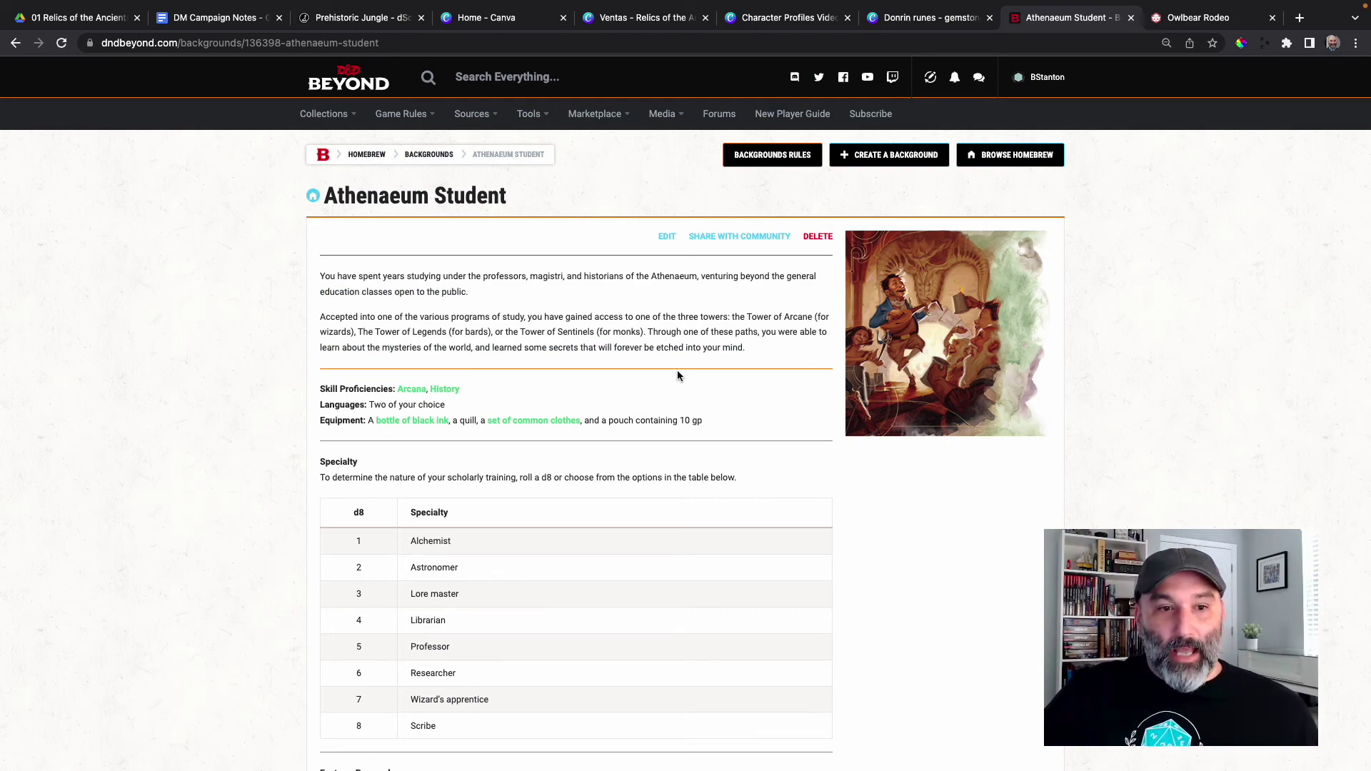
pyautogui.scroll(-7, 696, 369)
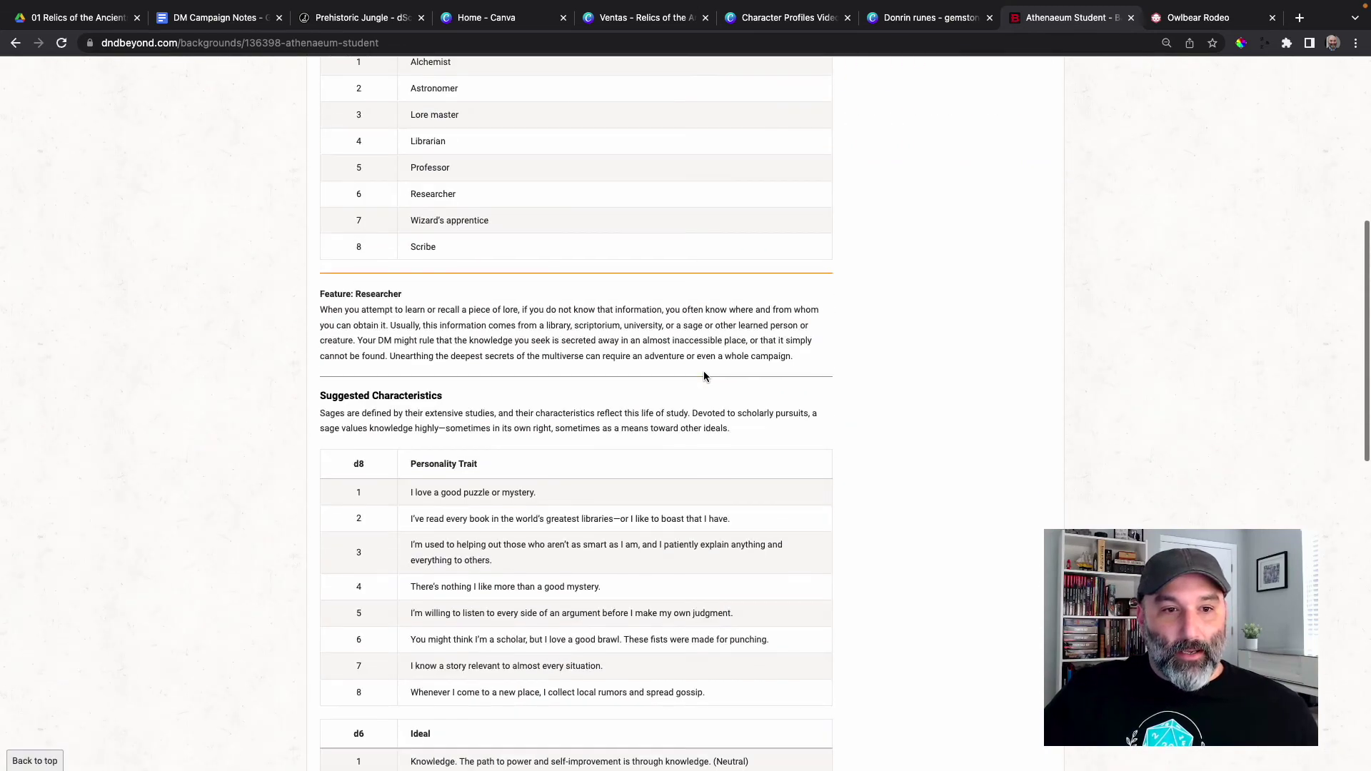
pyautogui.scroll(7, 704, 376)
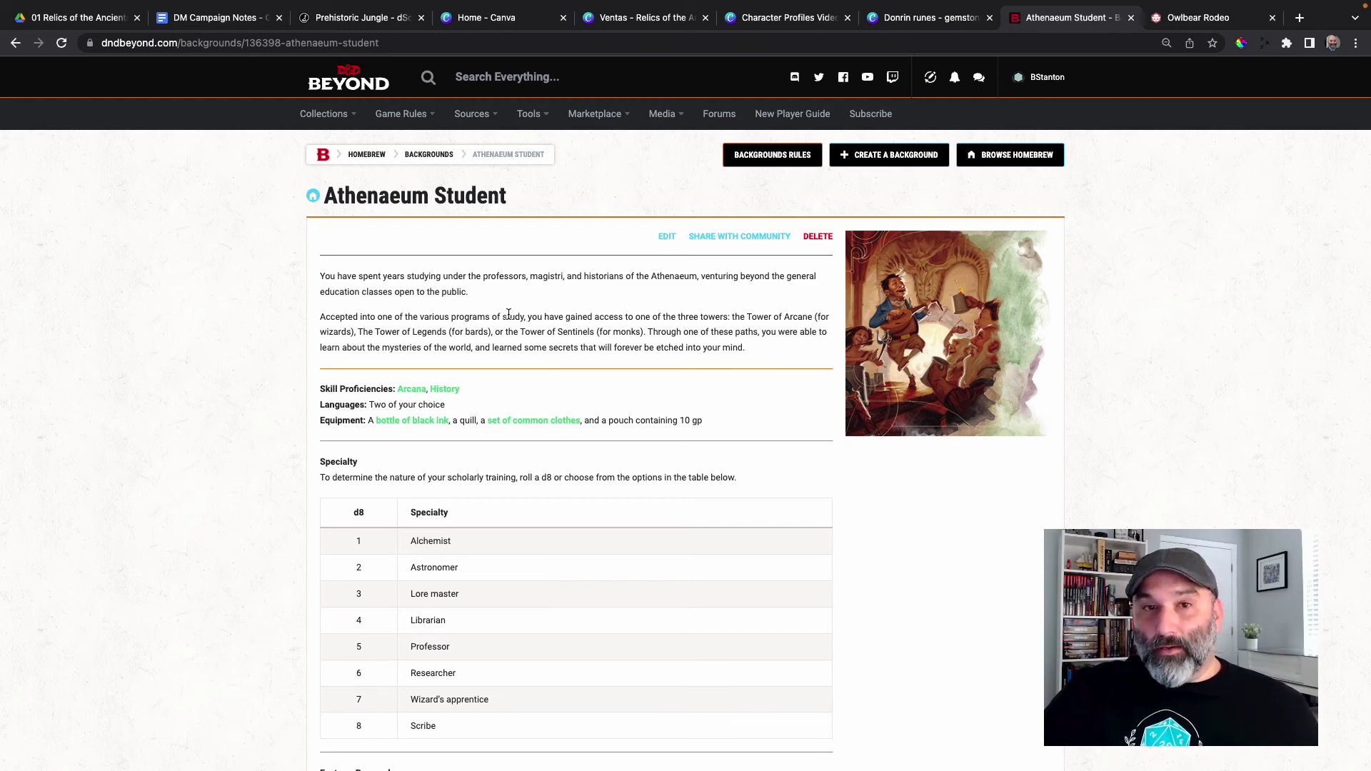
pyautogui.click(325, 114)
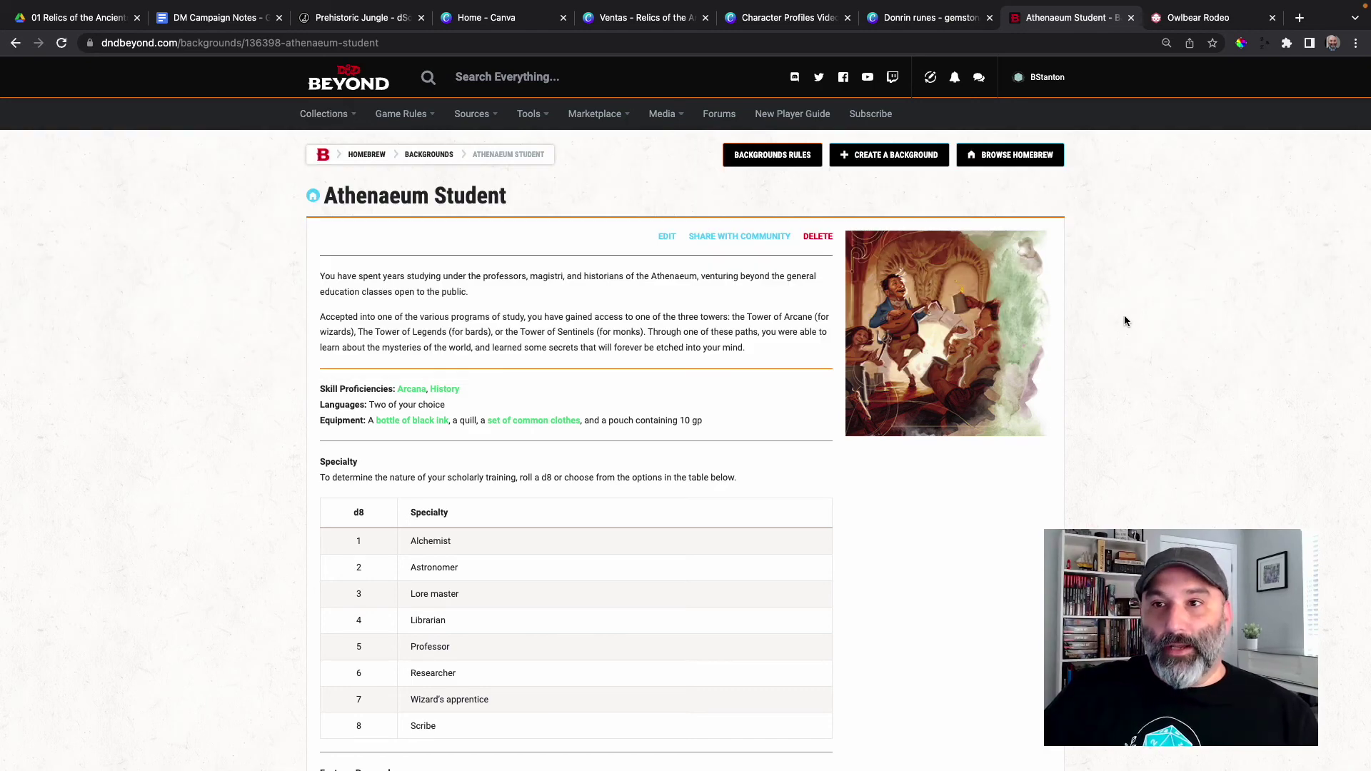
# Switch to Owlbear Rodeo and move the Elora, Henrik and Reva tokens through the east door into the easternmost room
pyautogui.click(1186, 18)
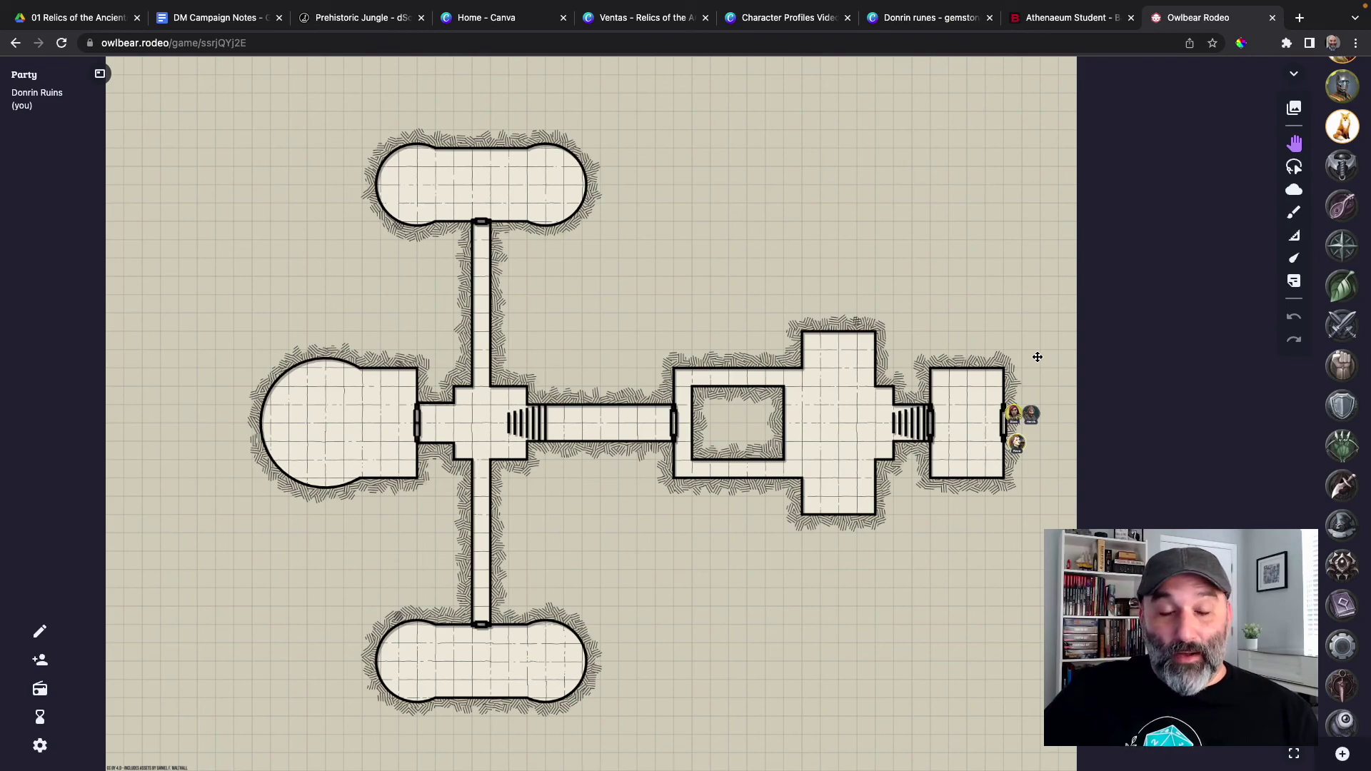
pyautogui.scroll(10, 1056, 359)
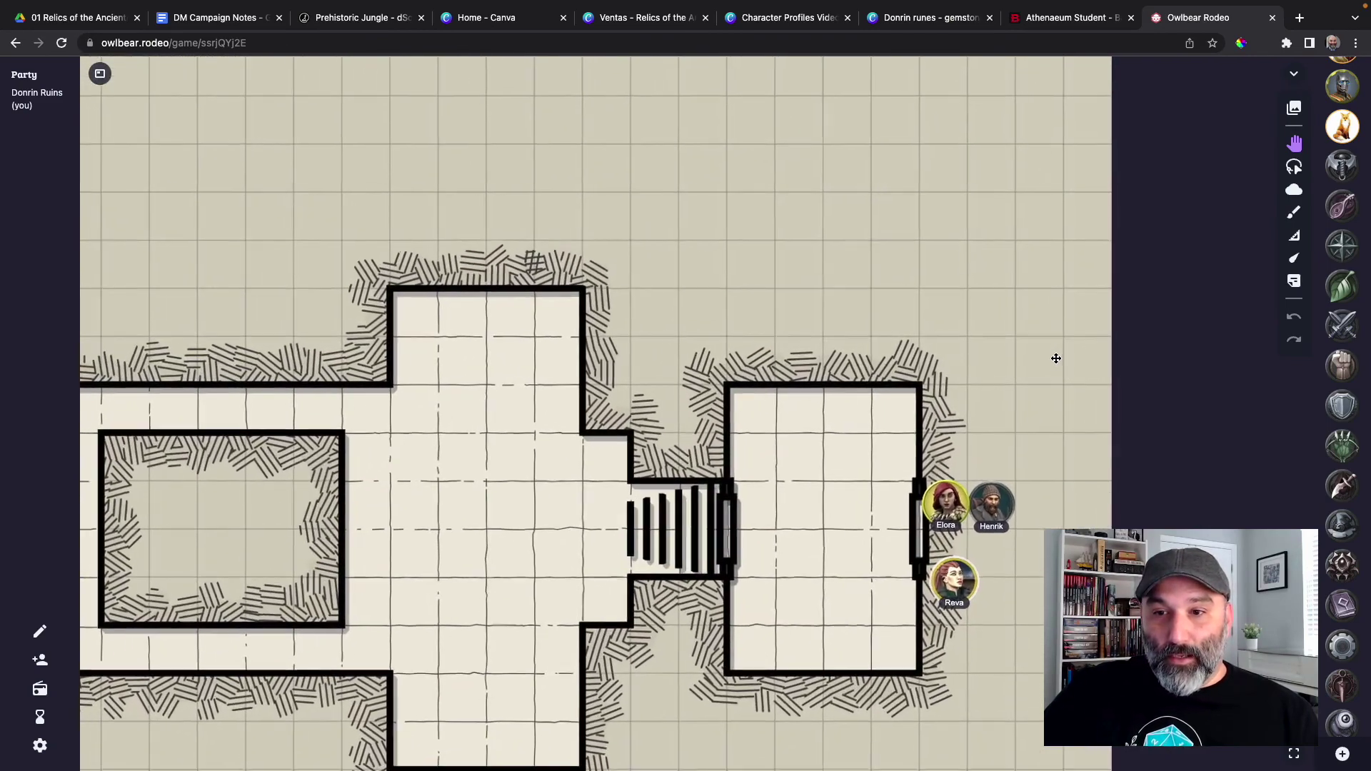
pyautogui.scroll(5, 1039, 263)
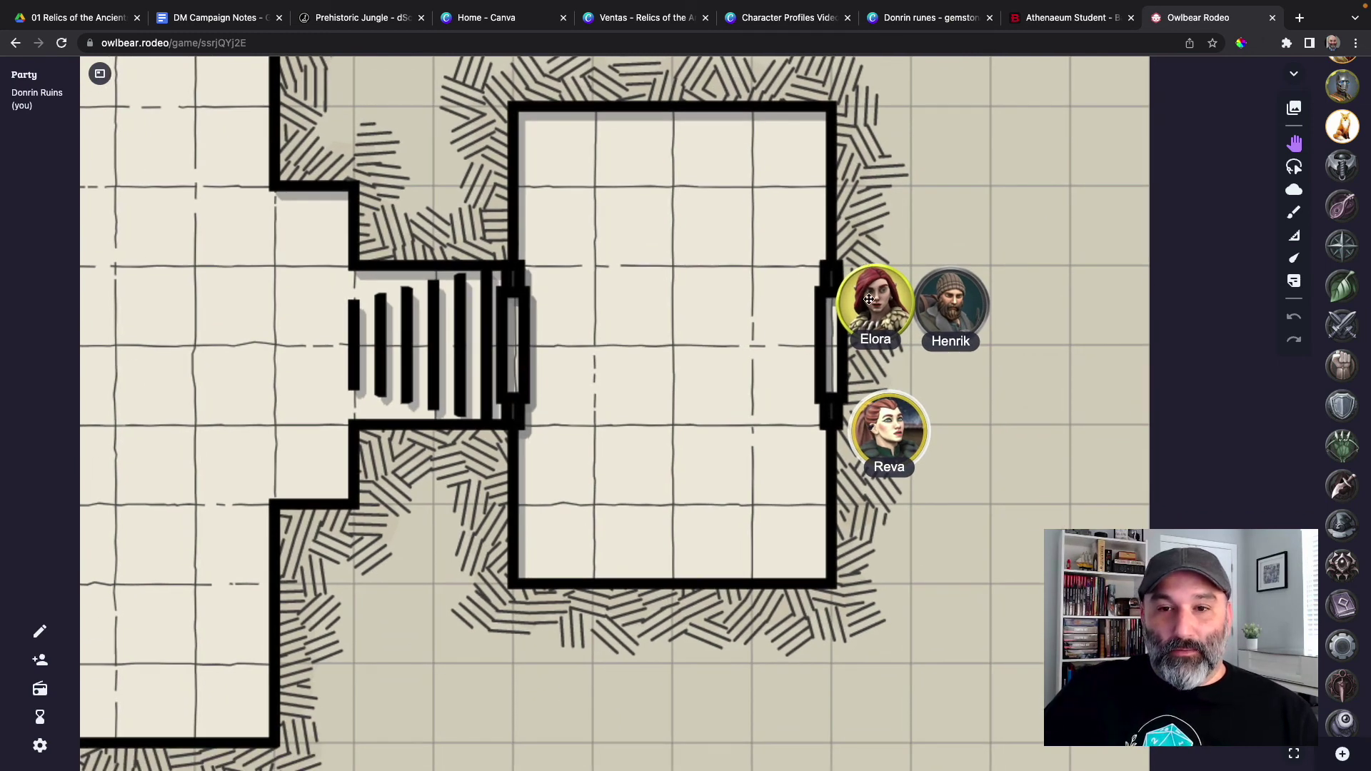
pyautogui.moveTo(876, 298); pyautogui.dragTo(718, 295)
pyautogui.moveTo(961, 296); pyautogui.dragTo(732, 390)
pyautogui.moveTo(900, 420); pyautogui.dragTo(714, 508)
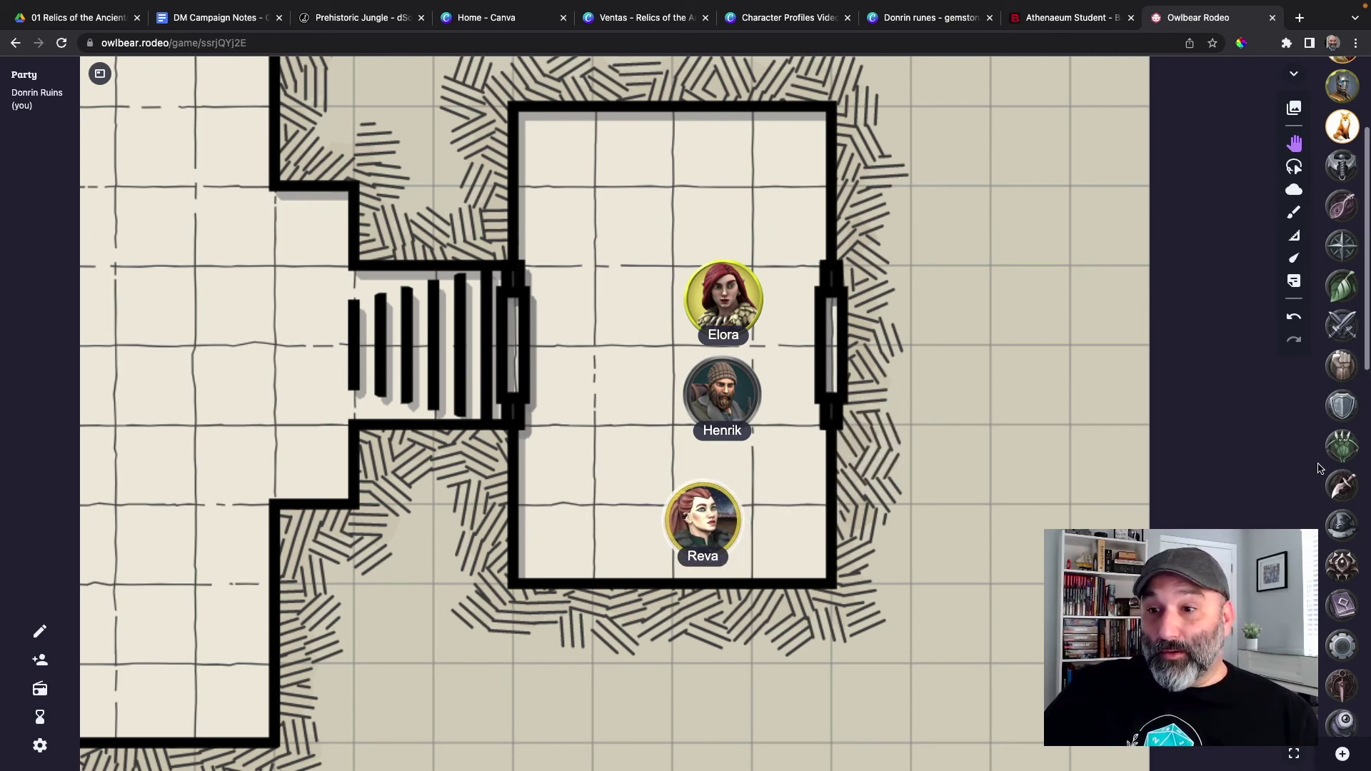
# Place the fanged-maw monster token in the upper-left corner of the party's room, view its options, and remove it from the map
pyautogui.scroll(-1, 1342, 463)
pyautogui.scroll(-8, 1342, 462)
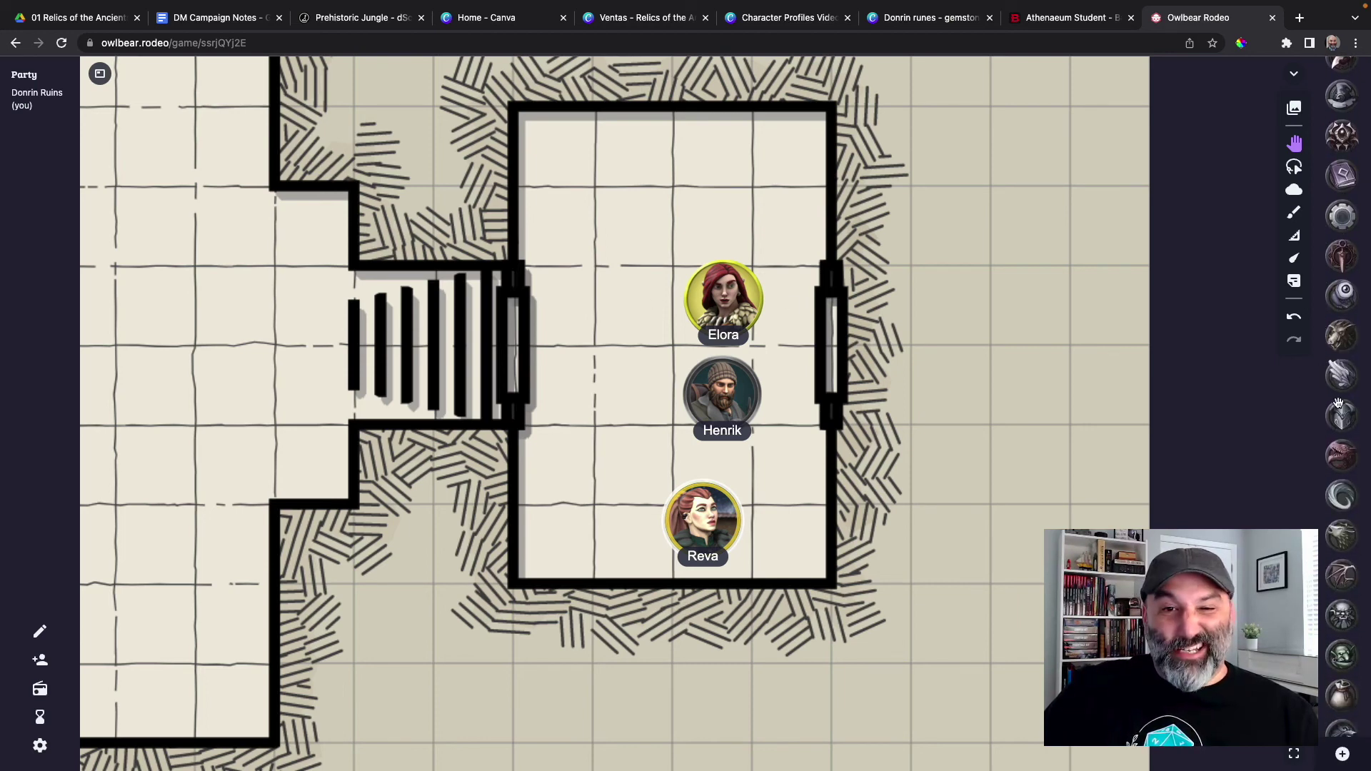
pyautogui.scroll(-3, 1342, 443)
pyautogui.scroll(-4, 1342, 443)
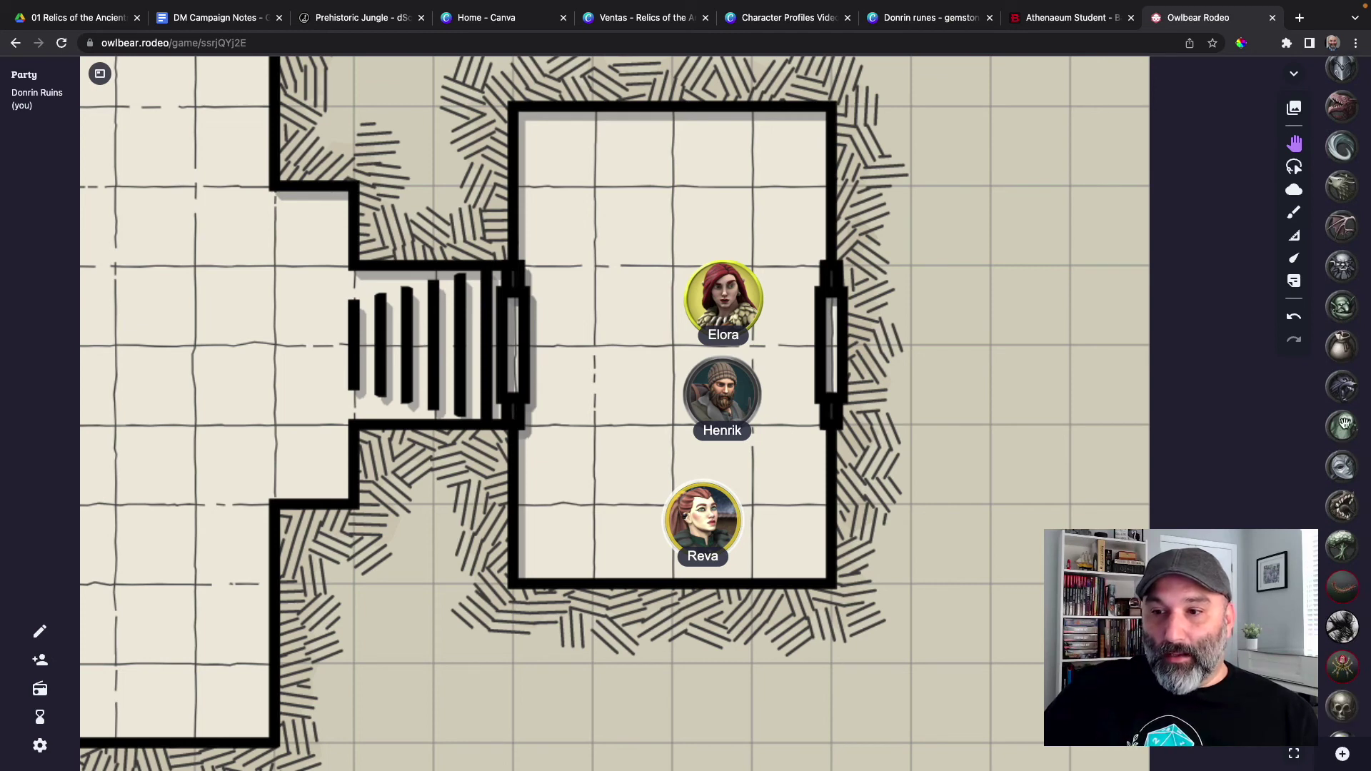
pyautogui.scroll(-1, 1346, 483)
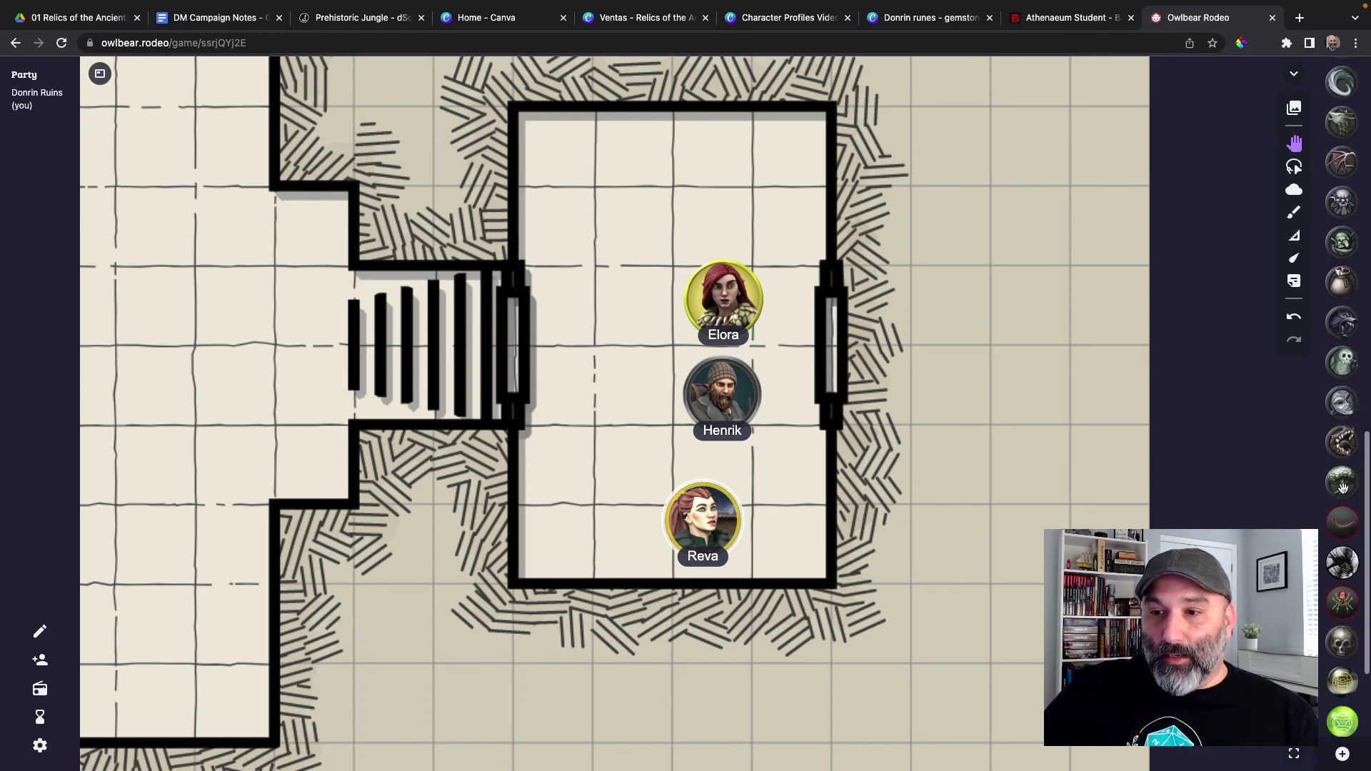
pyautogui.moveTo(1343, 447); pyautogui.dragTo(642, 210)
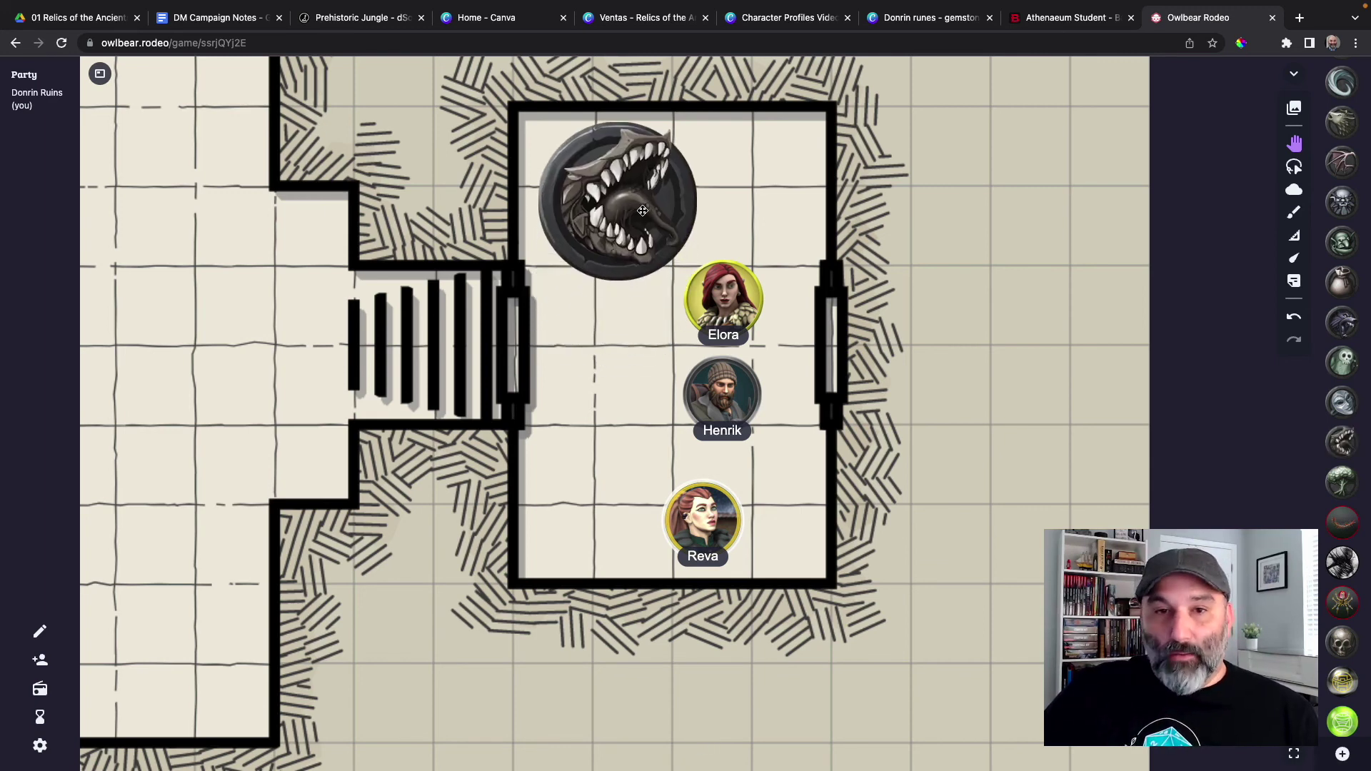
pyautogui.click(642, 210)
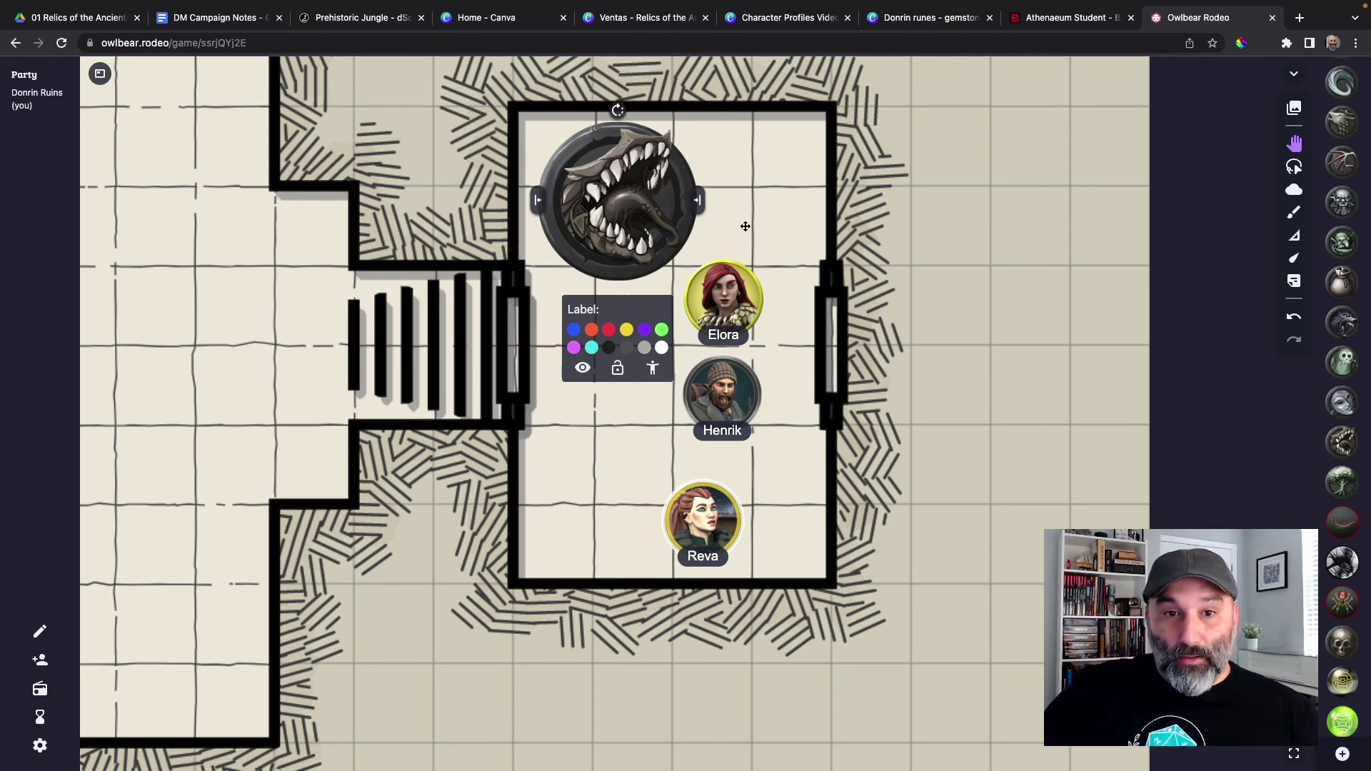
pyautogui.moveTo(632, 207); pyautogui.dragTo(702, 748)
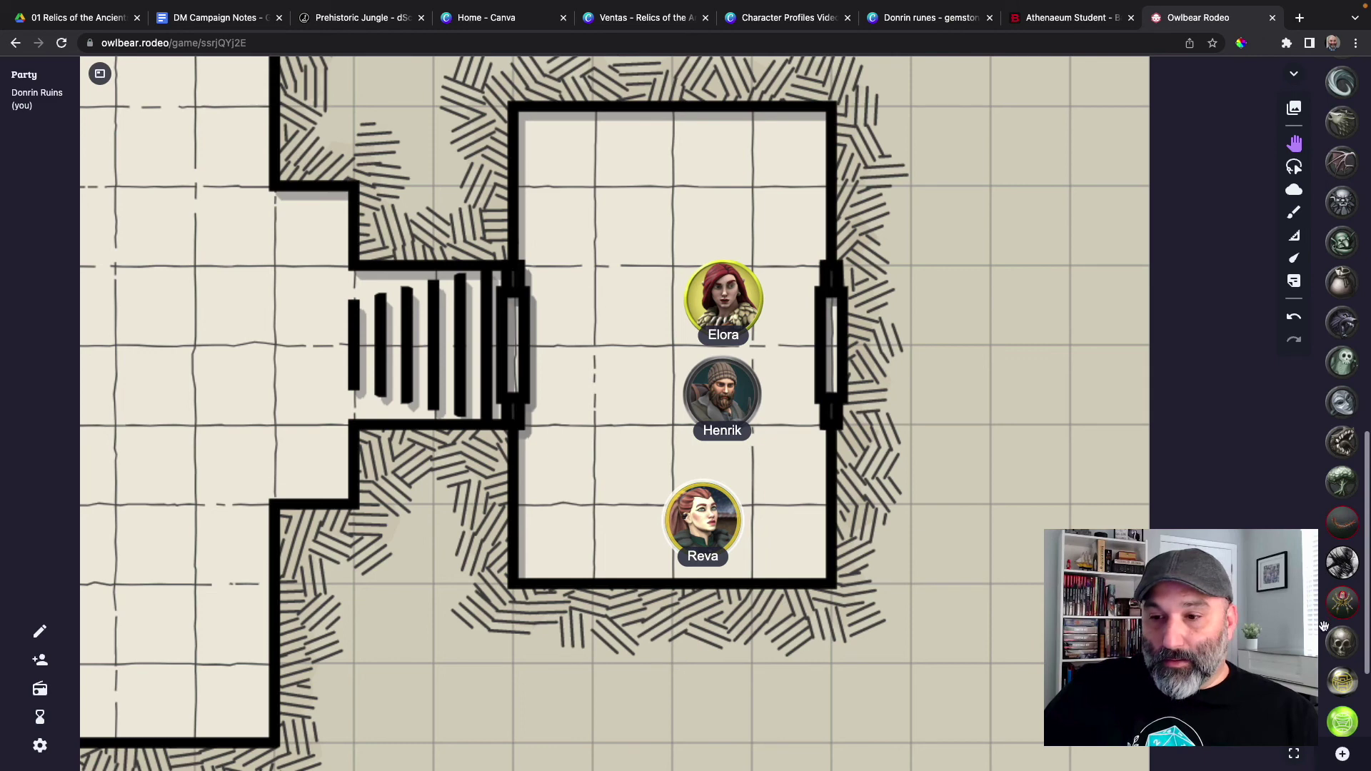
# Place the skull token in the room just up and left of Elora, with orange and purple rings and the label Bad Guy
pyautogui.moveTo(1342, 642); pyautogui.dragTo(635, 223)
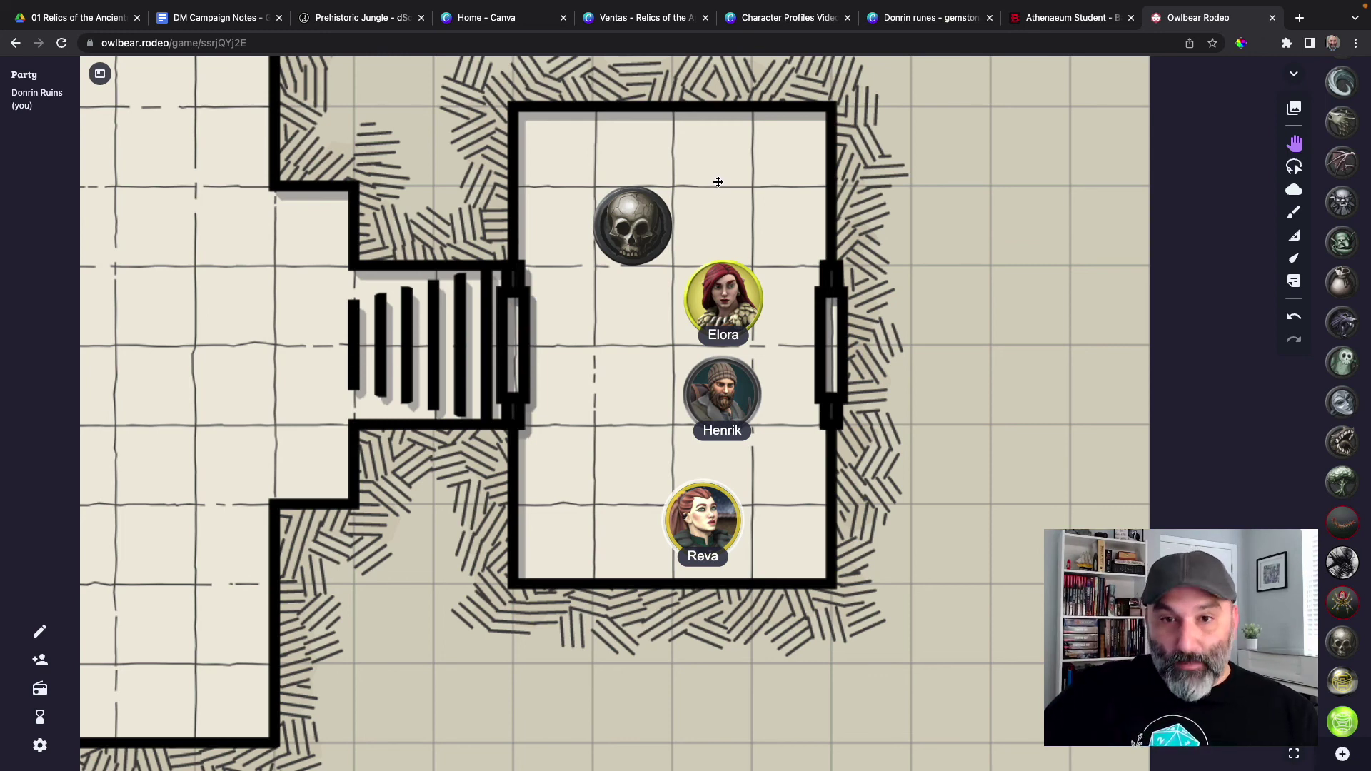
pyautogui.click(602, 236)
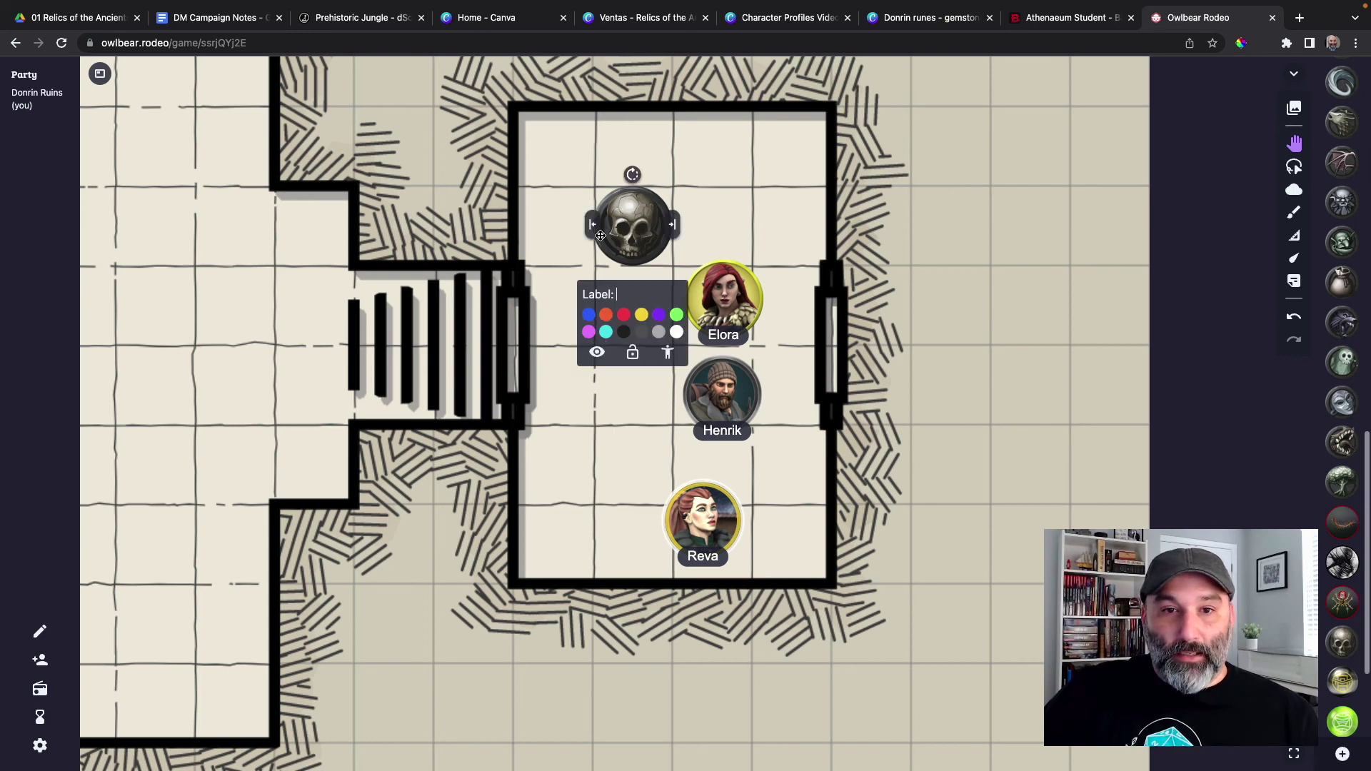
pyautogui.click(606, 315)
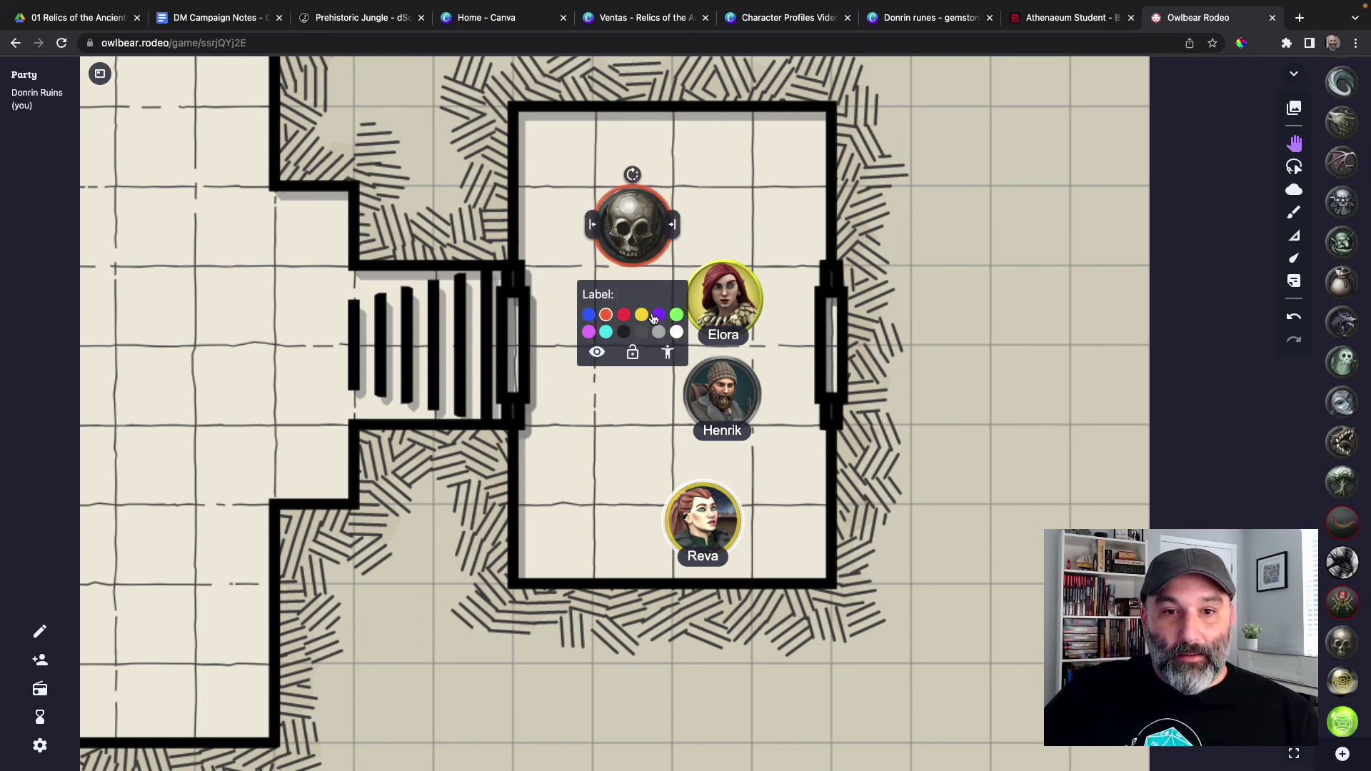
pyautogui.click(657, 318)
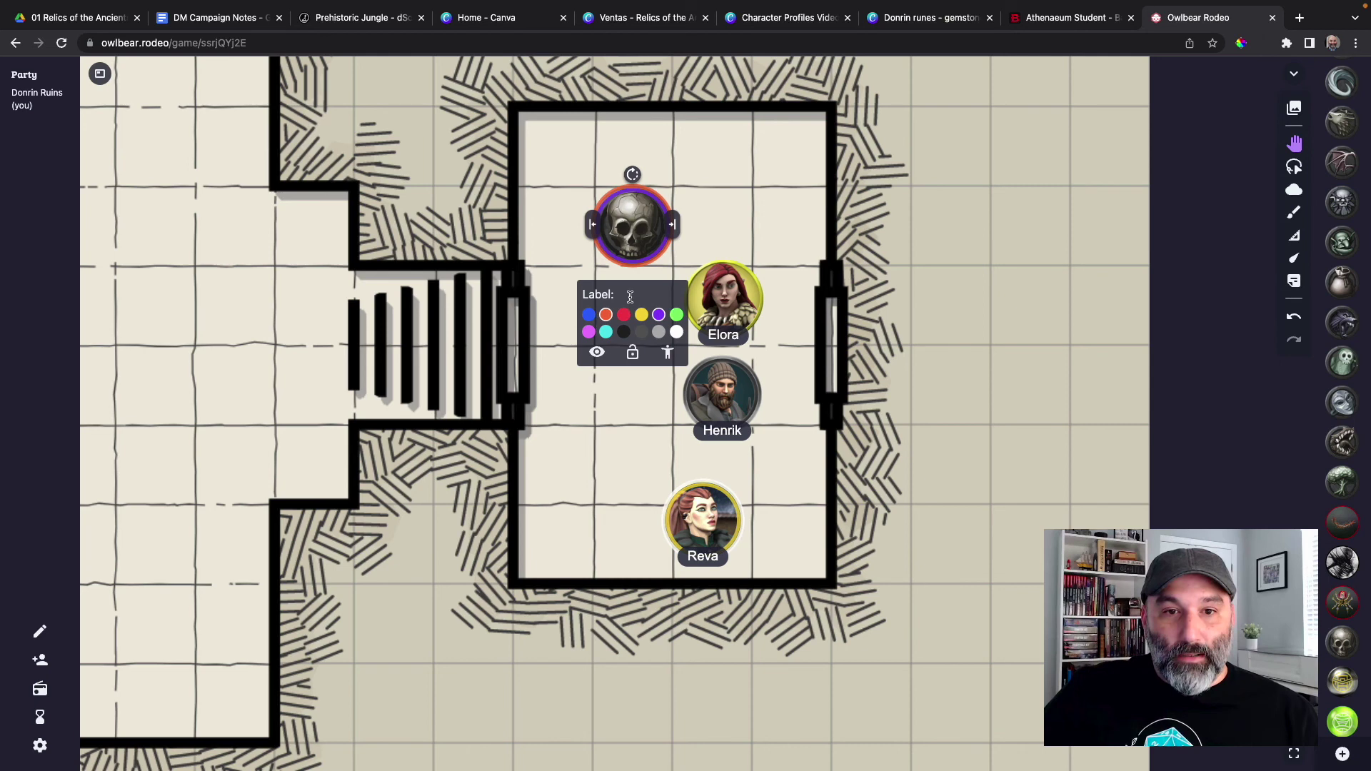
pyautogui.write('Bad Guy')
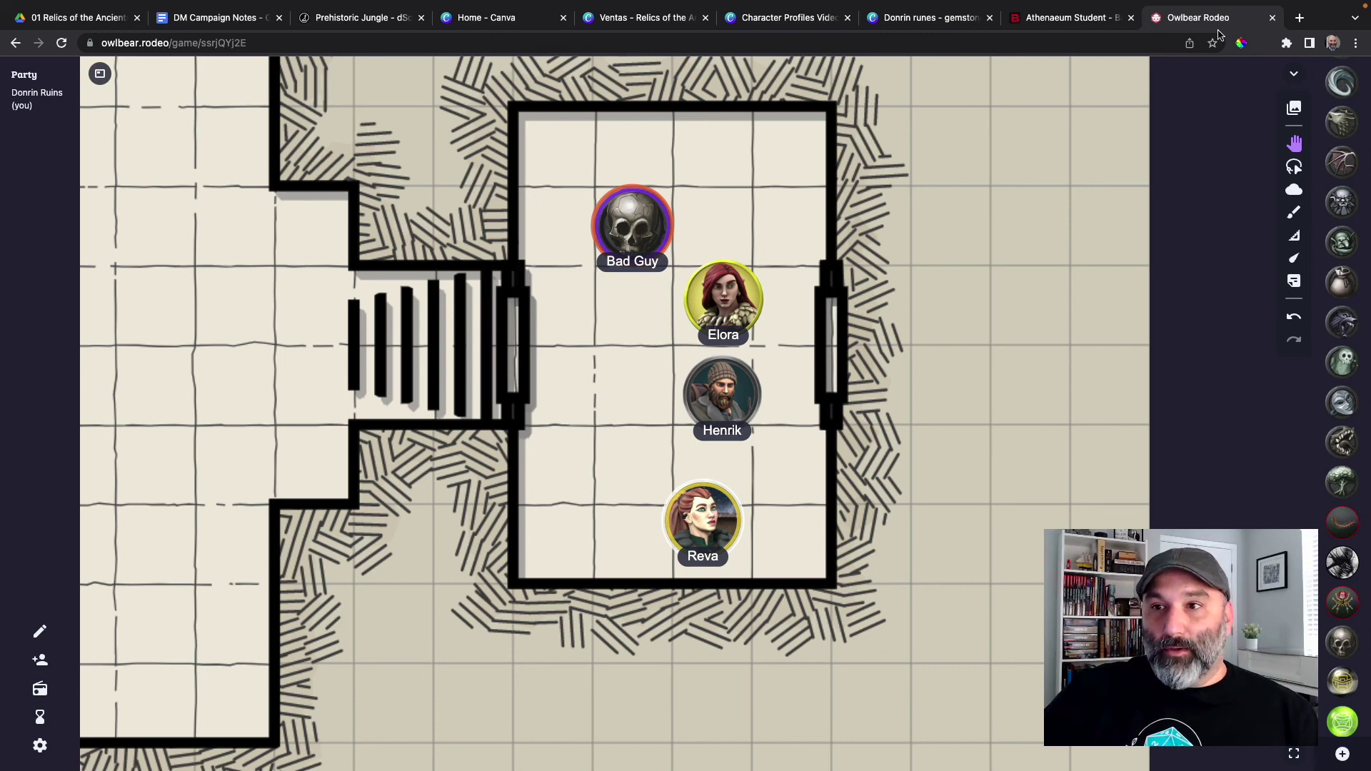
# Replace the current map with the 22x22 Stone map
pyautogui.click(1294, 108)
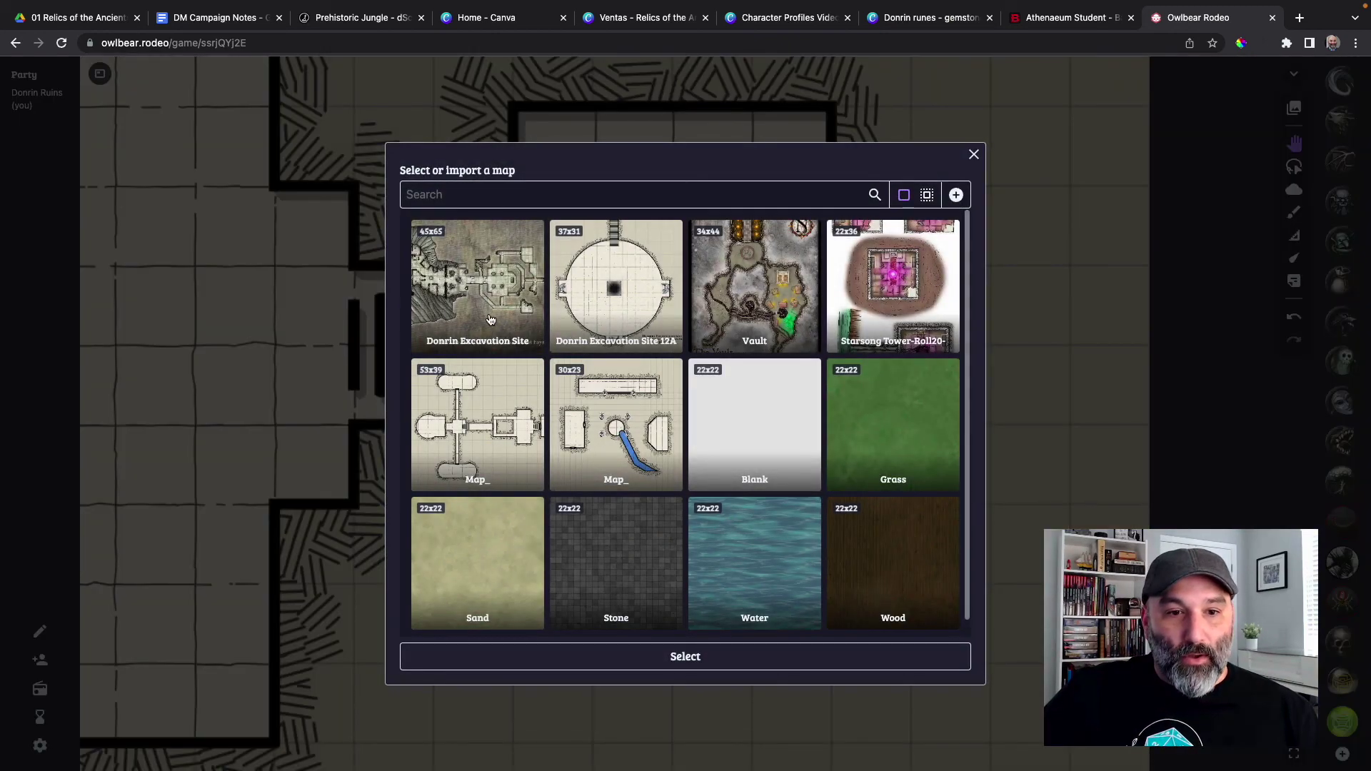
pyautogui.click(647, 545)
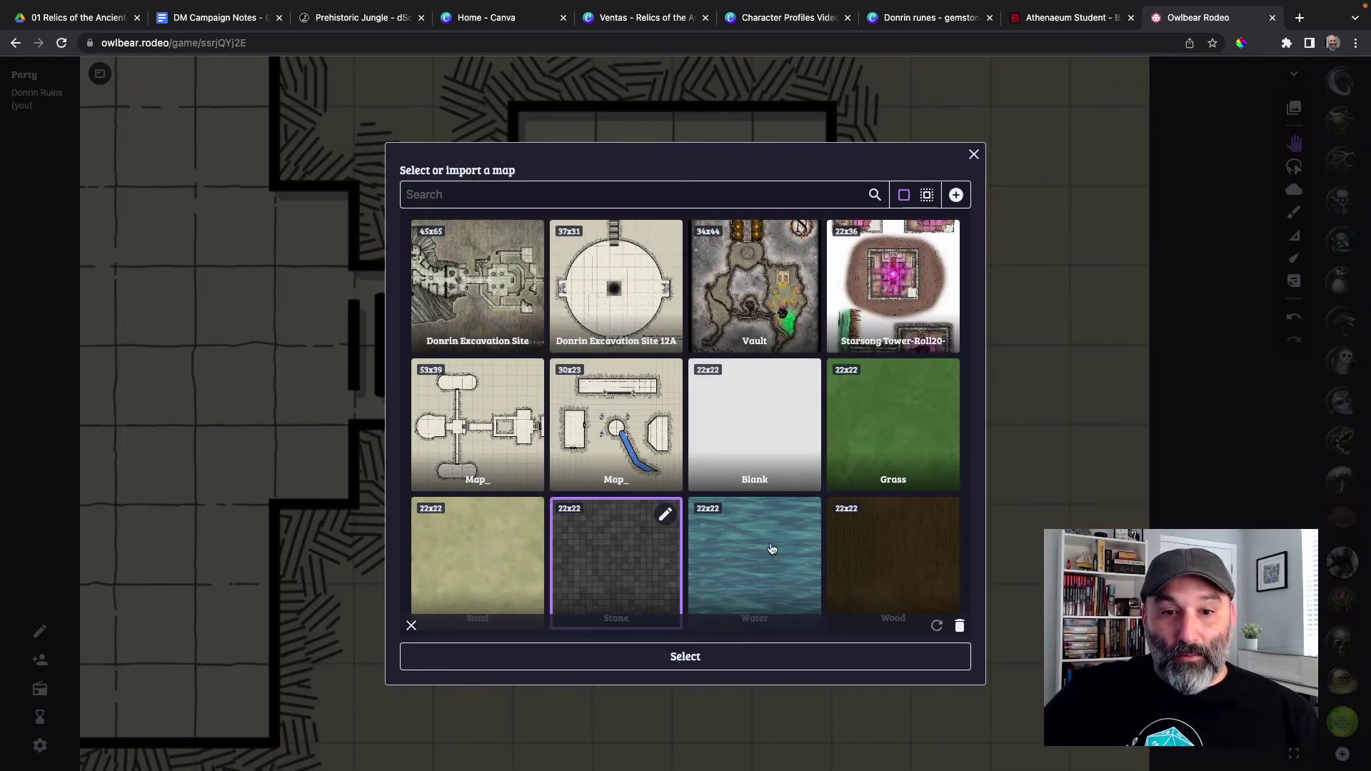
pyautogui.click(753, 656)
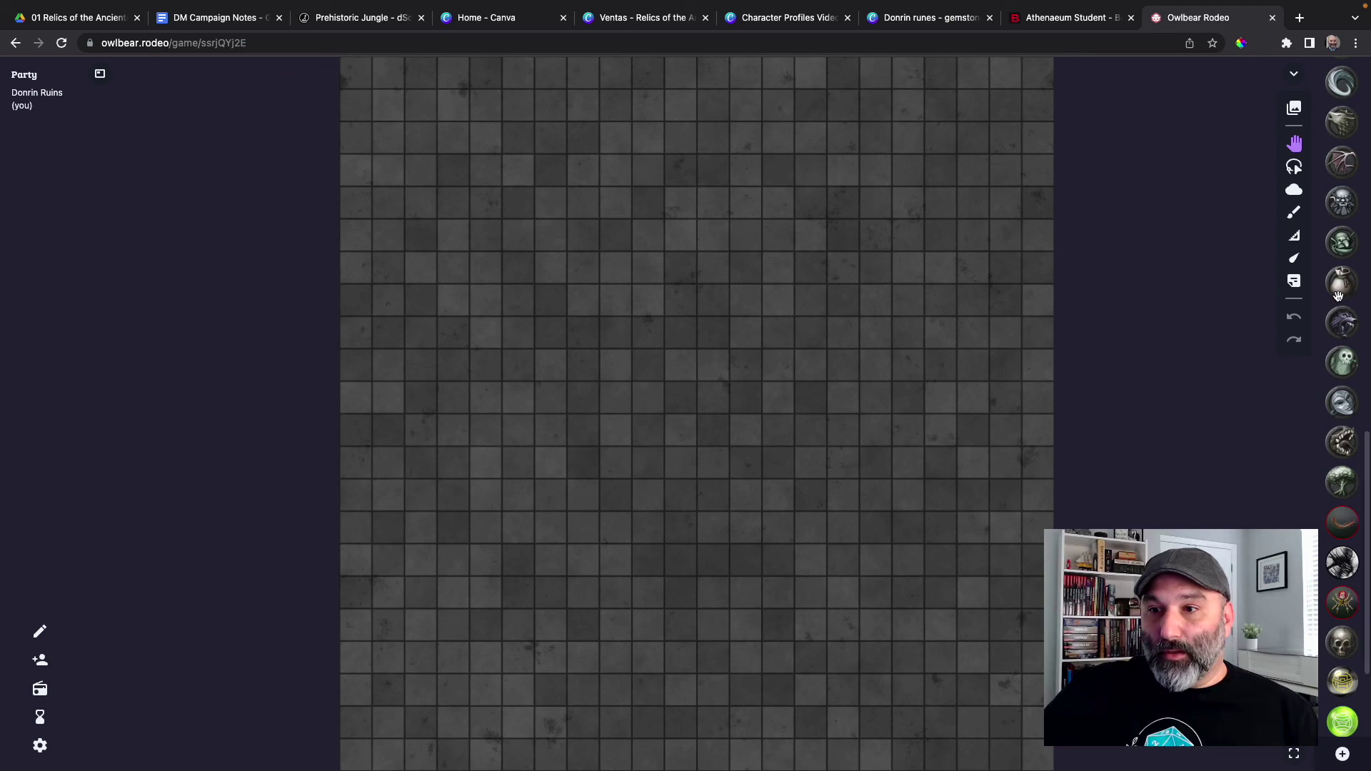
# Place the axe token and the lute token on the upper part of the stone map, three squares apart in one row
pyautogui.scroll(15, 1343, 215)
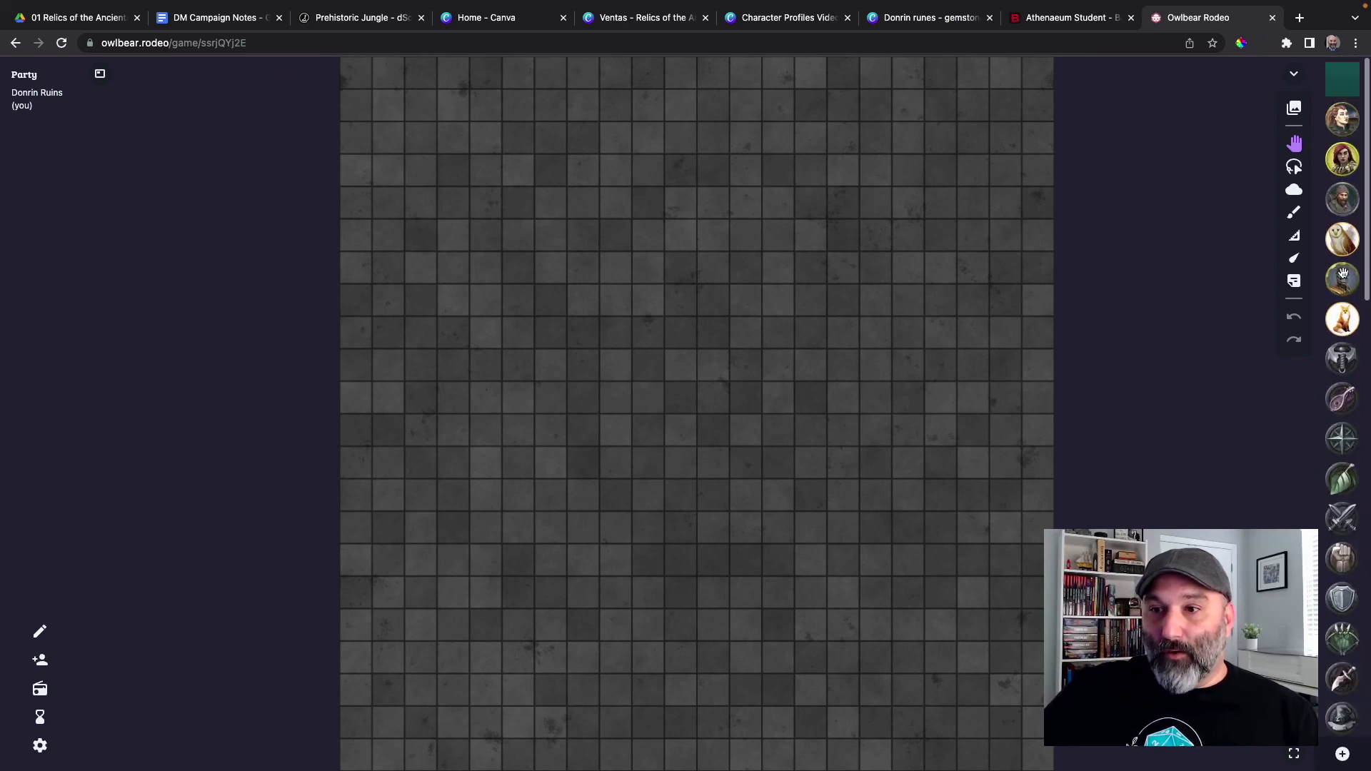
pyautogui.moveTo(1341, 360); pyautogui.dragTo(617, 230)
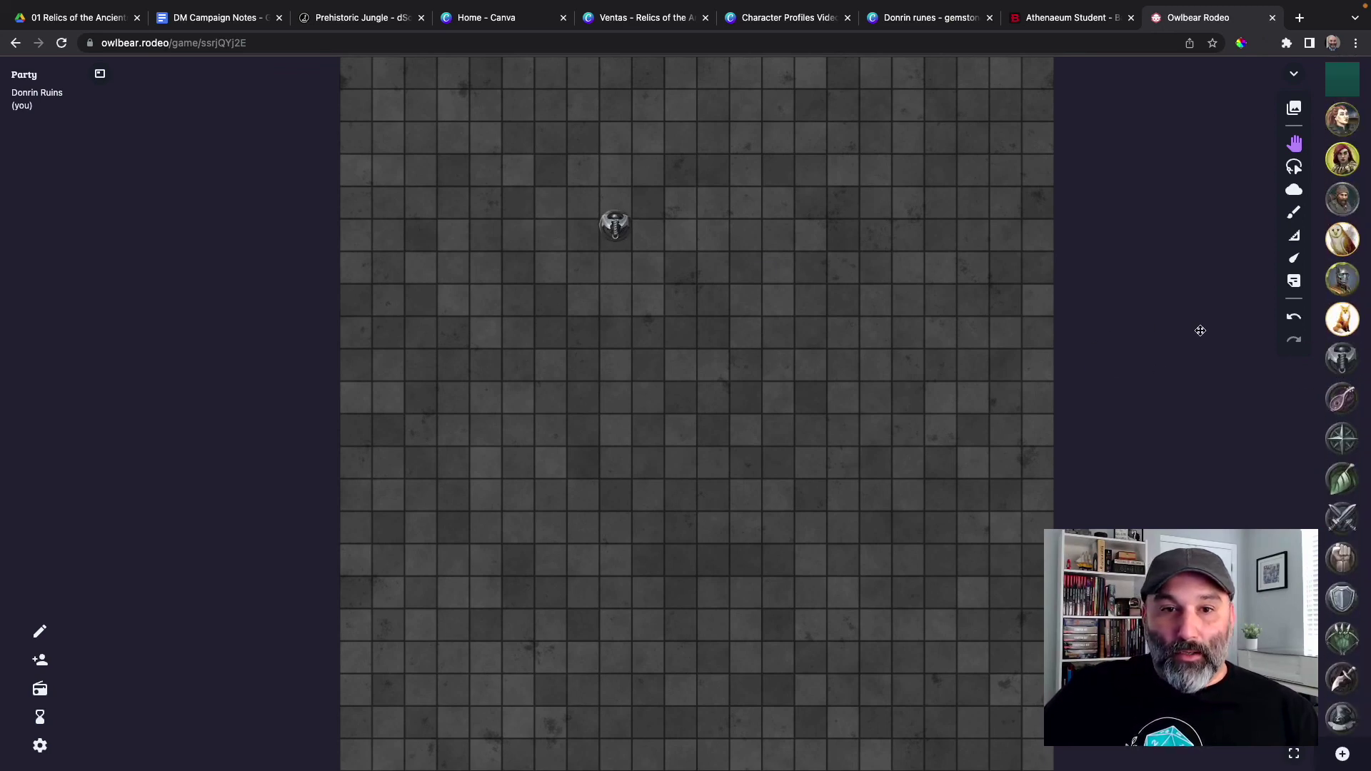
pyautogui.moveTo(1341, 397); pyautogui.dragTo(714, 227)
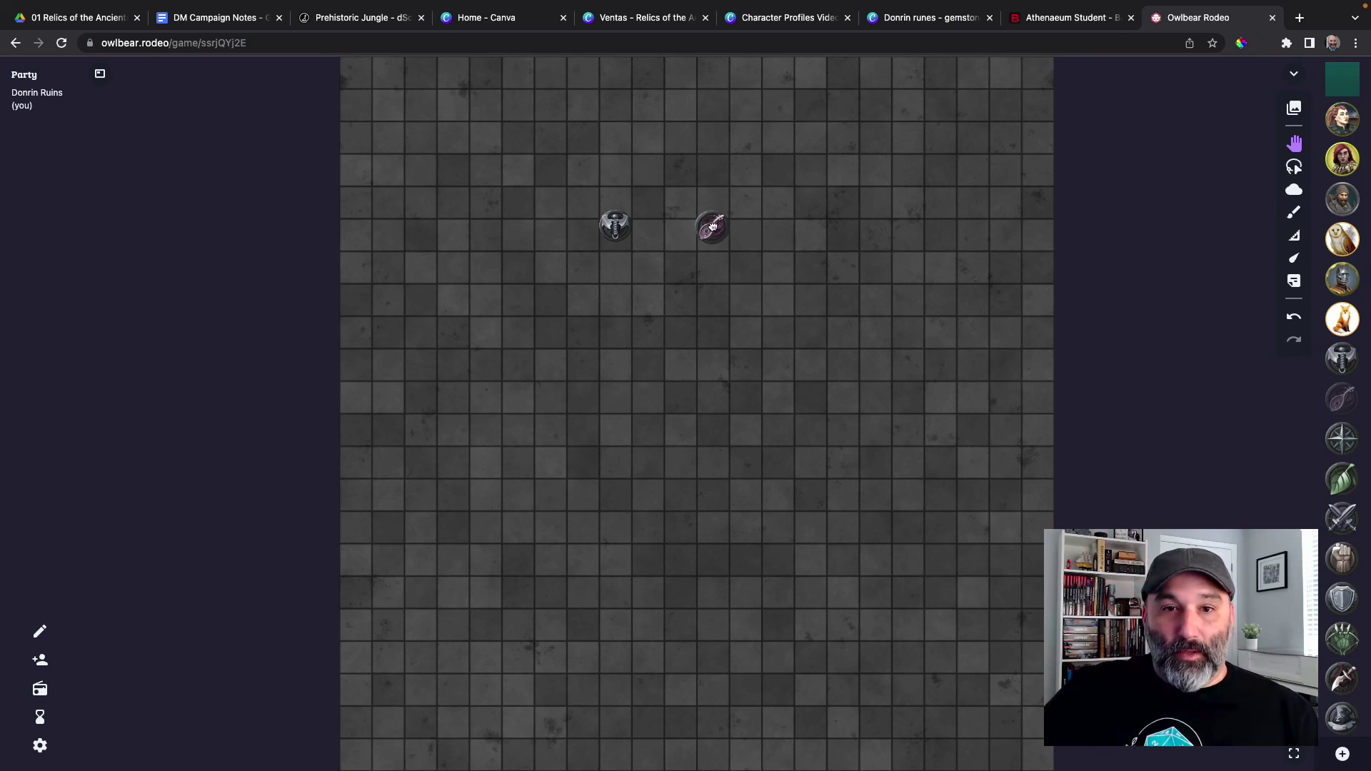